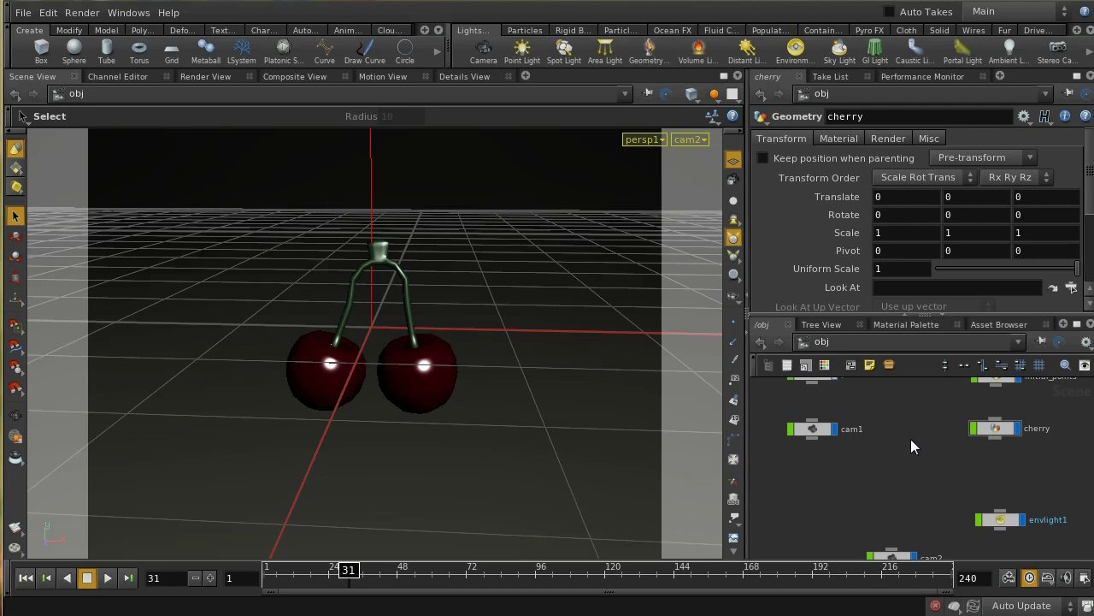
Select the cherry object, look inside the initial_points network, and return to the object level
middle_click_drag(909, 440, 924, 515)
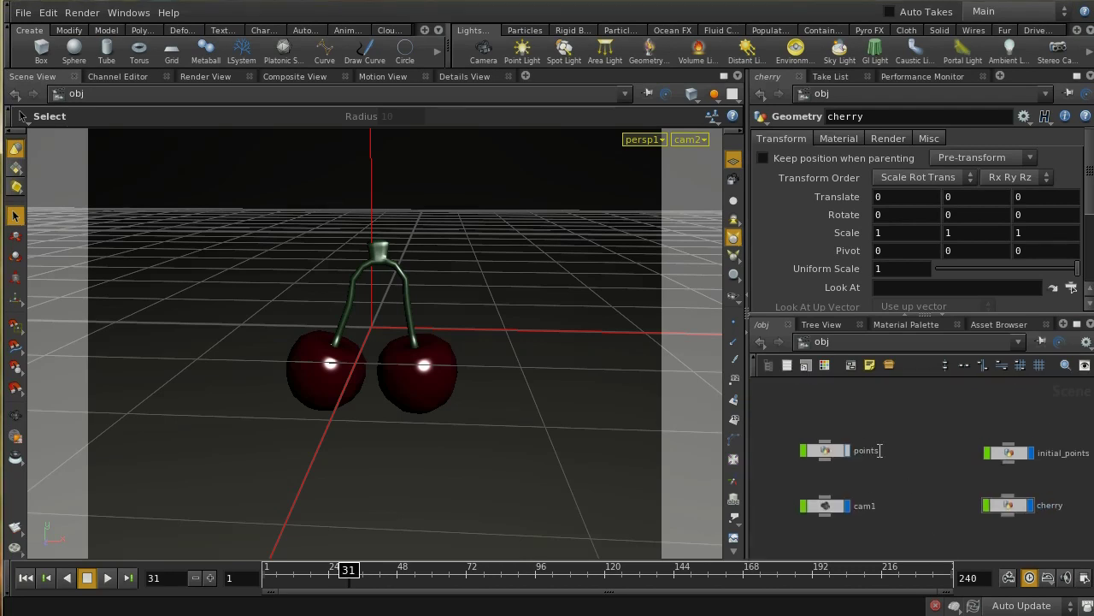
middle_click_drag(962, 467, 911, 428)
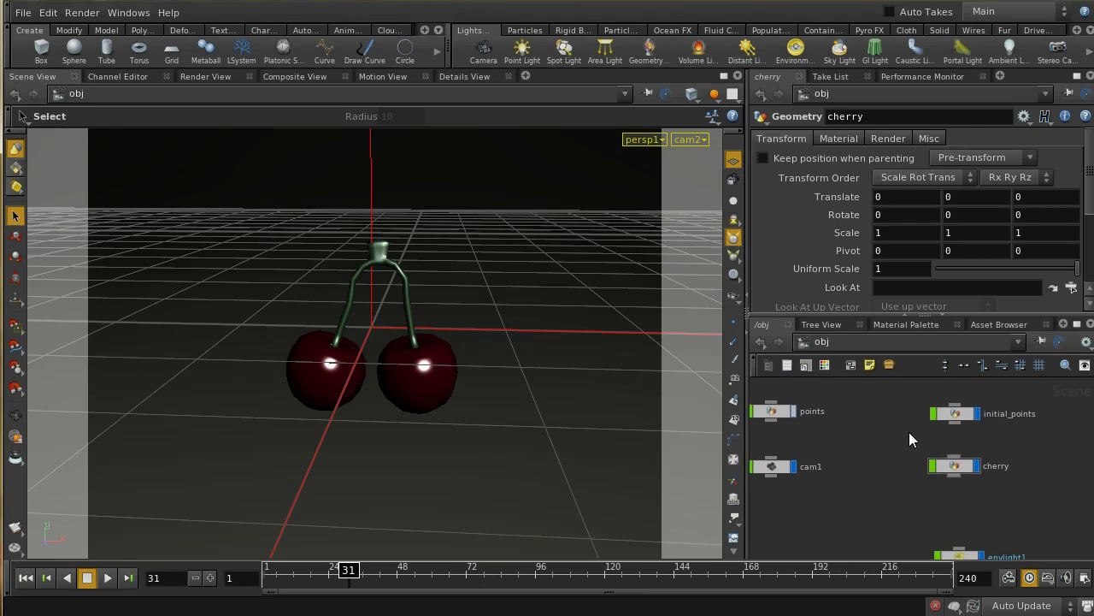
left_click(960, 466)
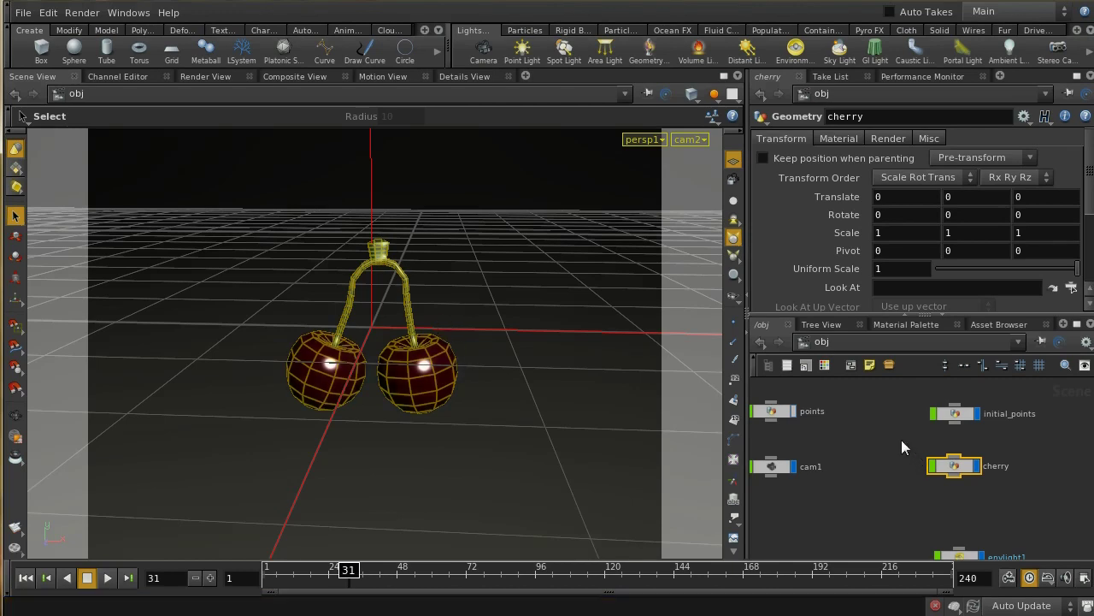
middle_click_drag(900, 435, 926, 448)
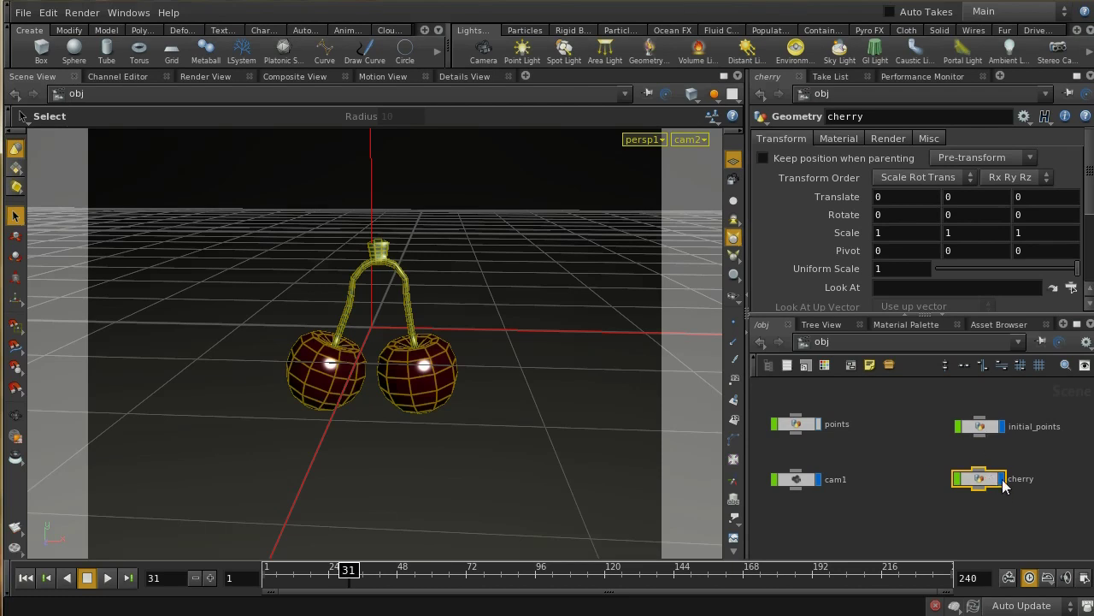
double_click(986, 426)
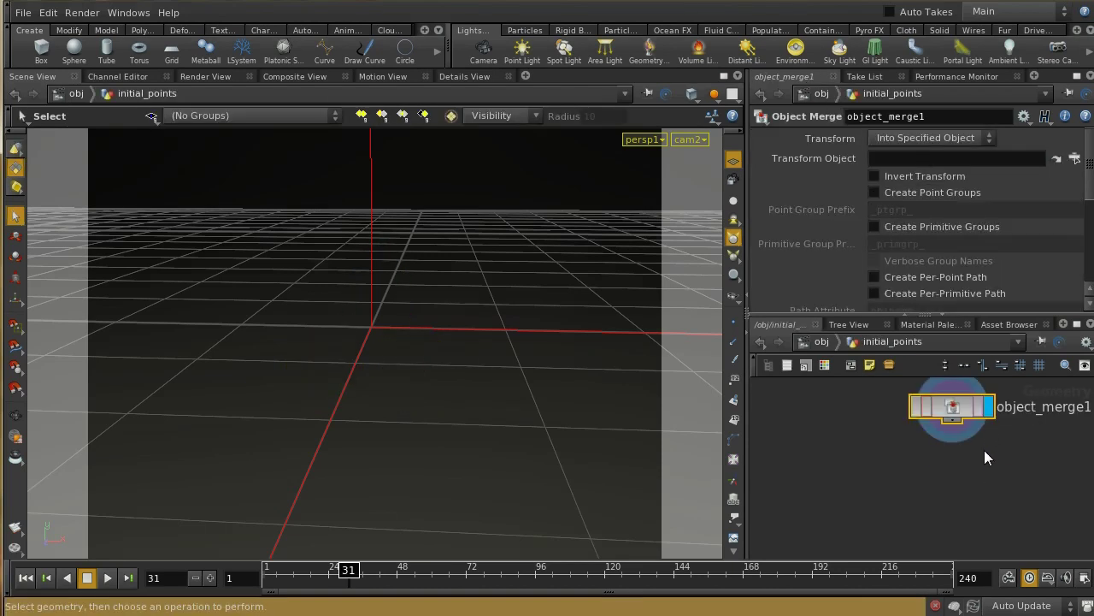
left_click(821, 341)
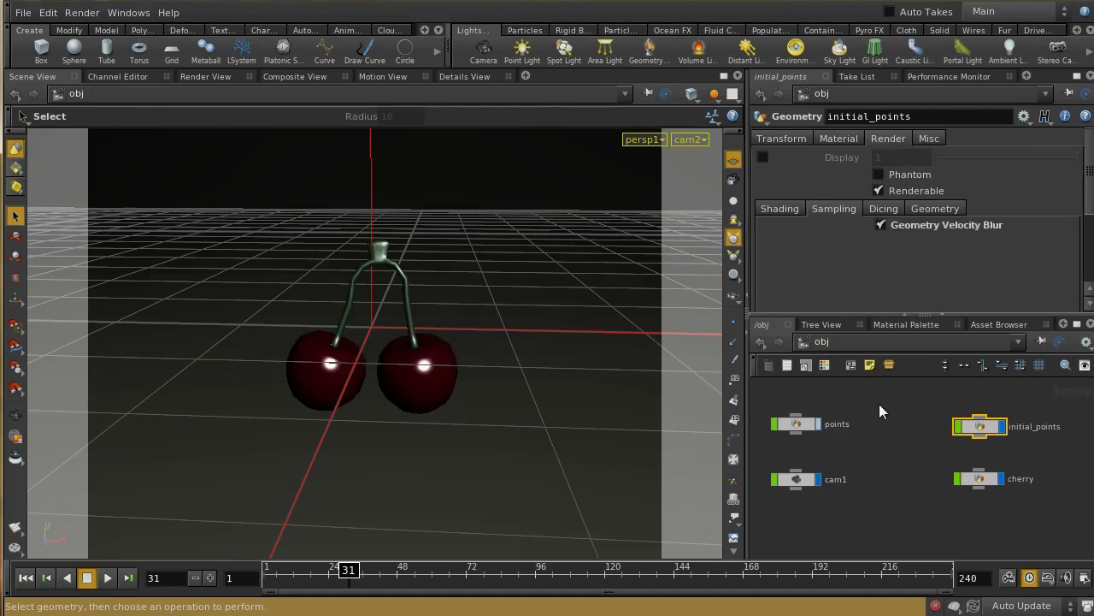
Show only the points object by hiding initial_points and cherry, and leave the camera view to see the whole cloud
left_click(812, 426)
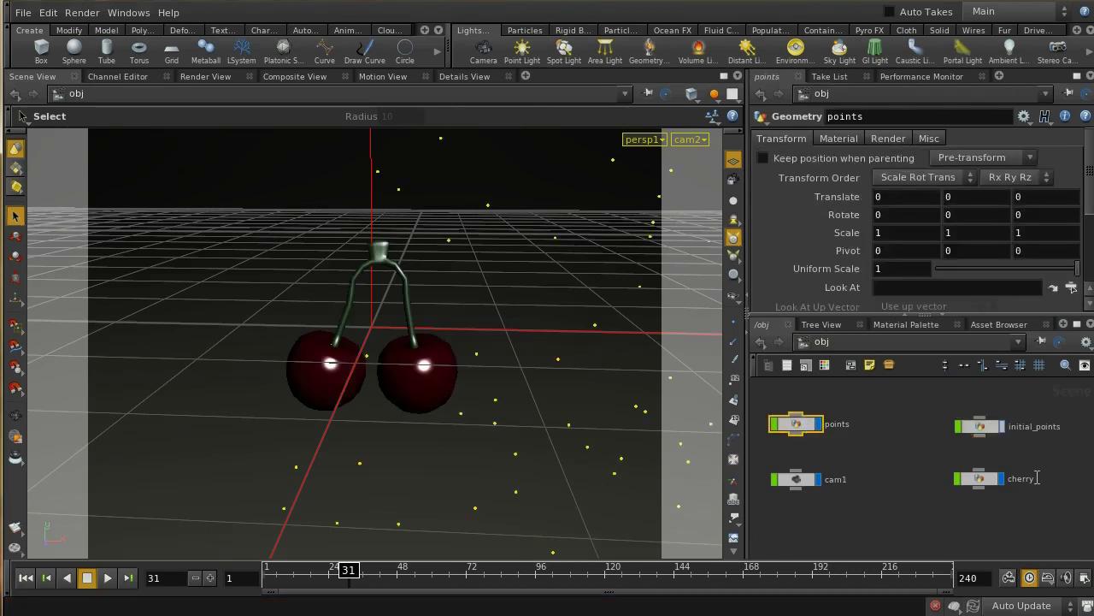
left_click(1002, 480)
key("Escape")
middle_click_drag(494, 256, 443, 186)
right_click_drag(443, 186, 493, 469)
left_click_drag(464, 227, 610, 415)
key("Escape")
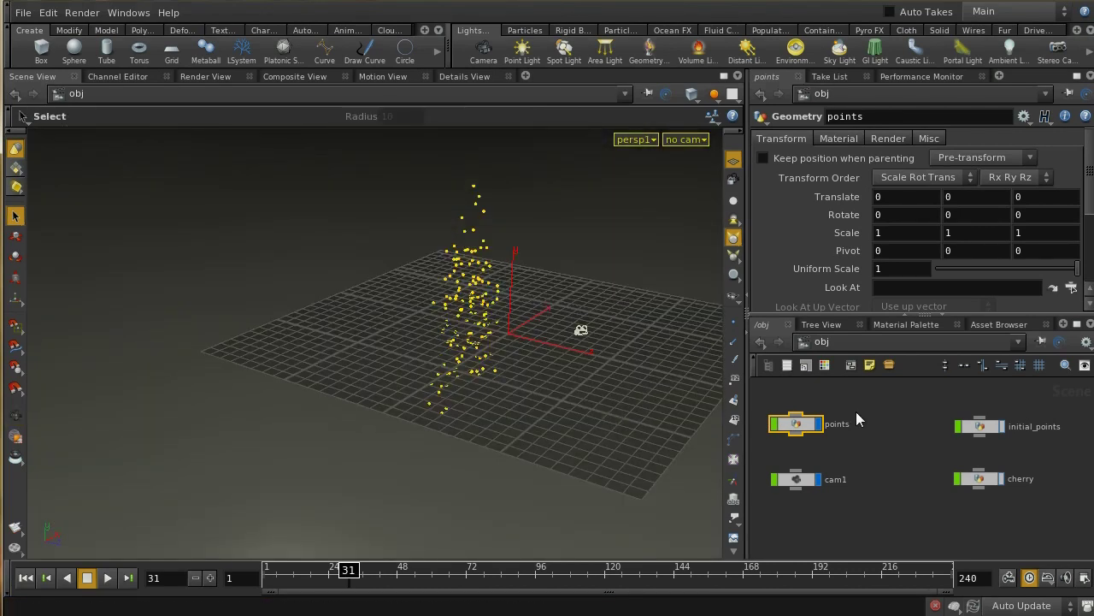
Open the points network and rewind to frame 1 to view the starting point cloud
double_click(799, 430)
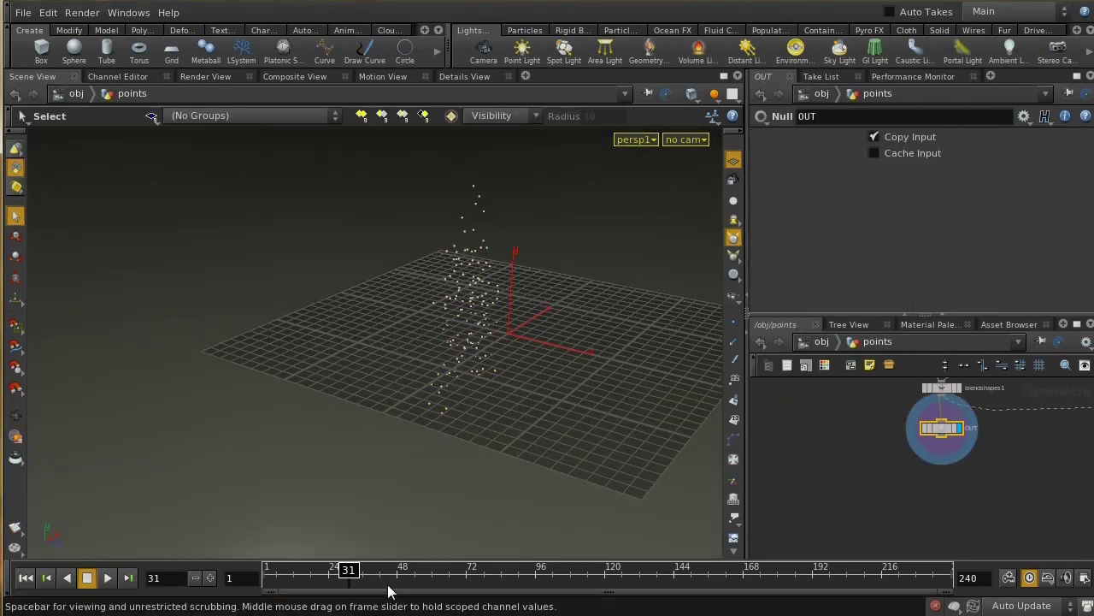
left_click(25, 577)
key("Escape")
left_click_drag(694, 357, 591, 444)
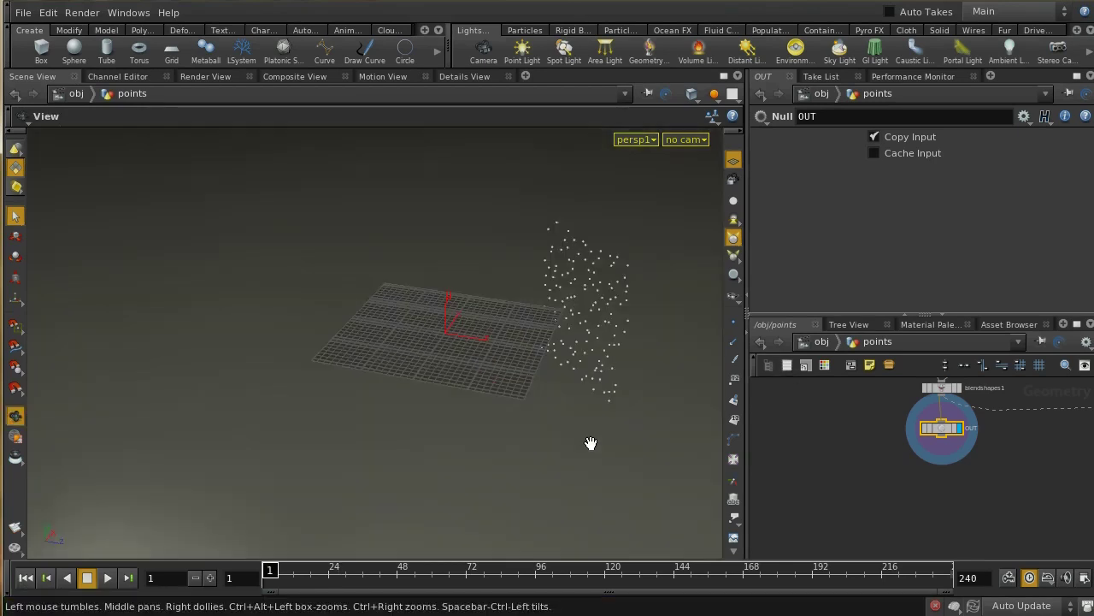
key("Escape")
Display the polywire1 node's output and examine the letter outline head-on
scroll(833, 503, "up", 3)
scroll(850, 456, "up", 2)
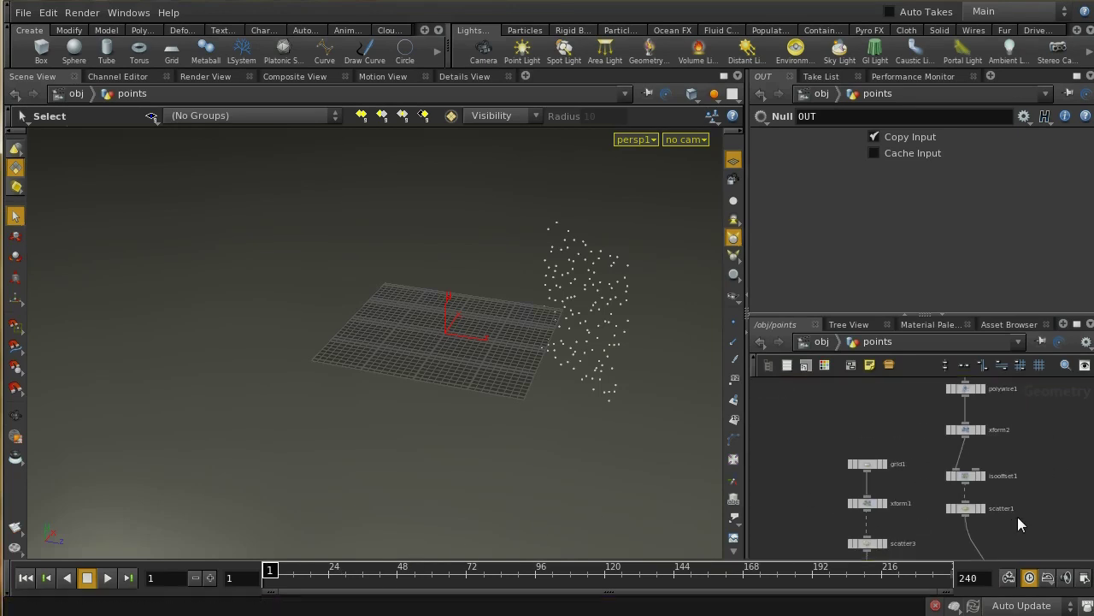
scroll(997, 469, "up", 2)
middle_click_drag(998, 425, 1004, 468)
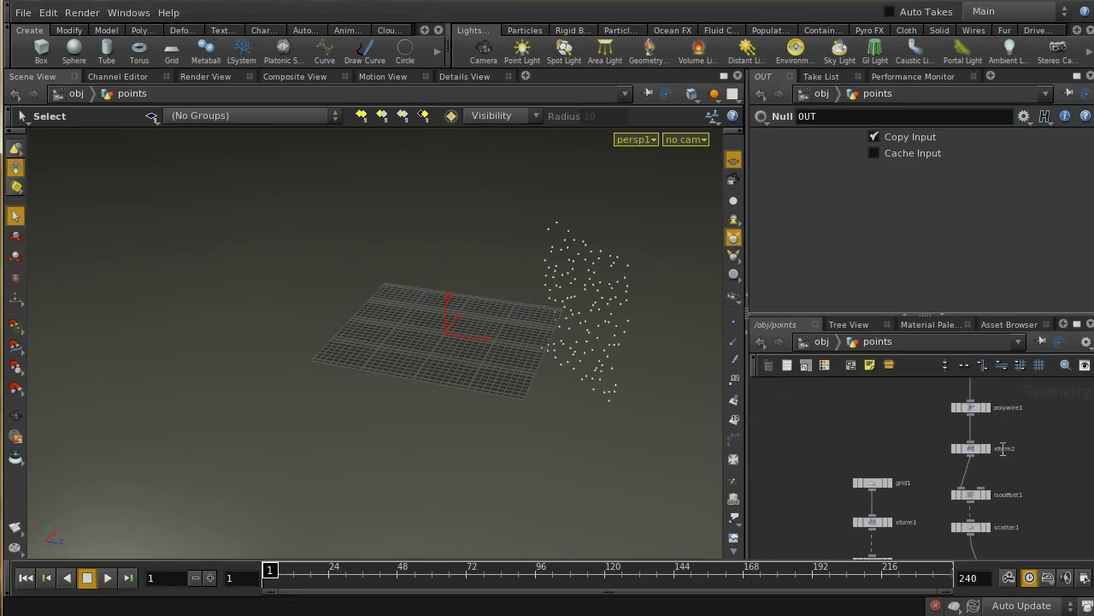
left_click(987, 409)
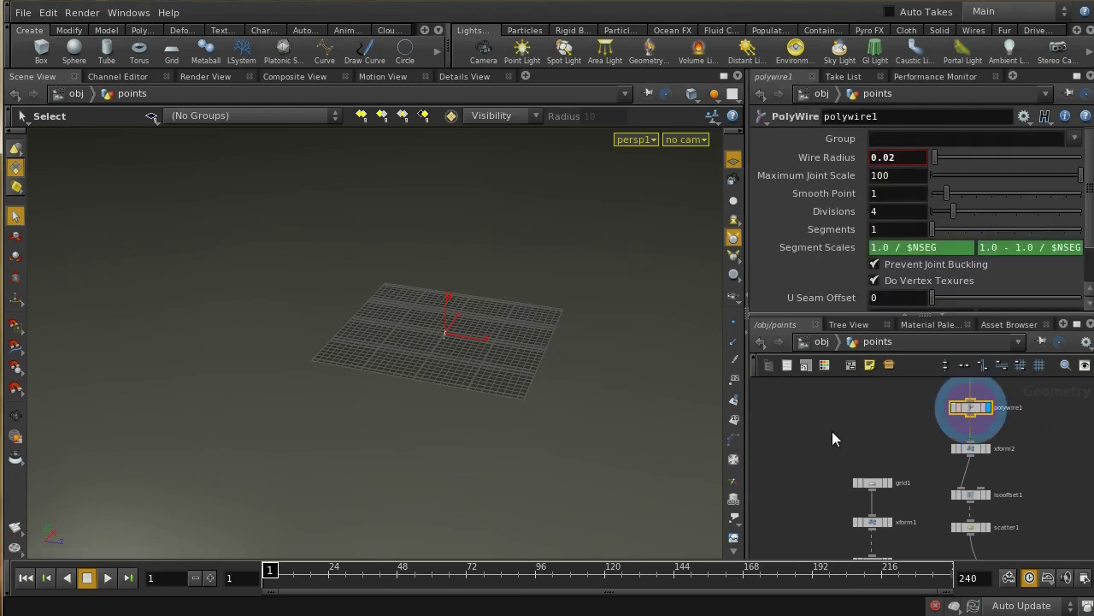
key("Escape")
key("h")
left_click_drag(542, 434, 641, 394)
key("s")
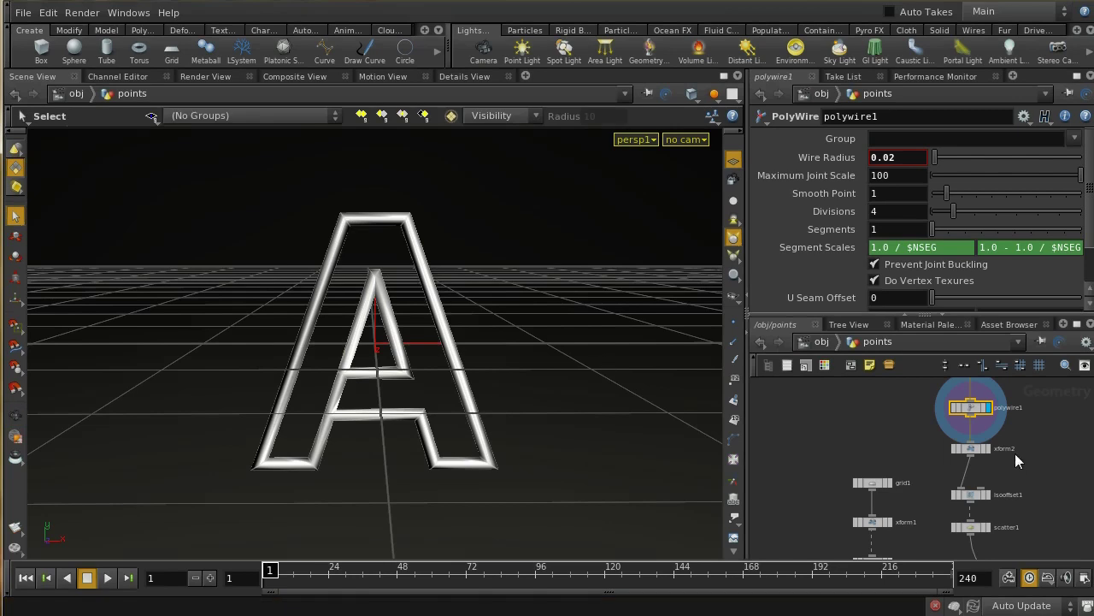
Display the xform2 node's output to compare the transformed letter with the polywire1 input
left_click(988, 448)
key("Escape")
left_click_drag(599, 317, 565, 342)
key("s")
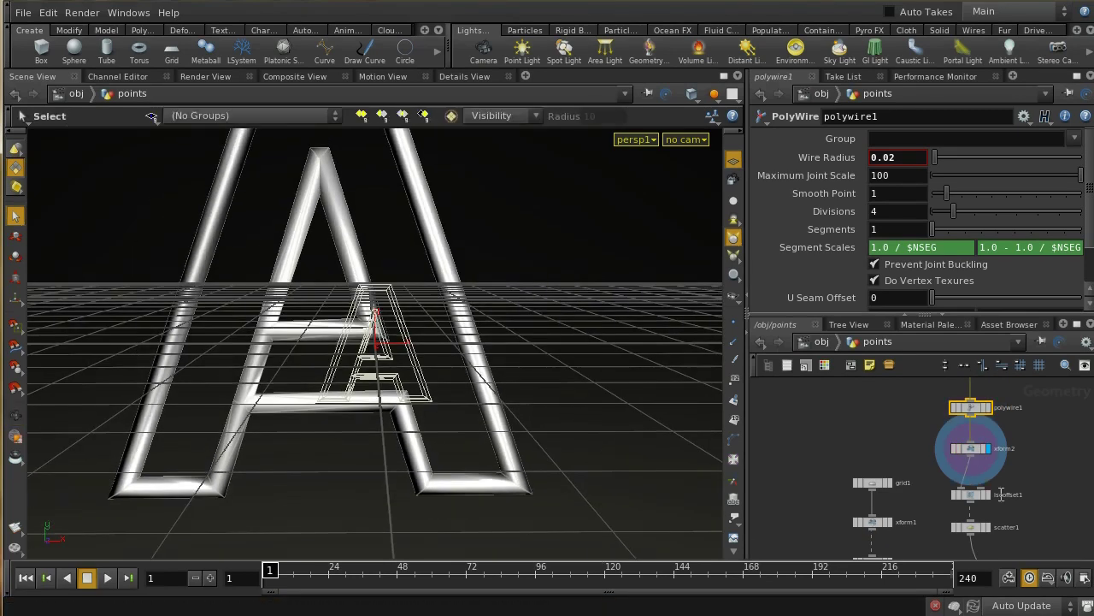
Display the isooffset1 fog volume and the scatter1 points generated from it, and review scatter1's parameters
left_click(985, 495)
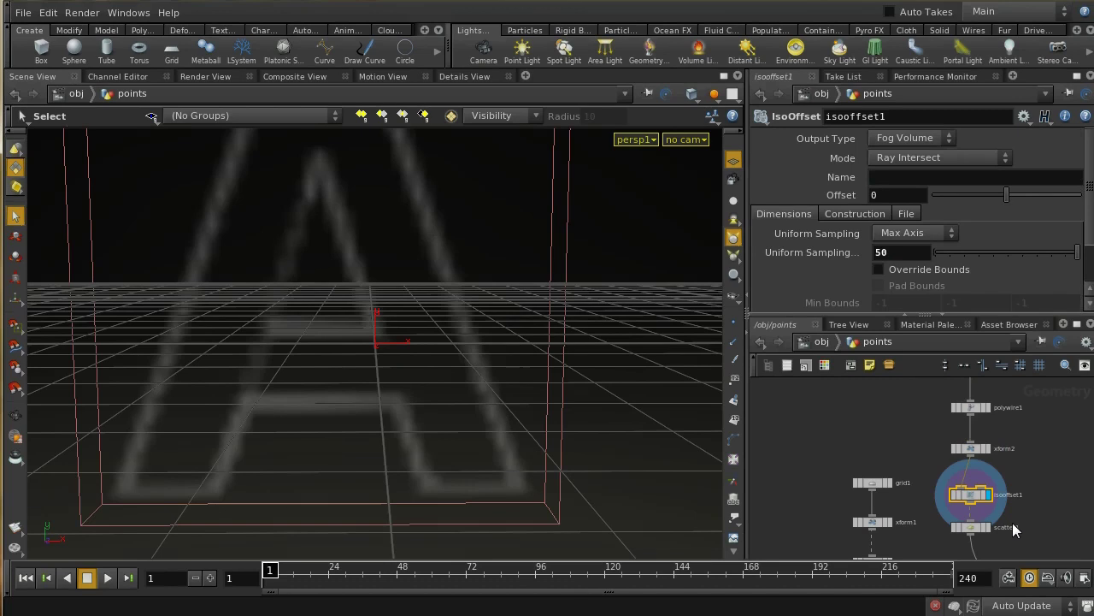
left_click(972, 527)
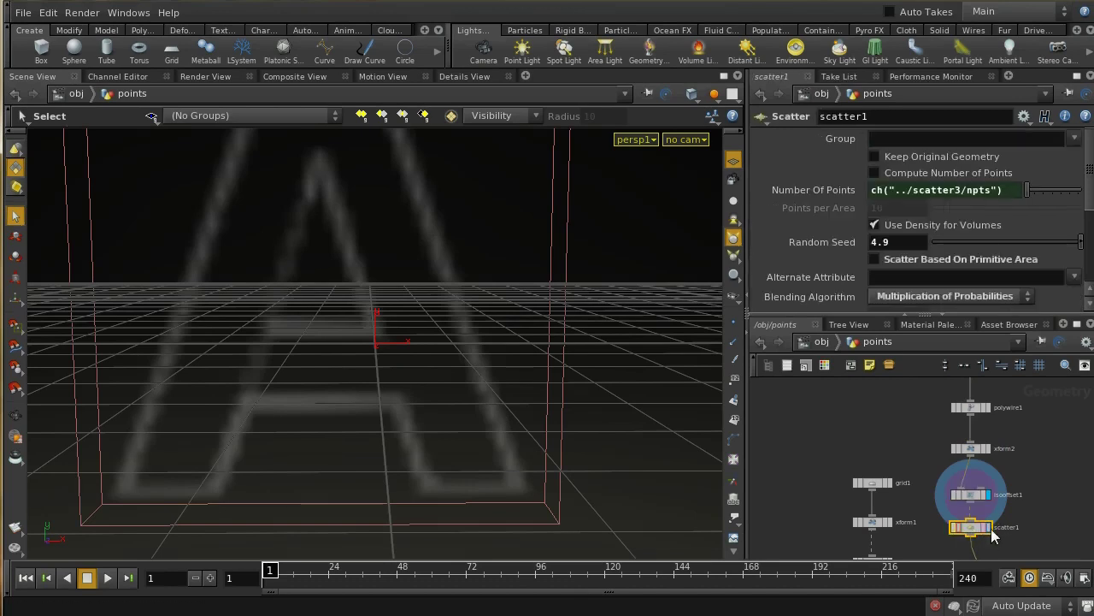
left_click(987, 527)
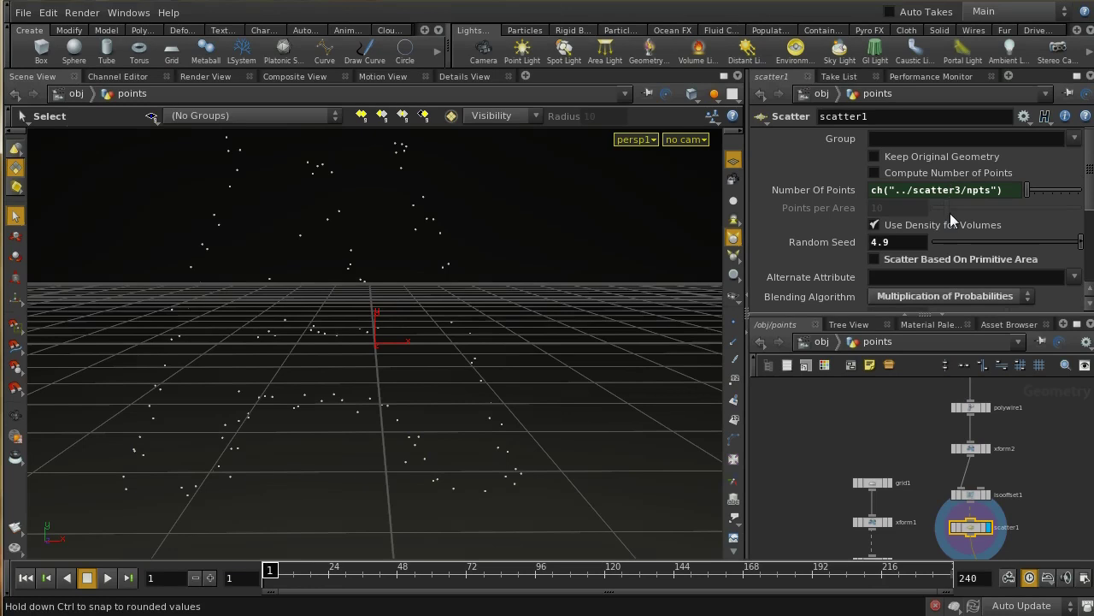
Review the parameters of the xform1 and scatter3 nodes in the grid branch
left_click(871, 523)
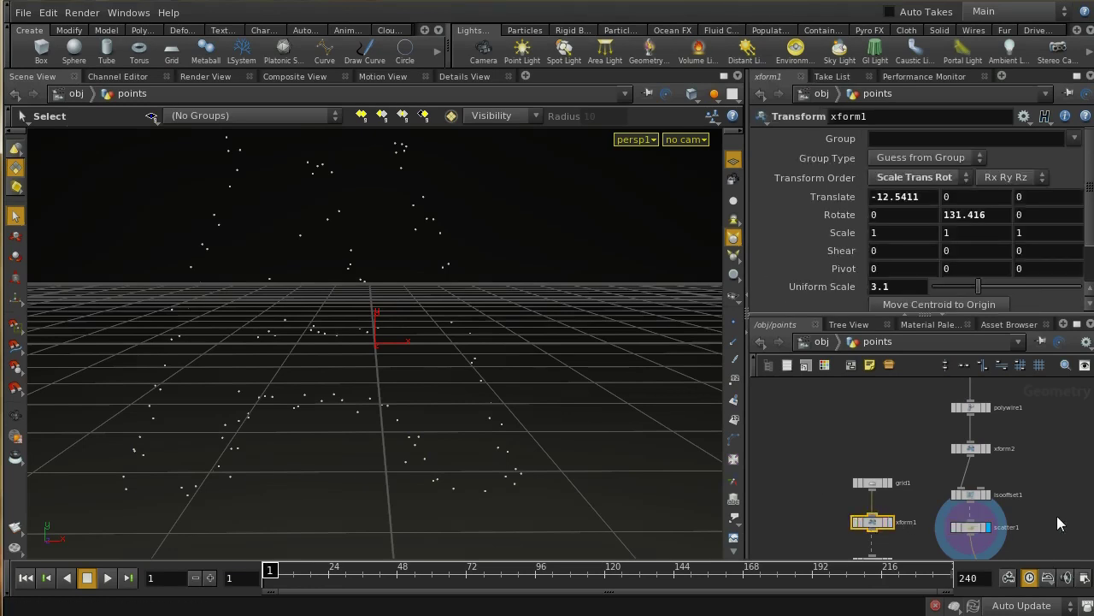
middle_click_drag(1057, 556, 1038, 452)
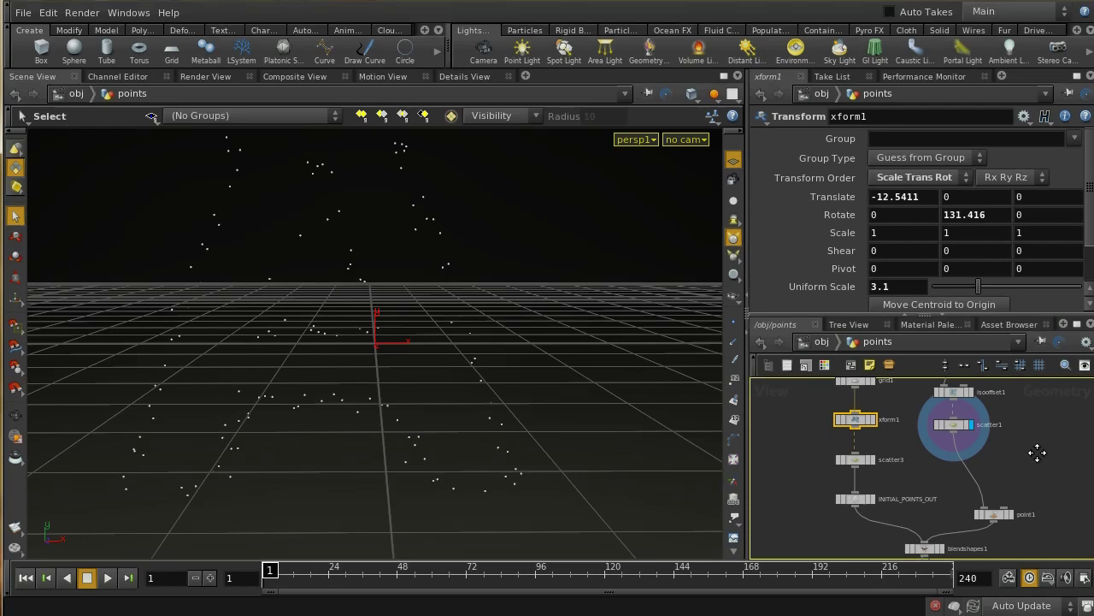
left_click(867, 463)
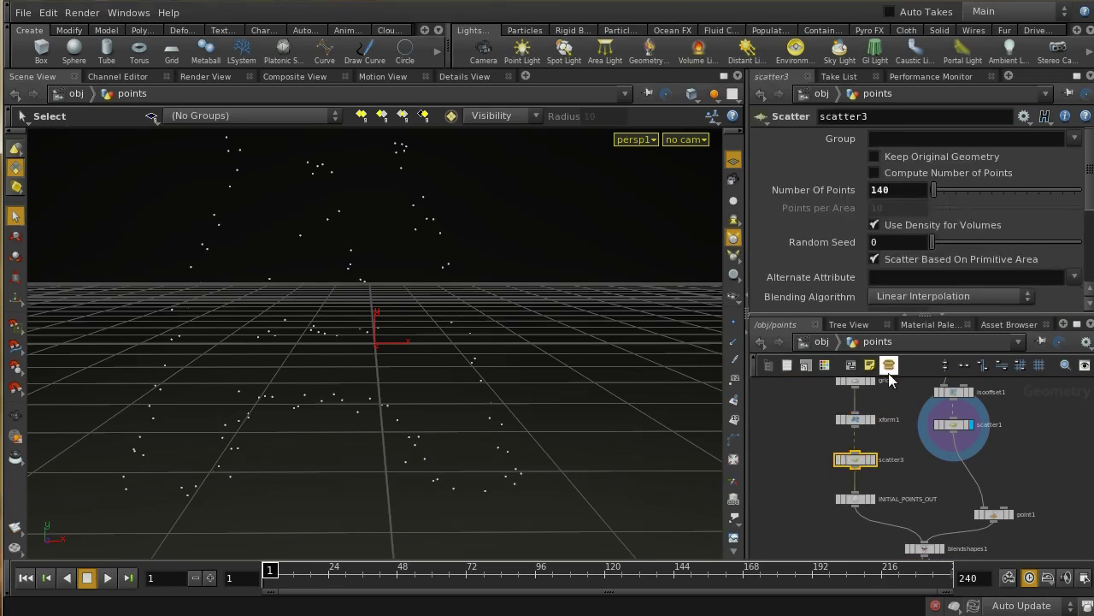
middle_click_drag(1044, 468, 1030, 441)
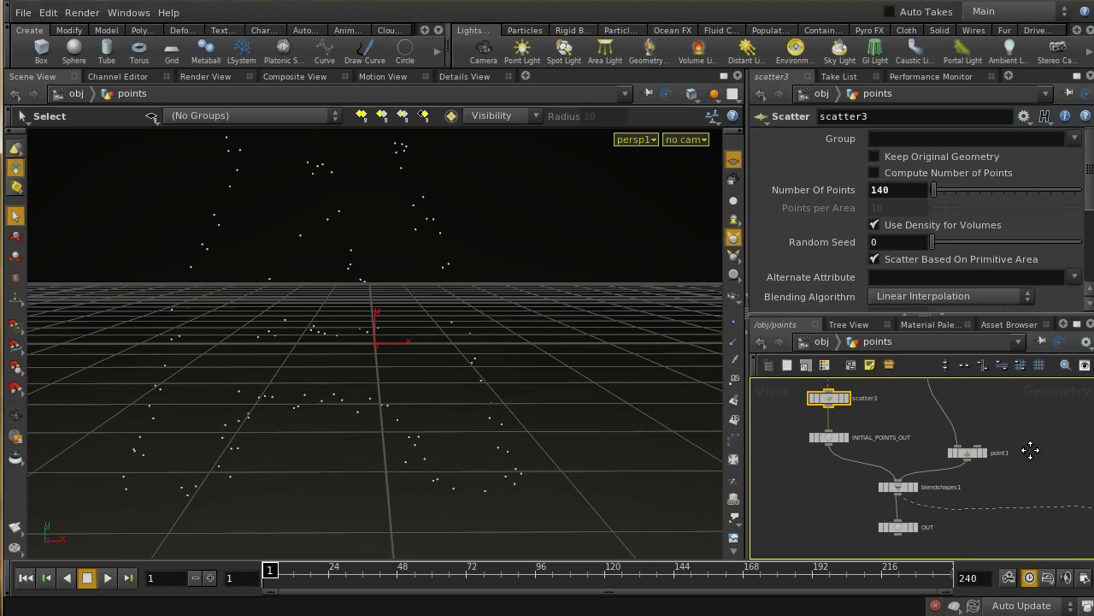
Select the blendshapes1 node and display its output in a perspective view
left_click(900, 487)
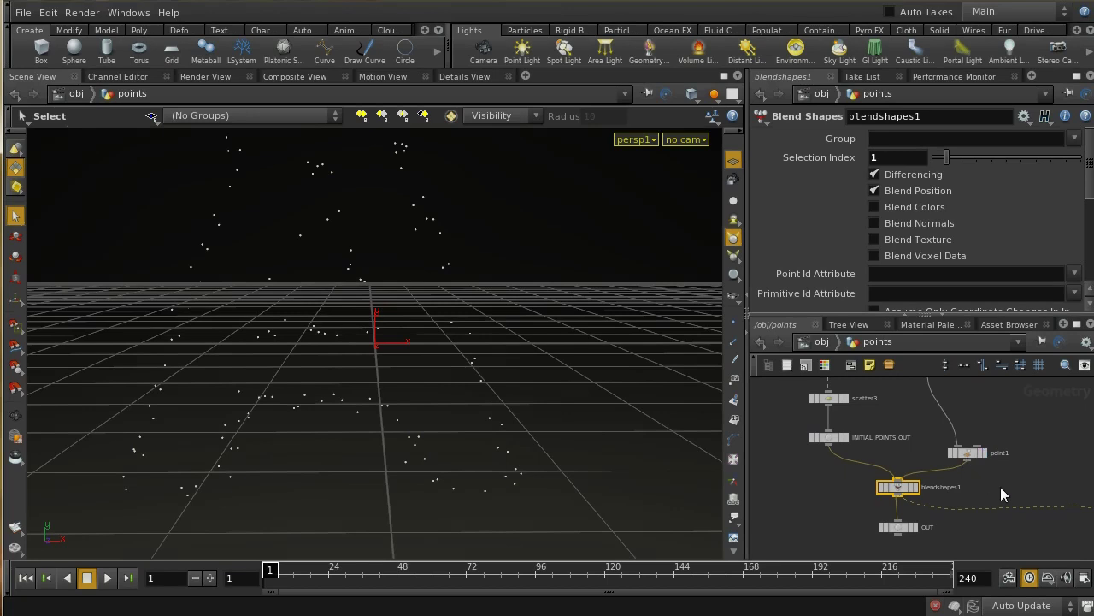
key("Escape")
left_click_drag(516, 288, 533, 442)
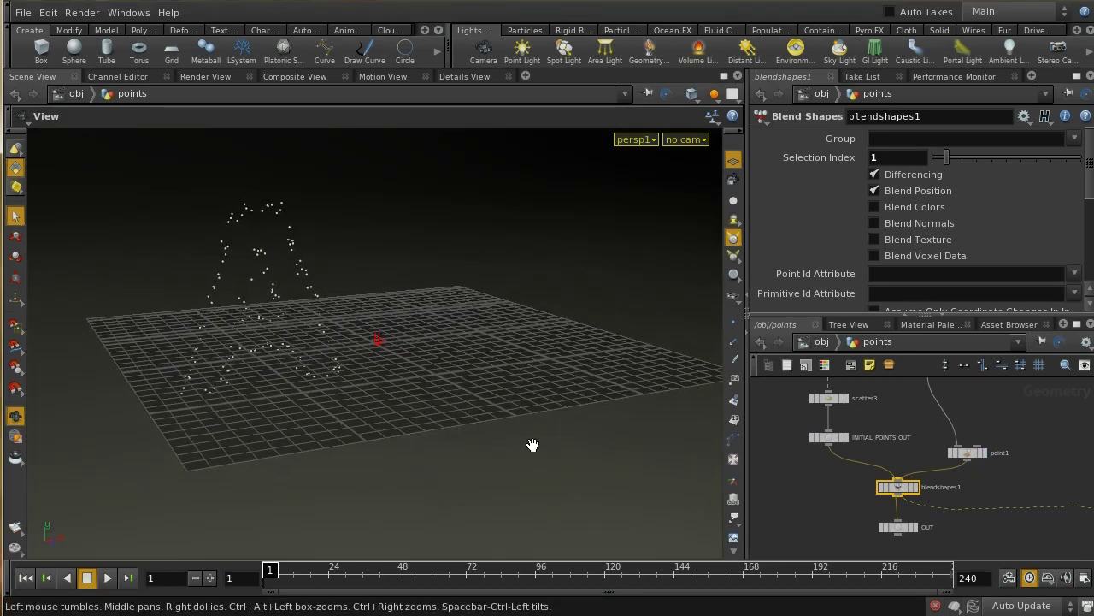
key("s")
left_click(914, 489)
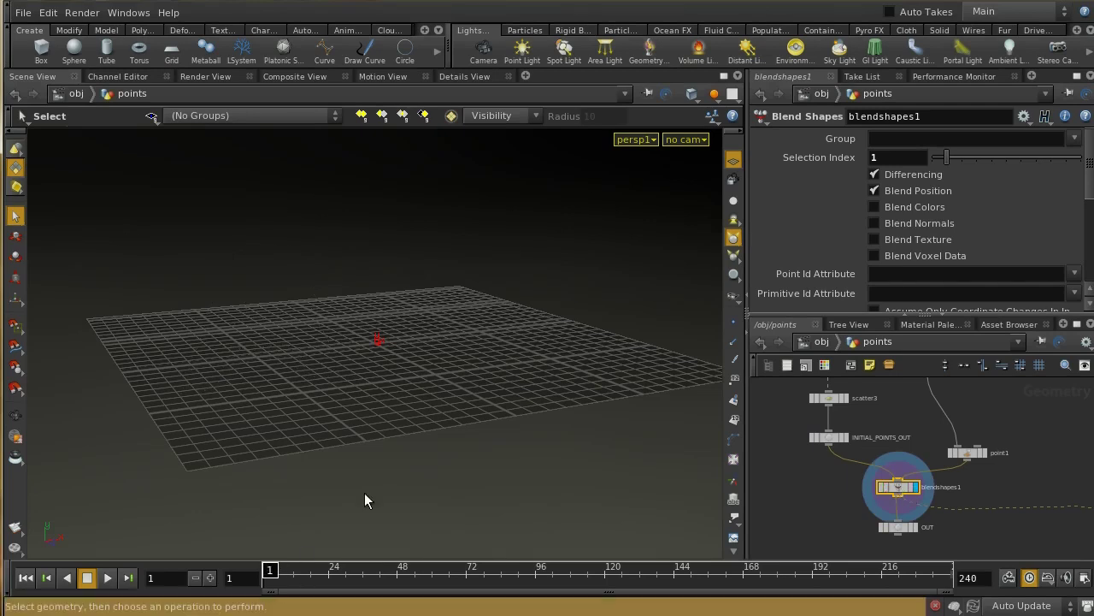
Scrub the timeline to frame 58 and examine the blended points from several angles
key("Escape")
left_click_drag(371, 328, 449, 435)
key("s")
left_click_drag(270, 569, 434, 575)
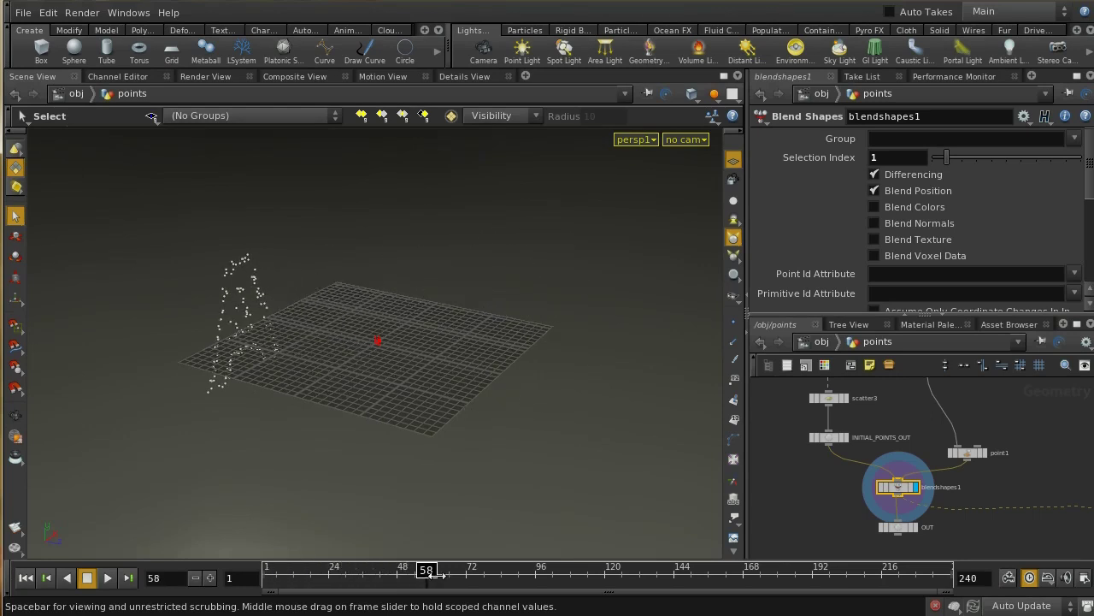
key("Escape")
left_click_drag(379, 387, 294, 391)
key("s")
key("Escape")
key("s")
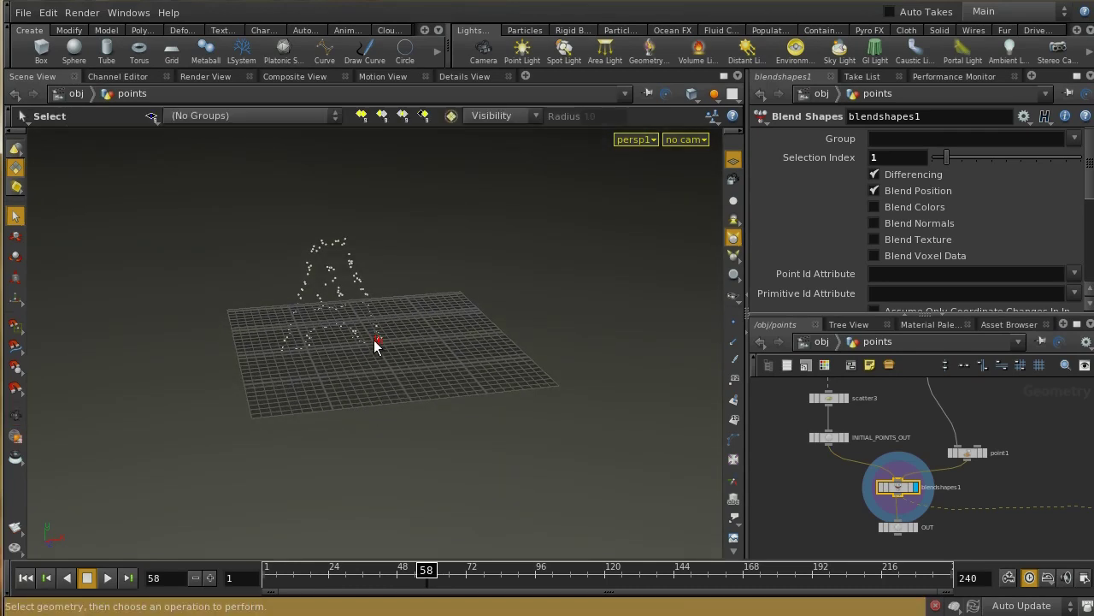
Inspect the animated blend1 expression and value on blendshapes1, and scrub back to frame 1
left_click_drag(1091, 154, 1091, 224)
left_click(884, 223)
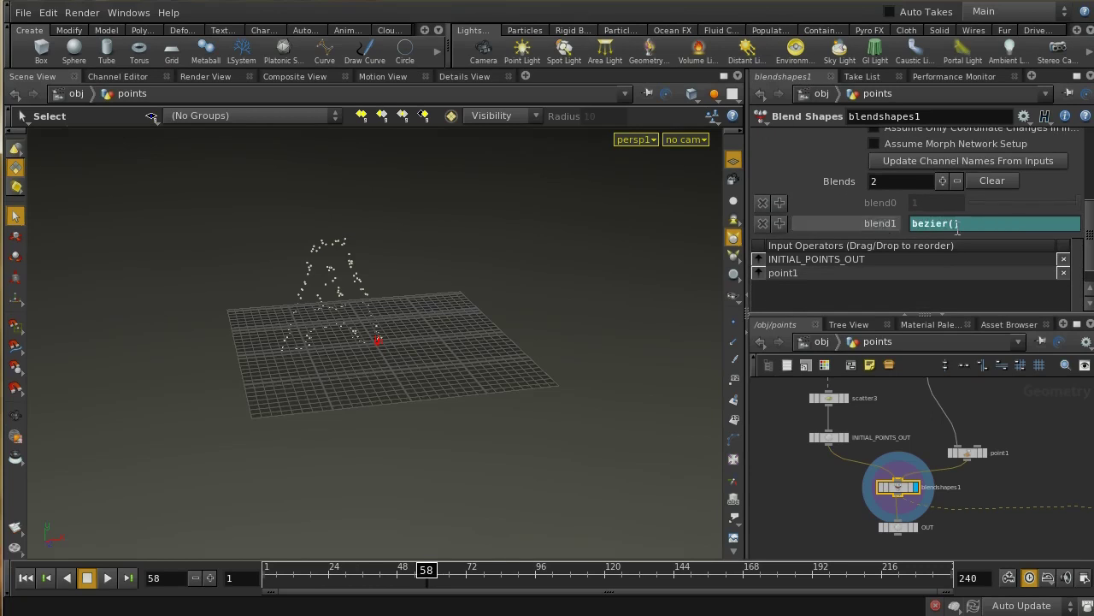
left_click(869, 224)
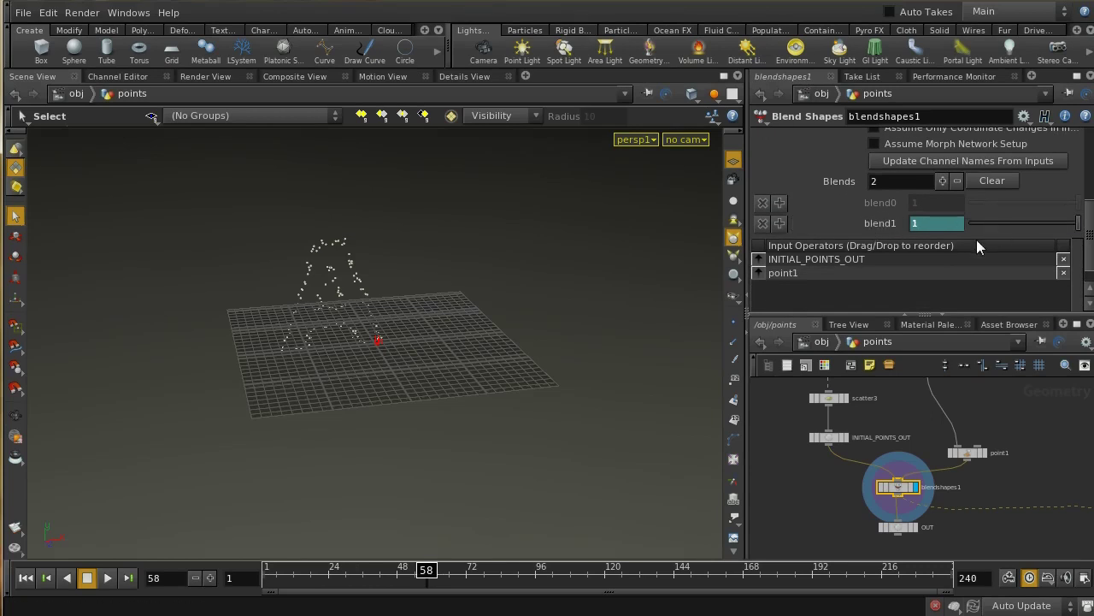
left_click_drag(426, 570, 270, 571)
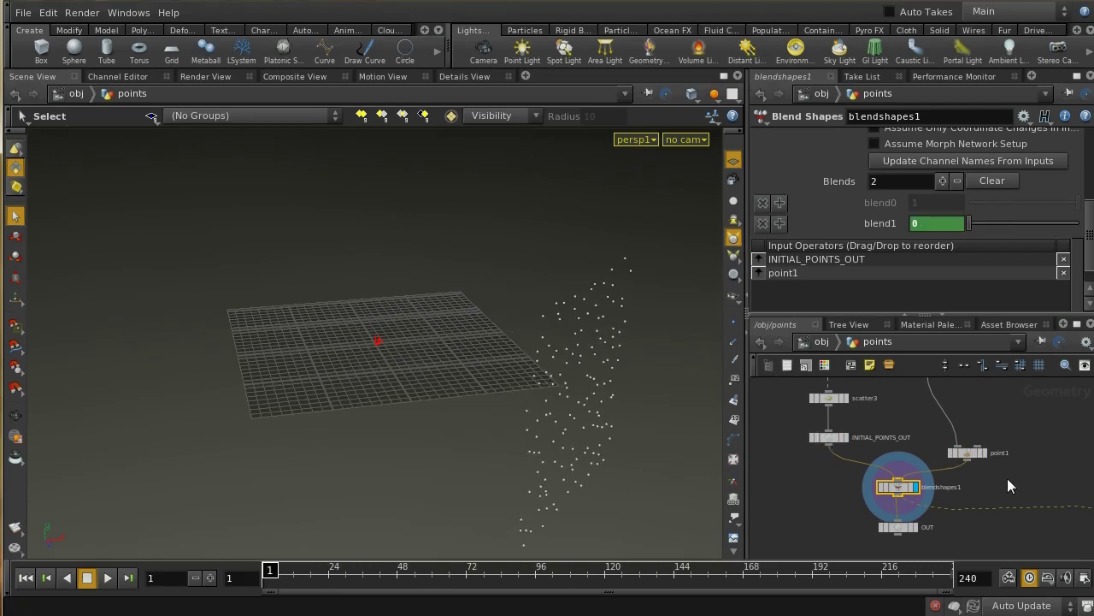
Set the display back to the OUT null and return to the object level
scroll(992, 482, "down", 2)
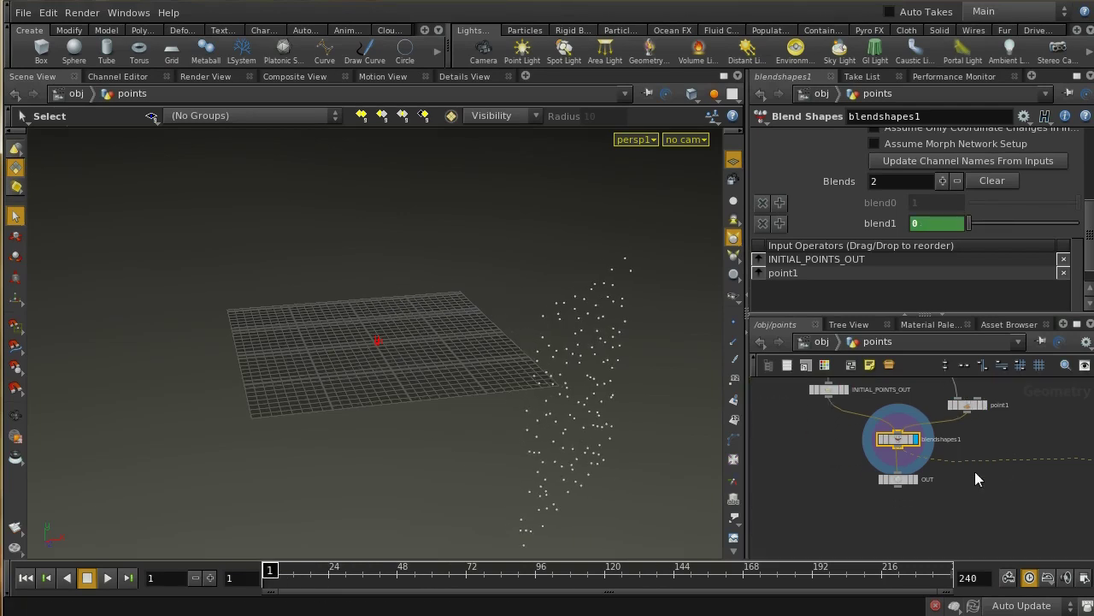
left_click(916, 483)
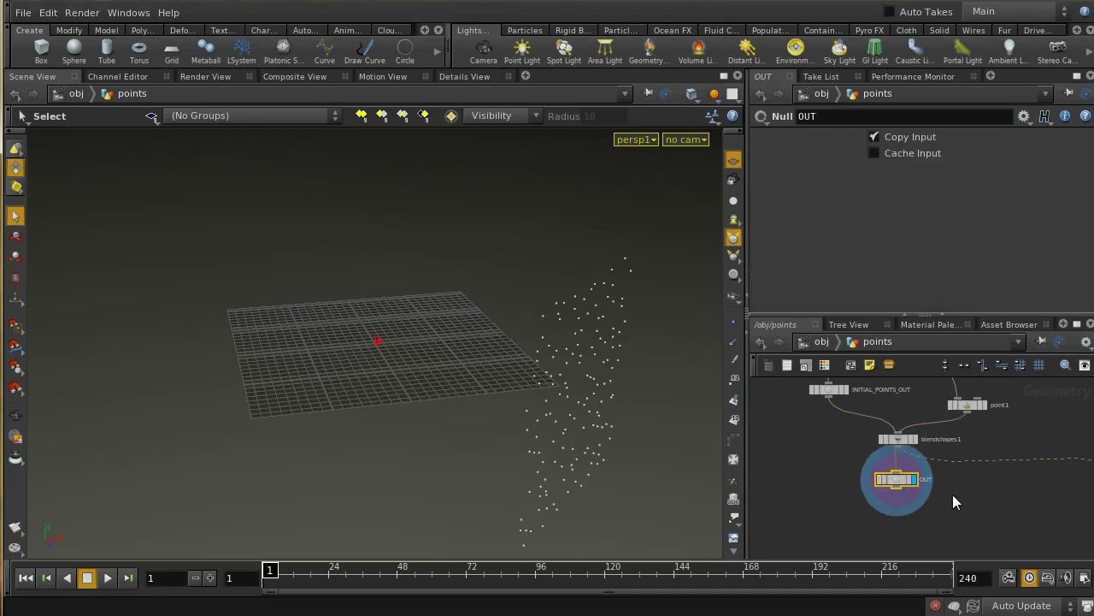
left_click(819, 341)
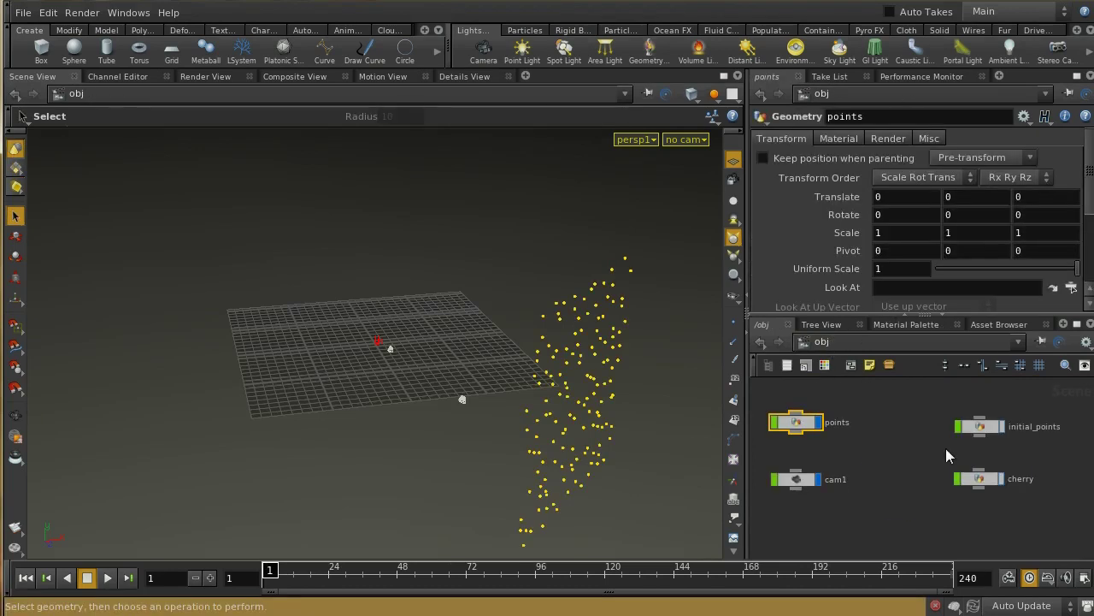
Hide the points object, show initial_points instead, and open its network
left_click(819, 424)
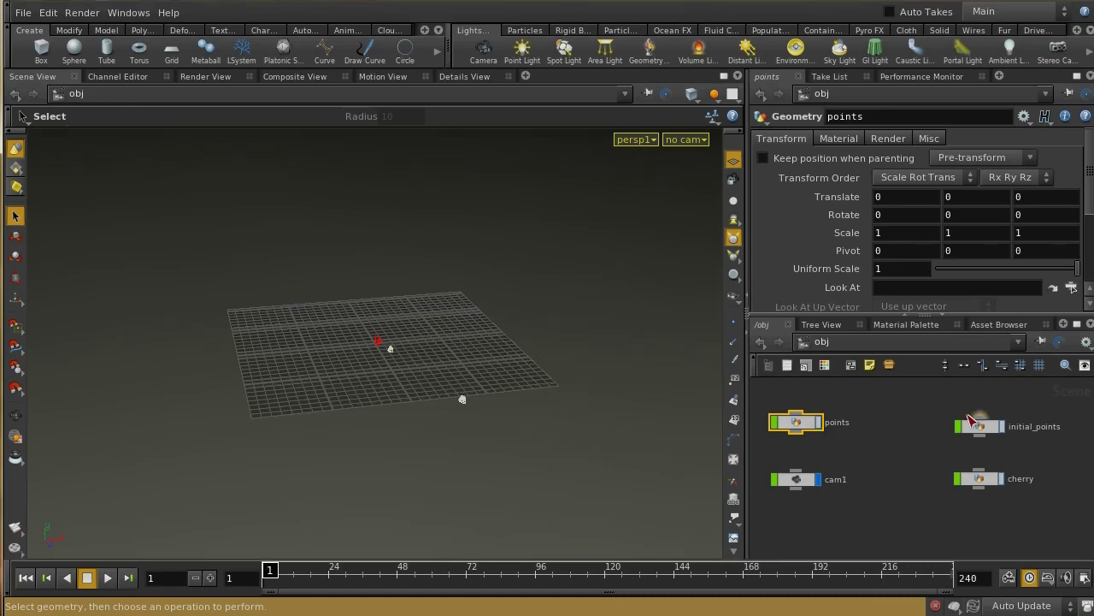
left_click(1001, 432)
left_click(994, 430)
double_click(992, 430)
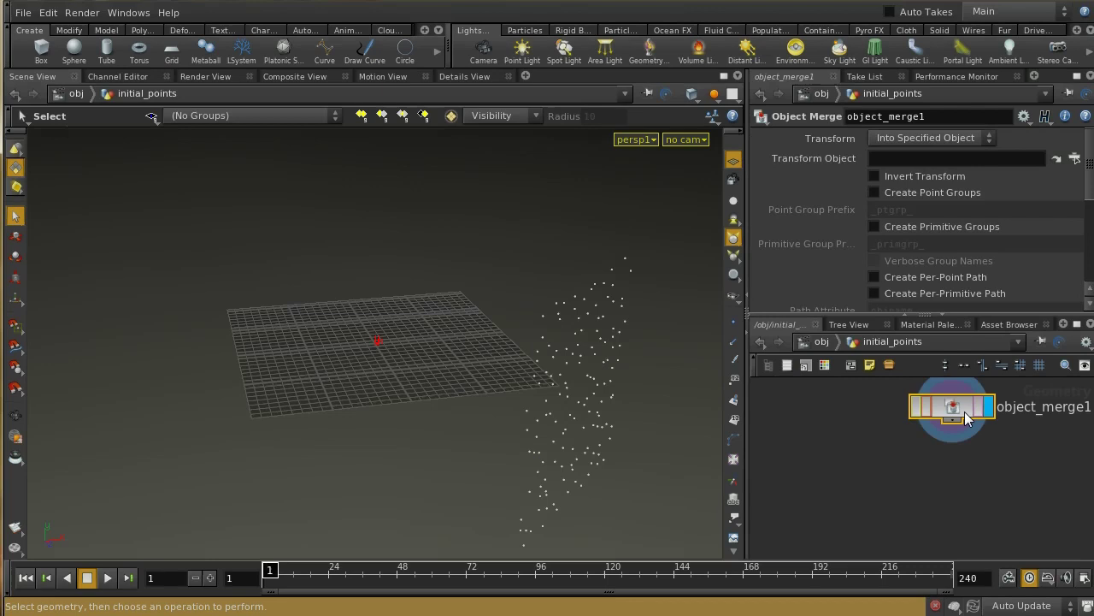
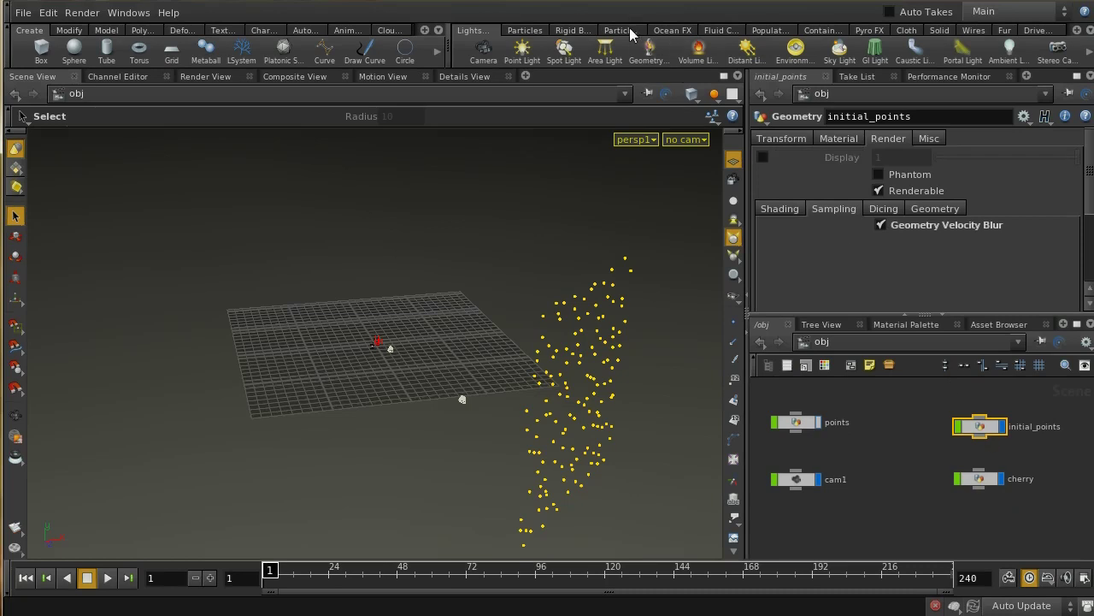
Create an RBD Point Object that uses the initial_points object for its points and instances the cherry object on them
left_click(578, 32)
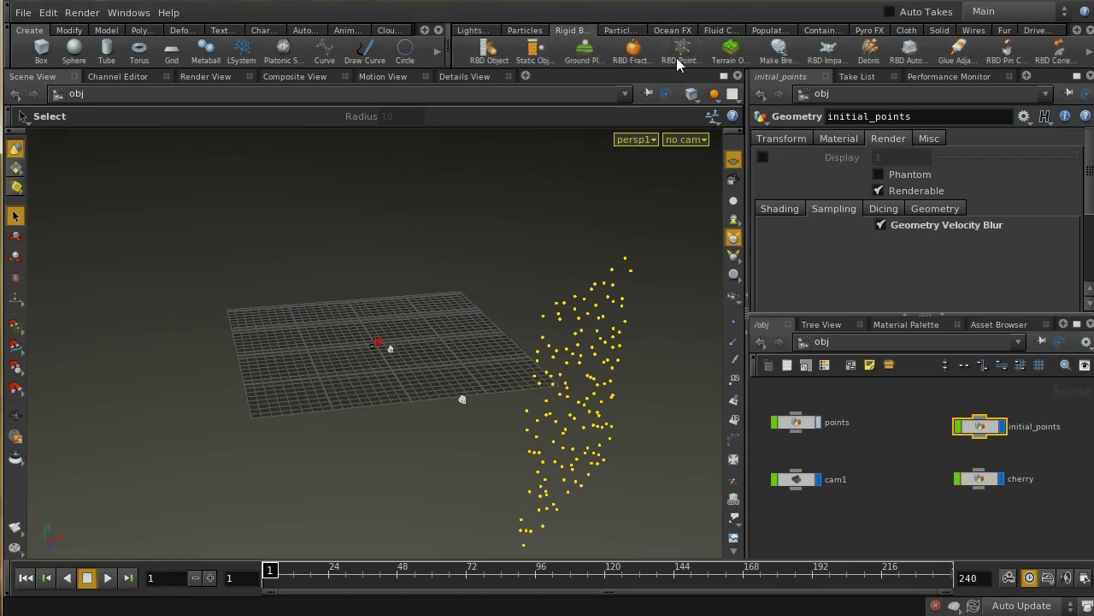
left_click(920, 390)
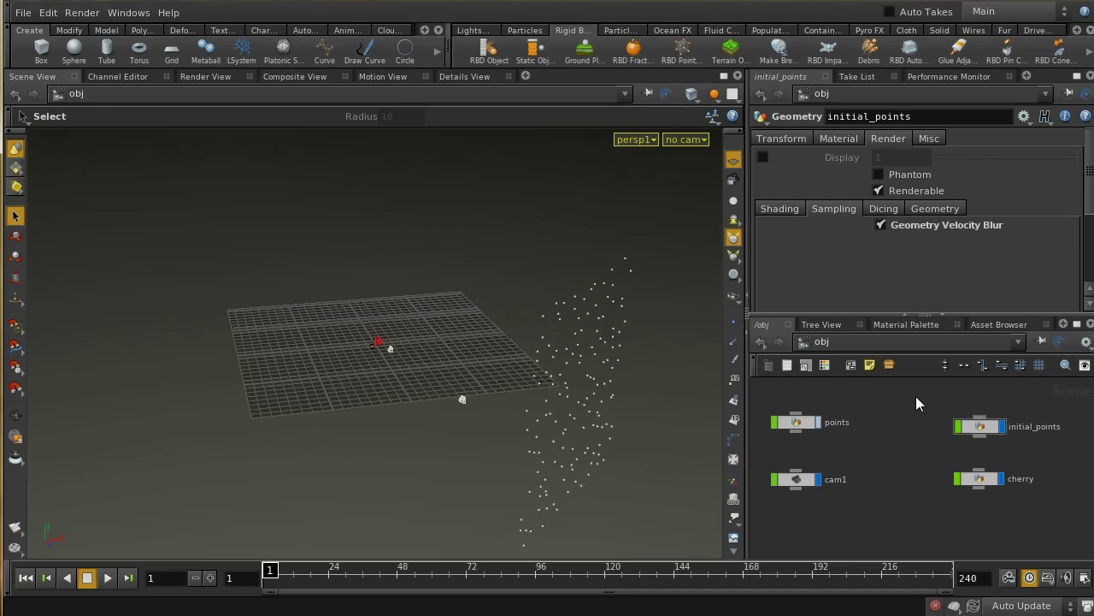
left_click(683, 53)
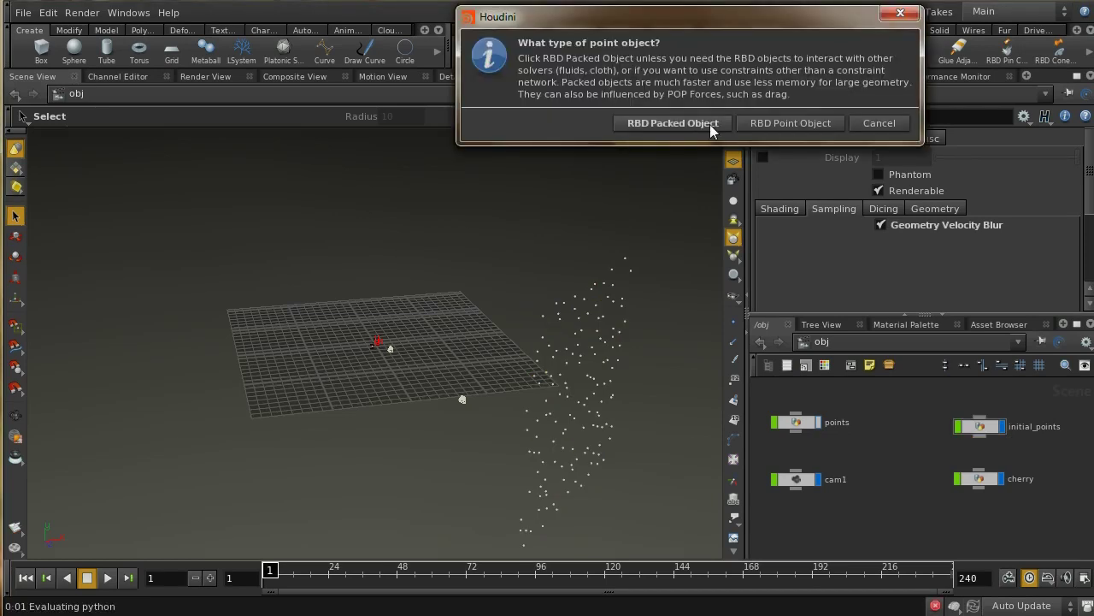
left_click(773, 122)
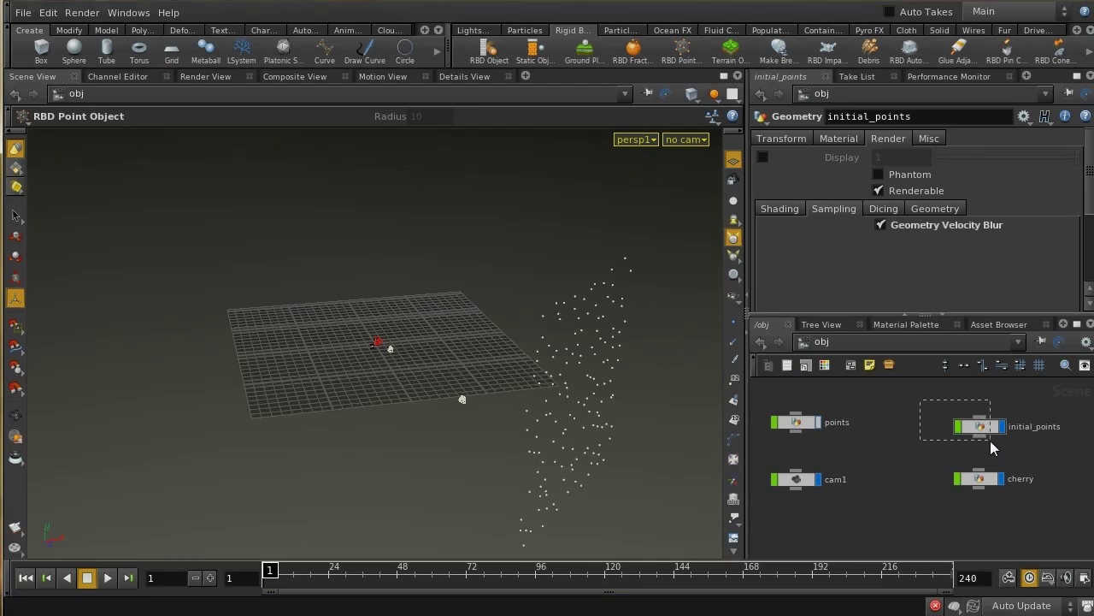
left_click_drag(990, 441, 990, 440)
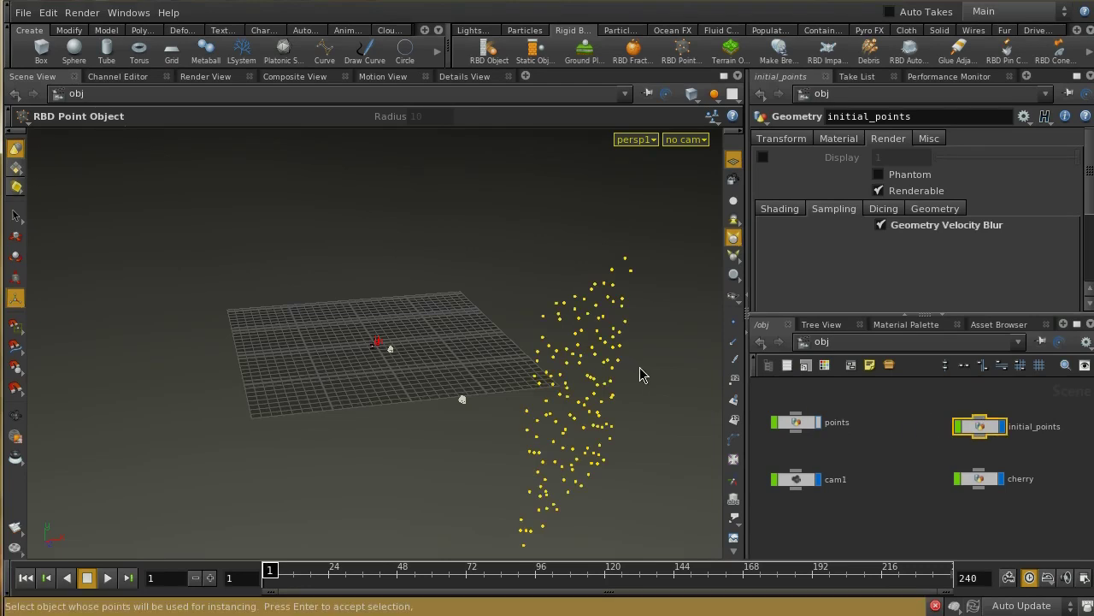
key("Return")
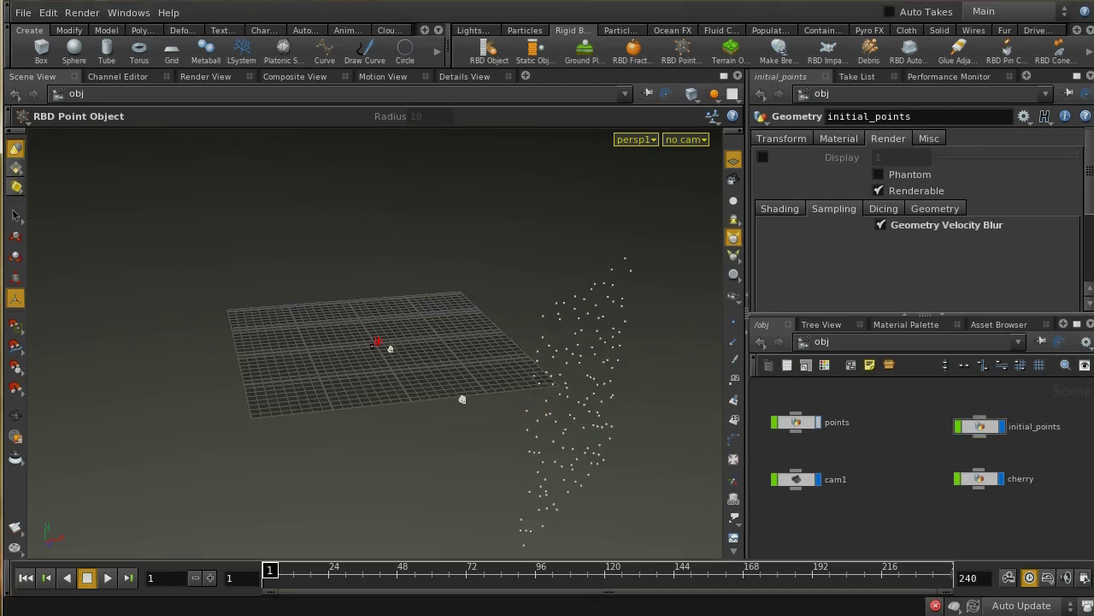
left_click(983, 473)
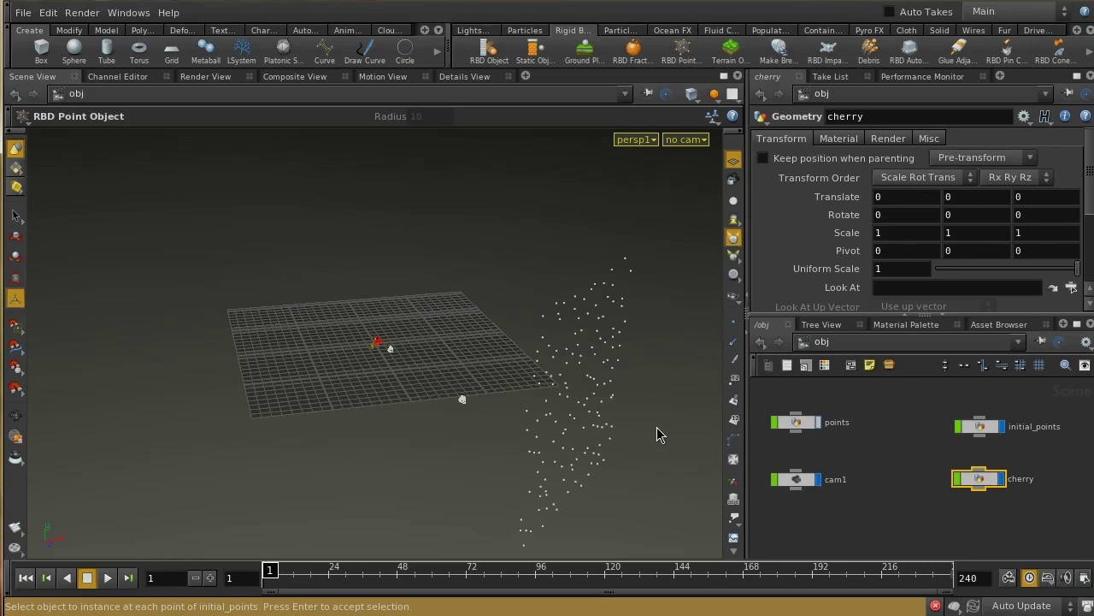
key("Return")
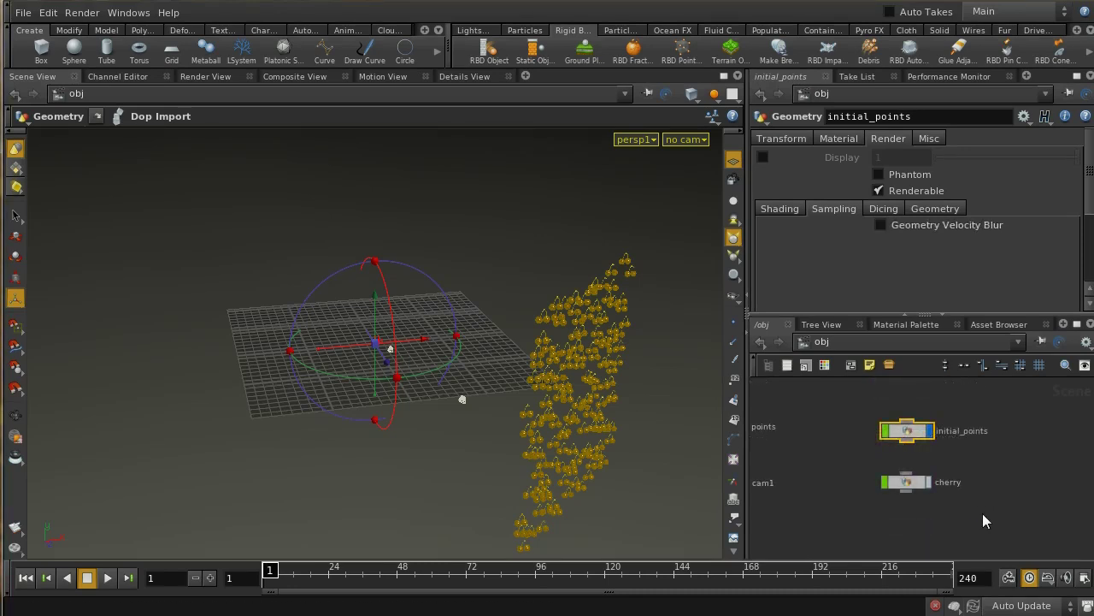
Open the AutoDopNetwork and bring its node chain into view
middle_click_drag(982, 513, 1006, 420)
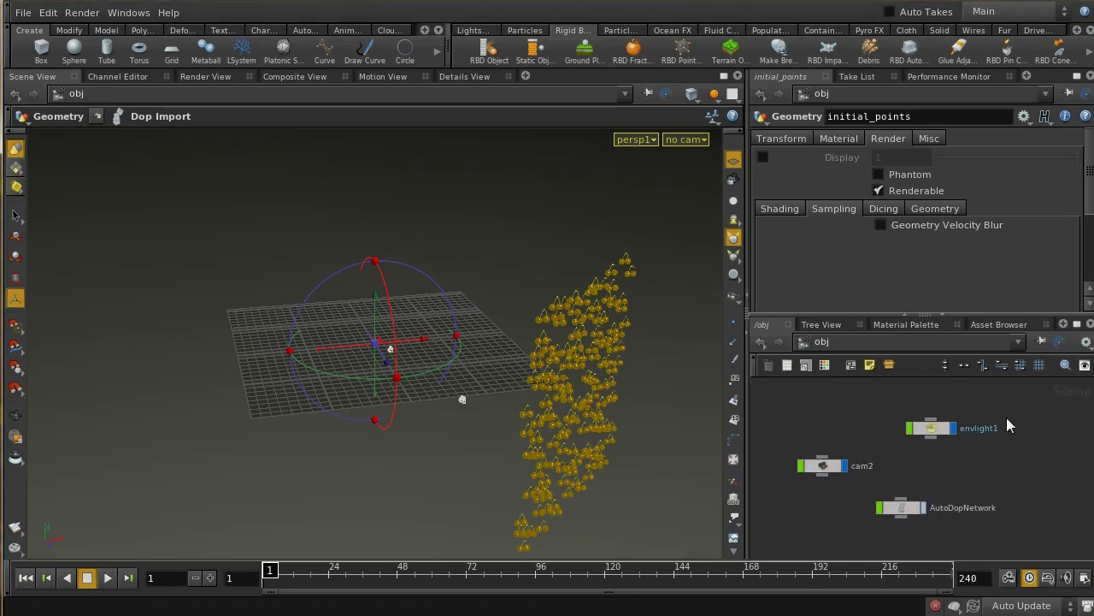
double_click(913, 506)
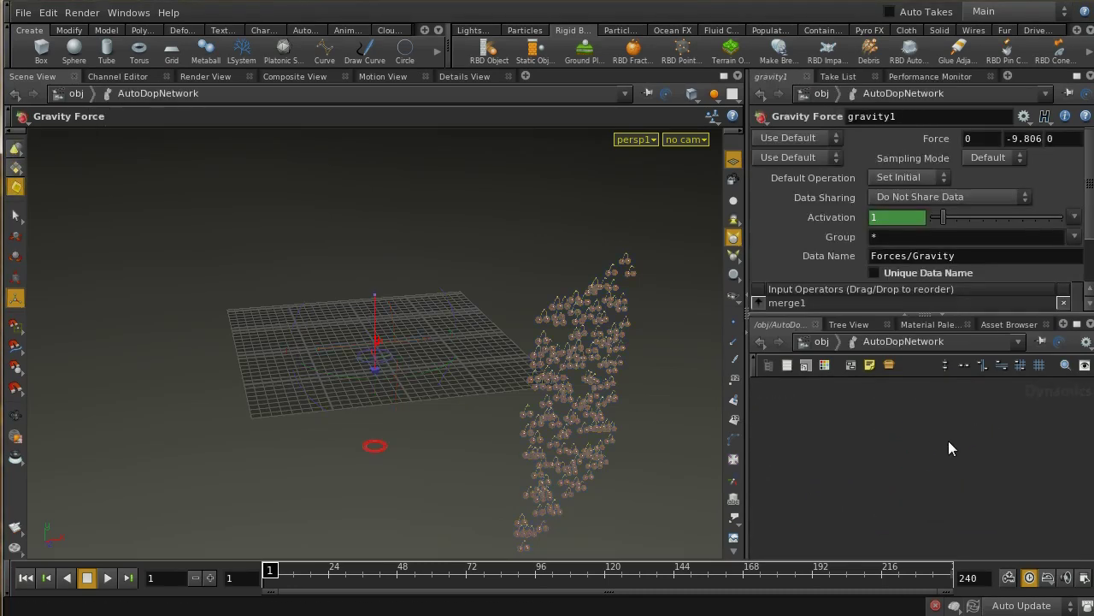
middle_click_drag(960, 436, 987, 443)
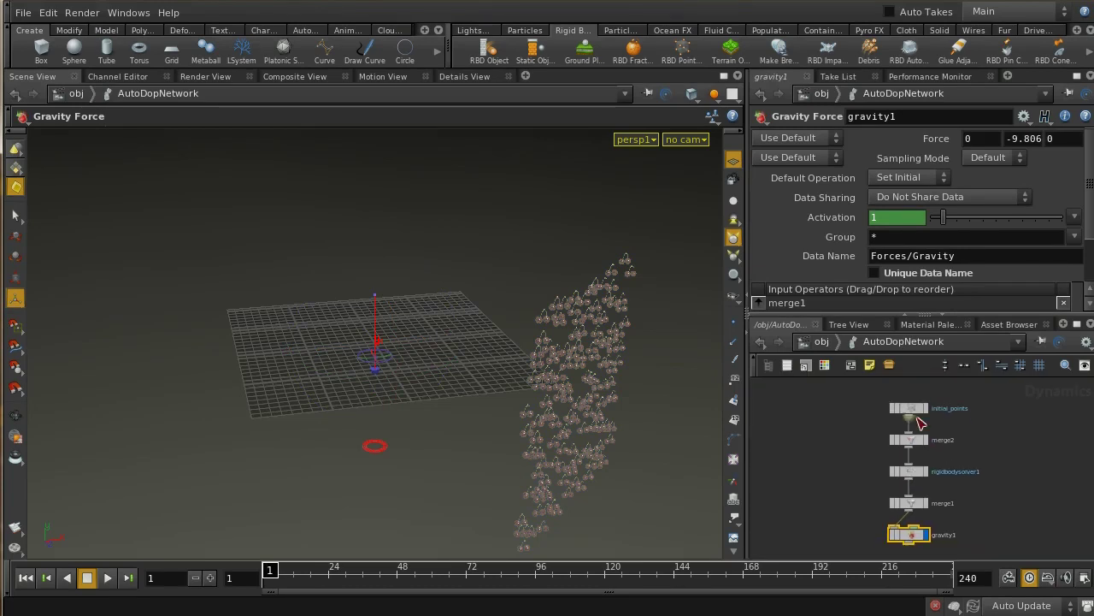
Set the collision volume mode of the initial_points RBD Point Object to Implicit Sphere
left_click(910, 408)
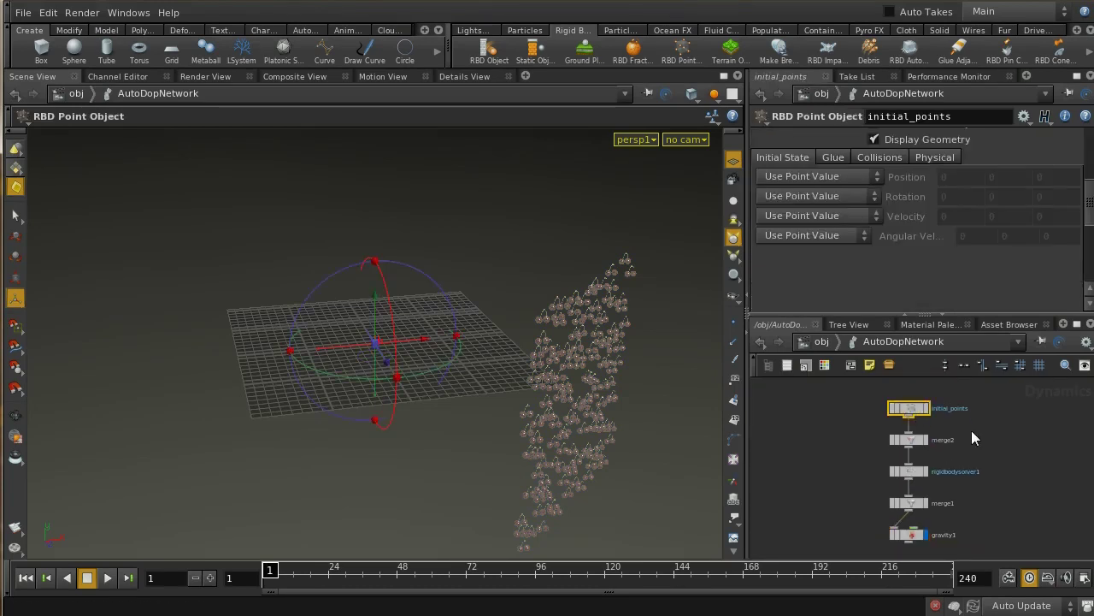
middle_click_drag(971, 430, 972, 441)
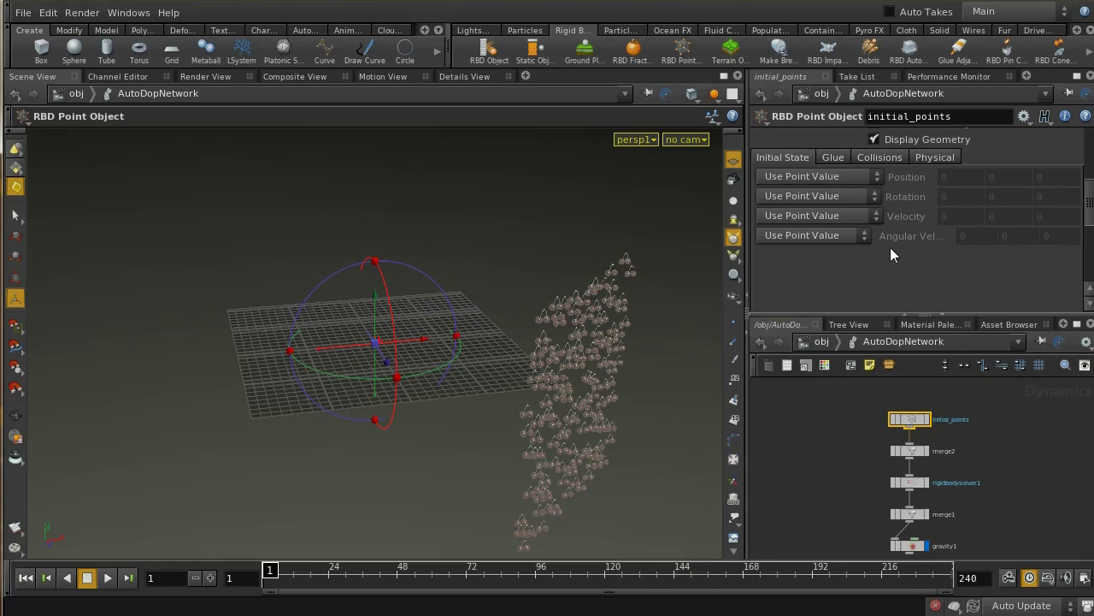
mouse_move(1090, 221)
left_mouse_down()
mouse_move(1090, 163)
mouse_move(1090, 216)
left_mouse_up()
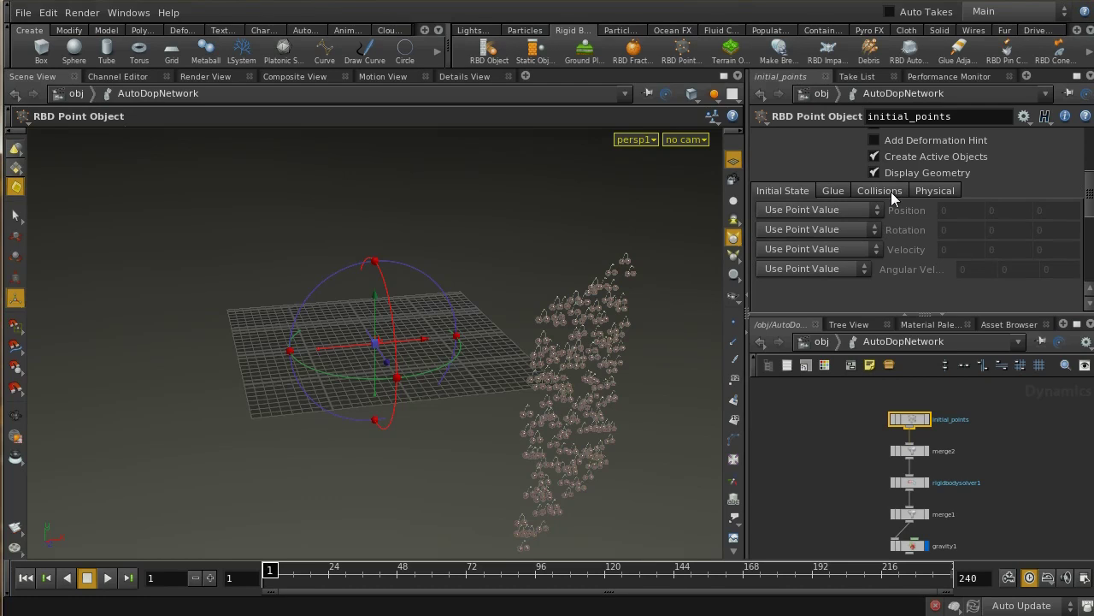
left_click(892, 195)
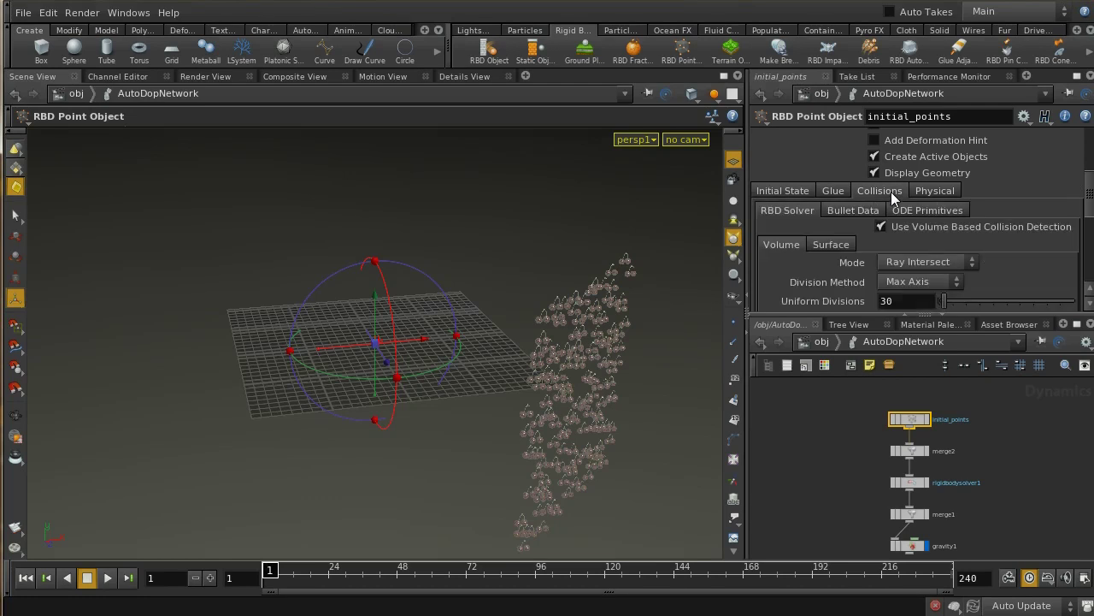
left_click(952, 263)
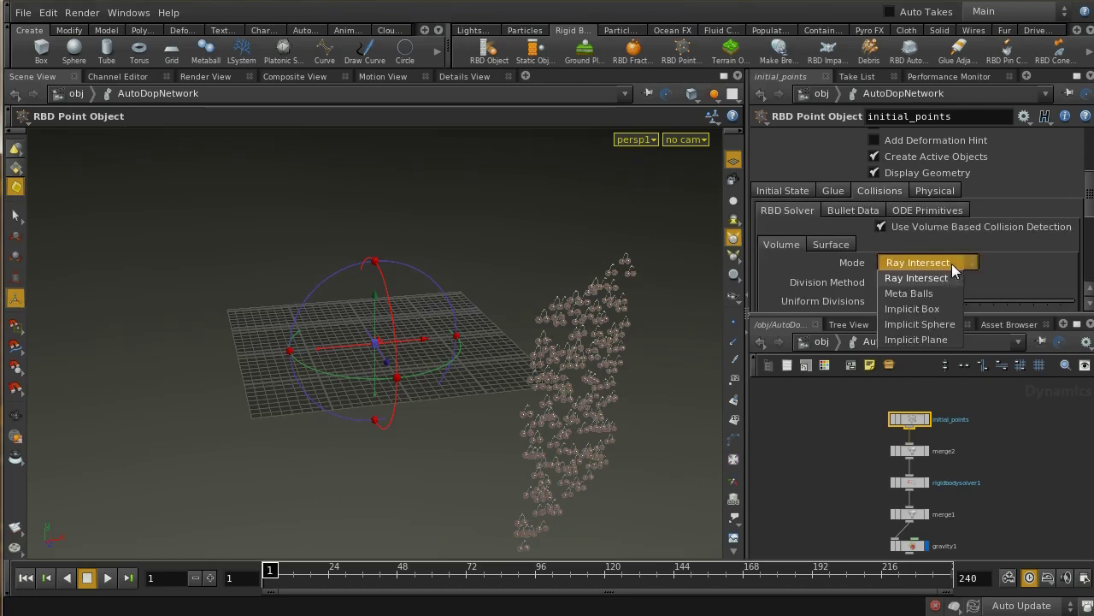
left_click(928, 324)
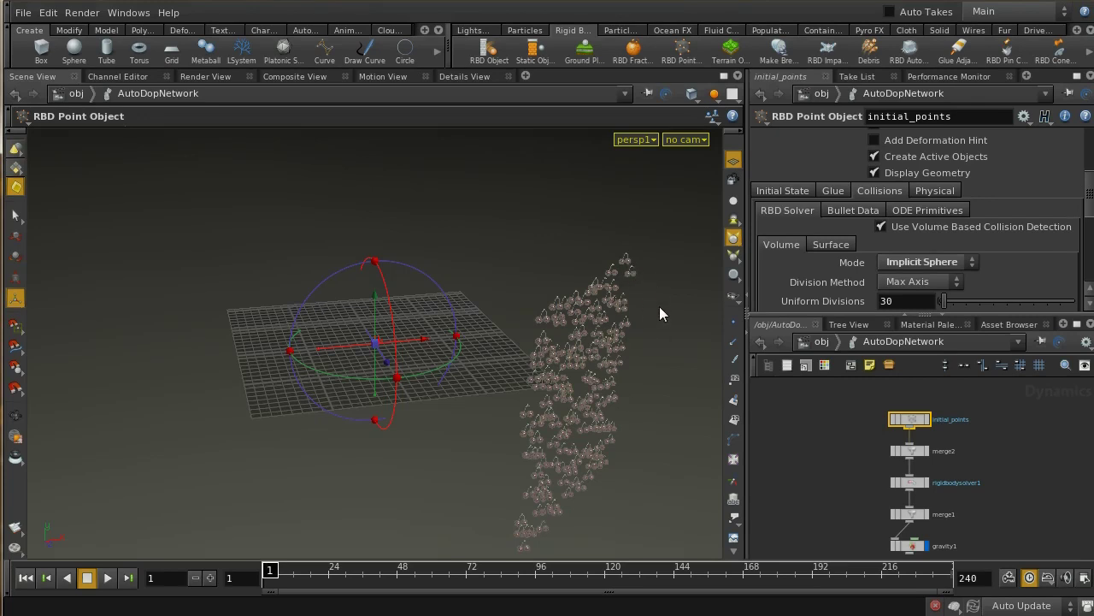
Review the initial_points source settings, advance the simulation to frame 4, and return to frame 1
left_click_drag(1089, 209, 1089, 166)
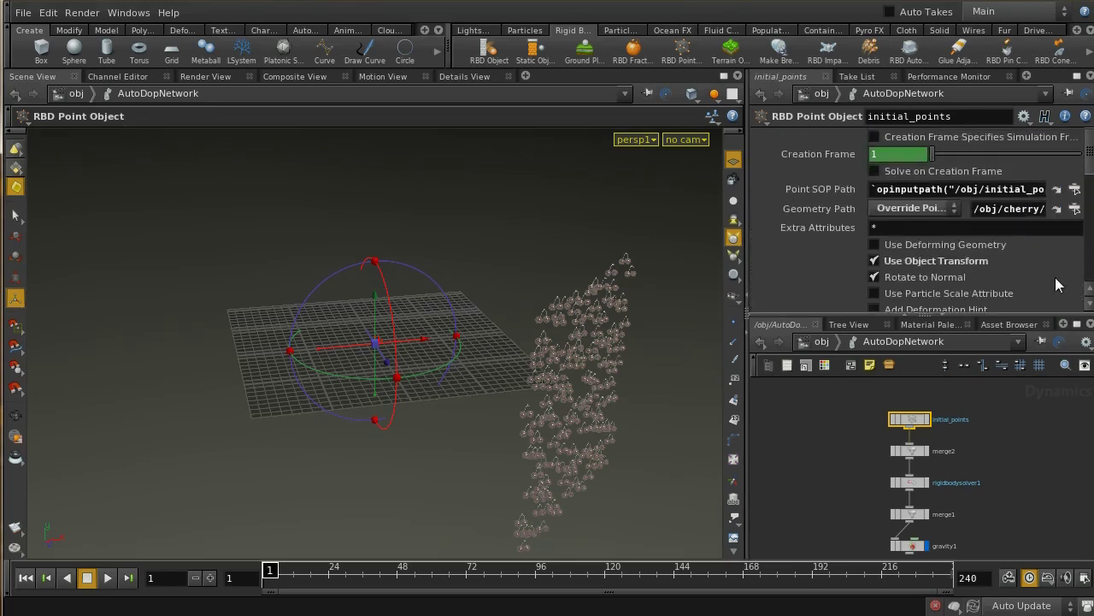
middle_click_drag(1006, 461, 995, 435)
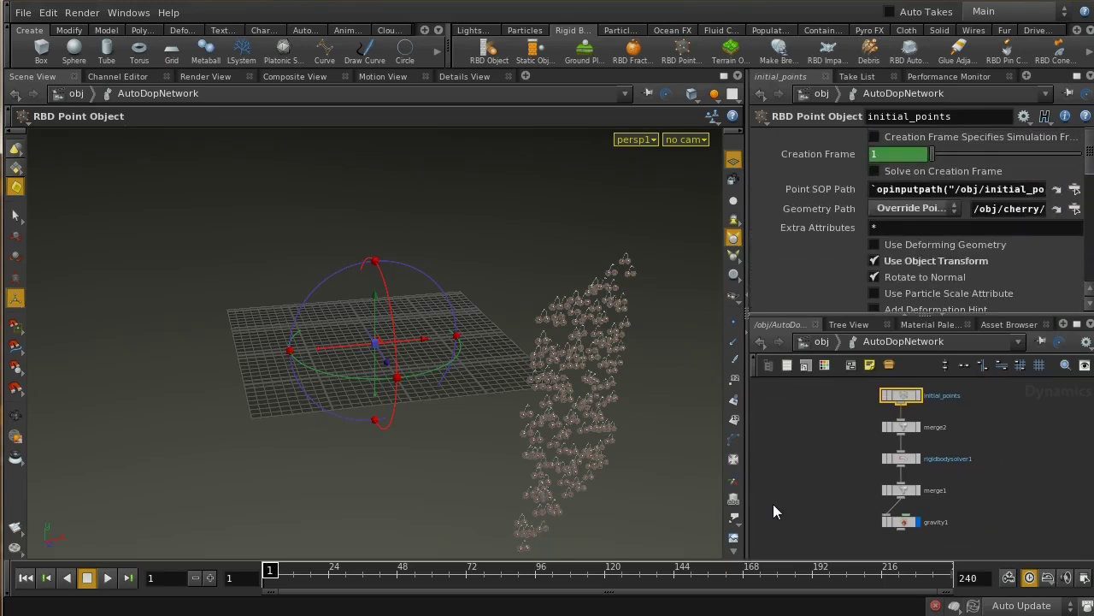
left_click(210, 578)
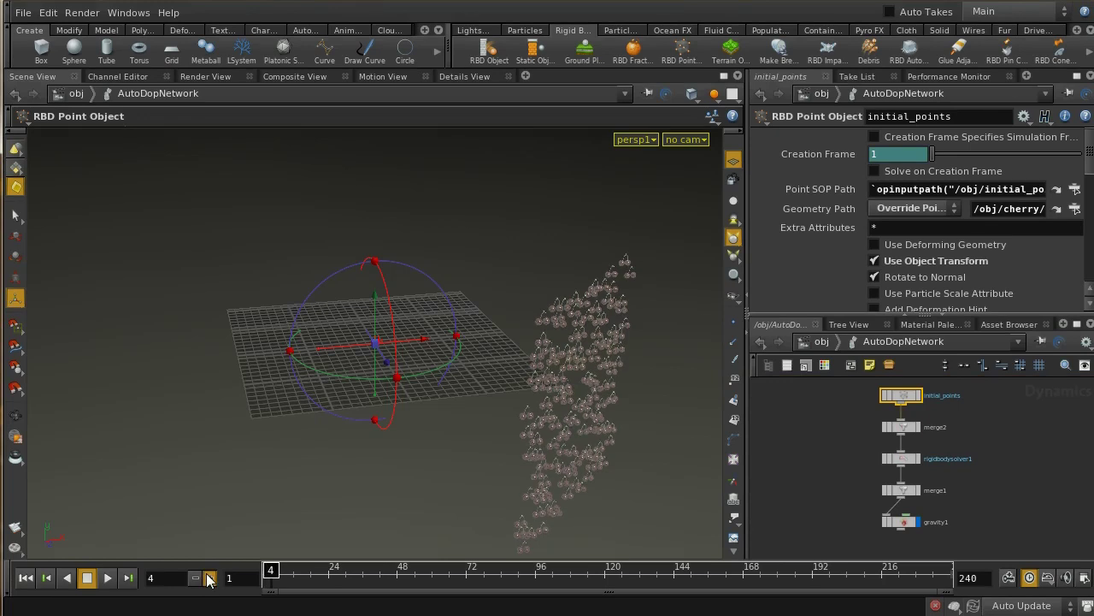
left_click(24, 578)
Move merge1 and gravity1 down and insert a Point Position node between rigidbodysolver1 and merge1
mouse_move(1002, 430)
middle_mouse_down()
mouse_move(1002, 443)
mouse_move(998, 412)
middle_mouse_up()
middle_click_drag(1000, 453, 1004, 441)
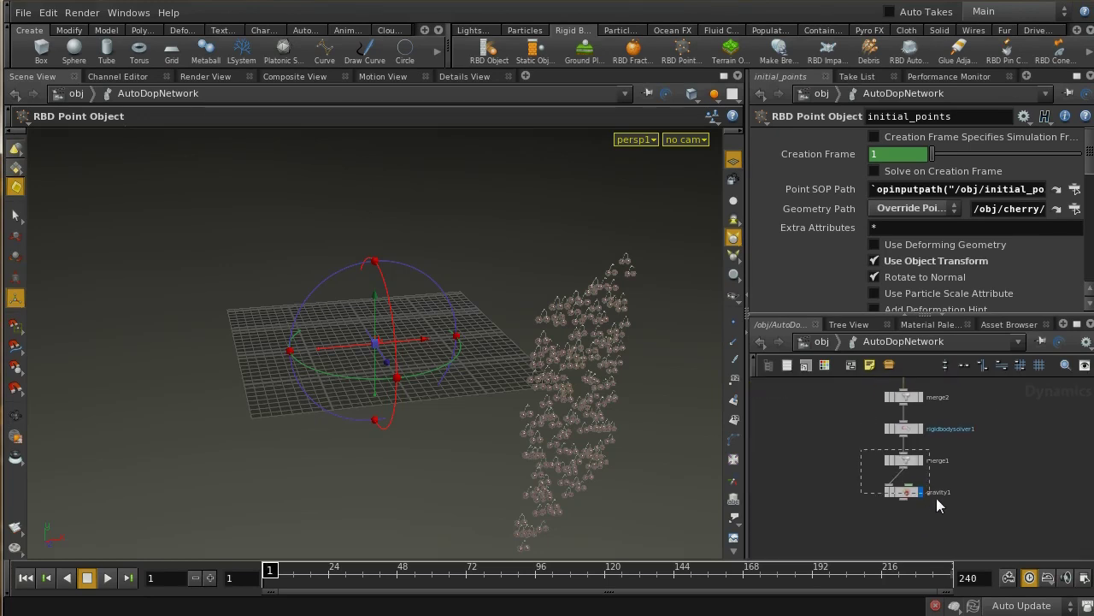
left_click_drag(936, 498, 907, 512)
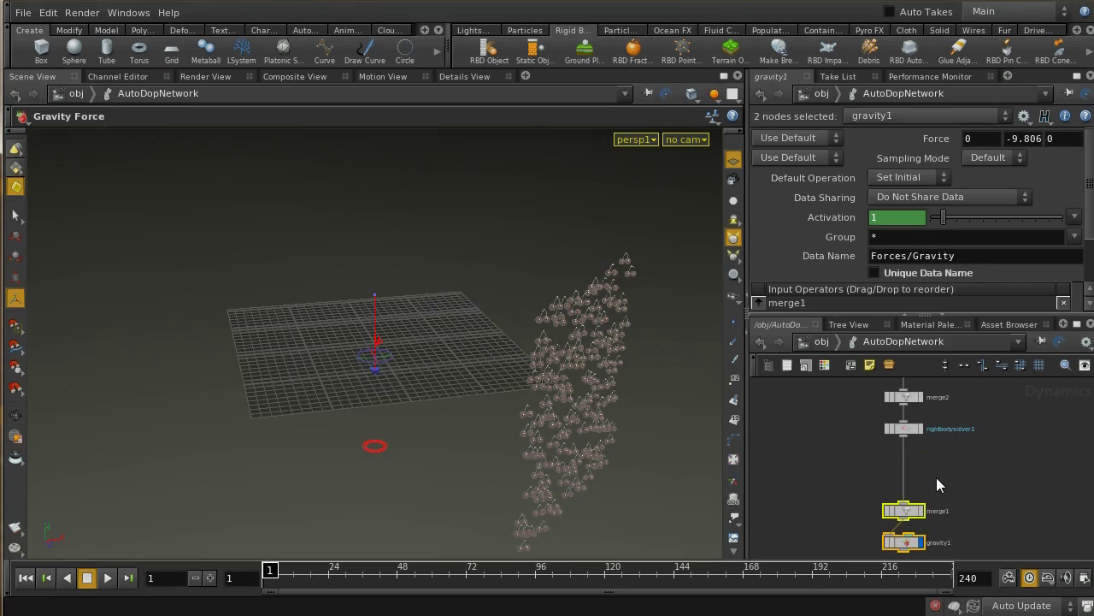
left_click(936, 476)
key("Tab")
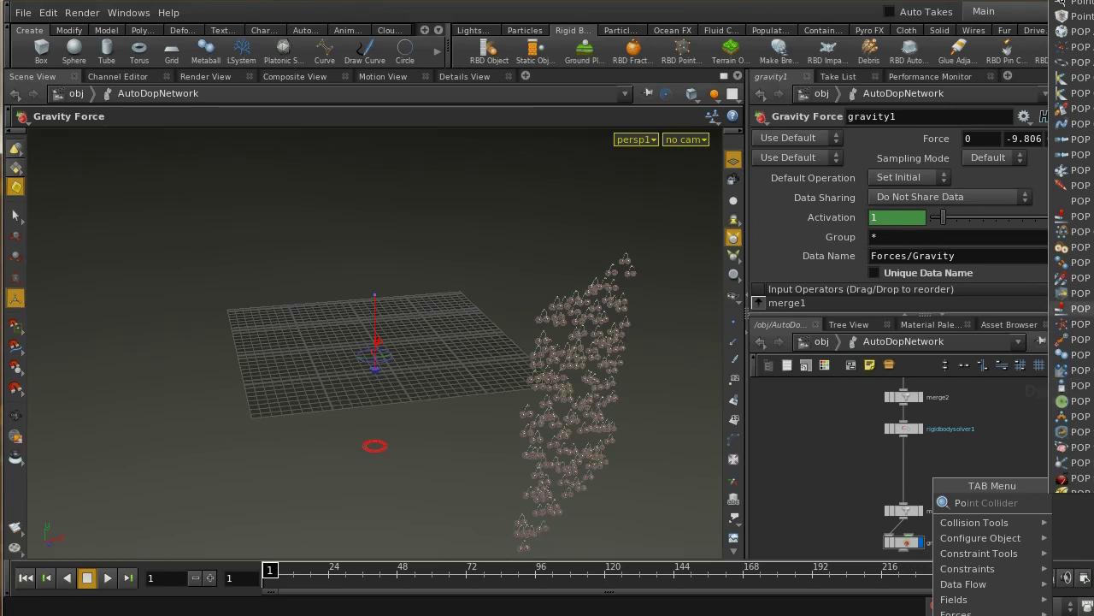
left_click(1079, 35)
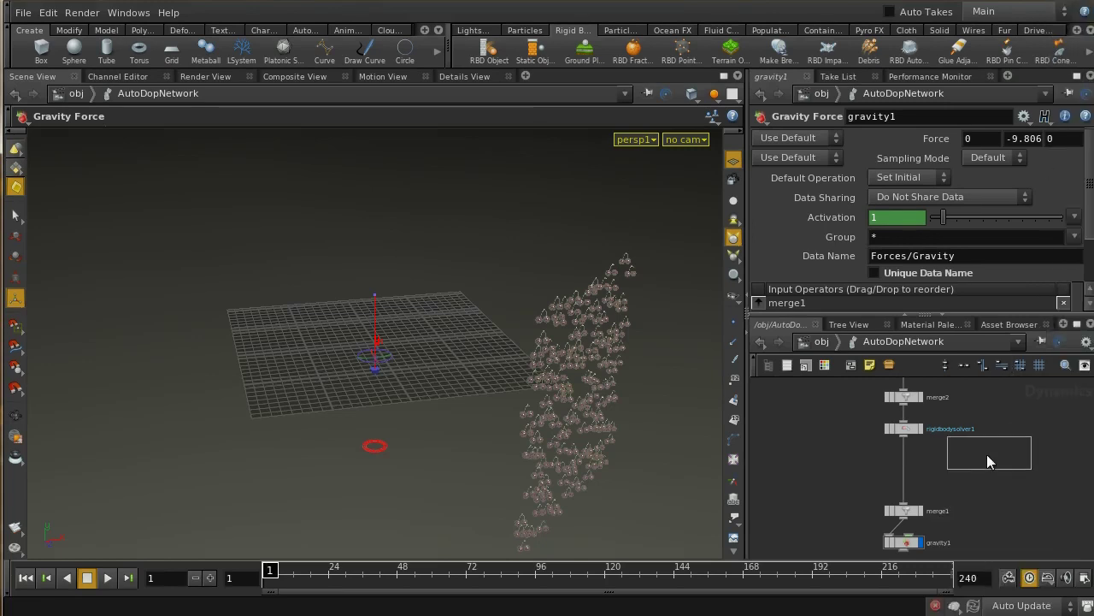
left_click(918, 475)
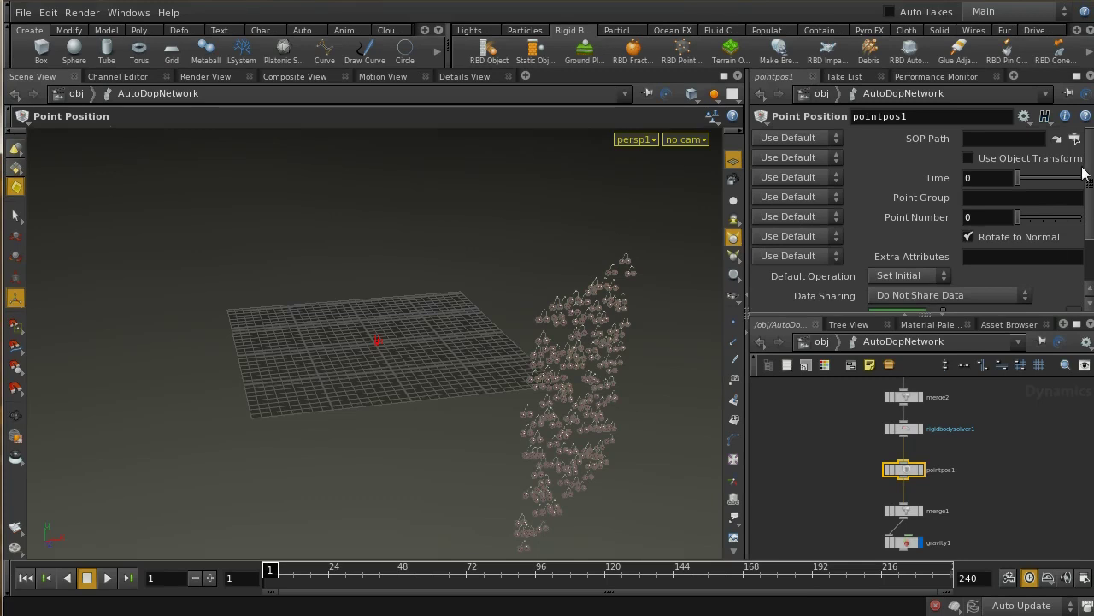
Set the SOP Path of the Point Position node to the OUT null inside the points object
left_click(1075, 137)
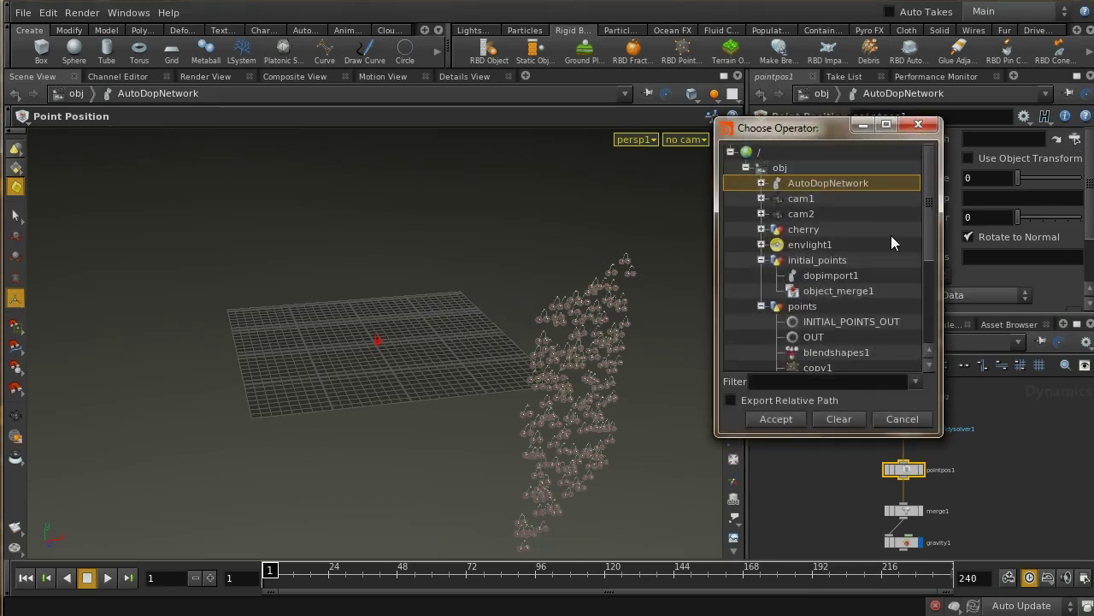
left_click(818, 339)
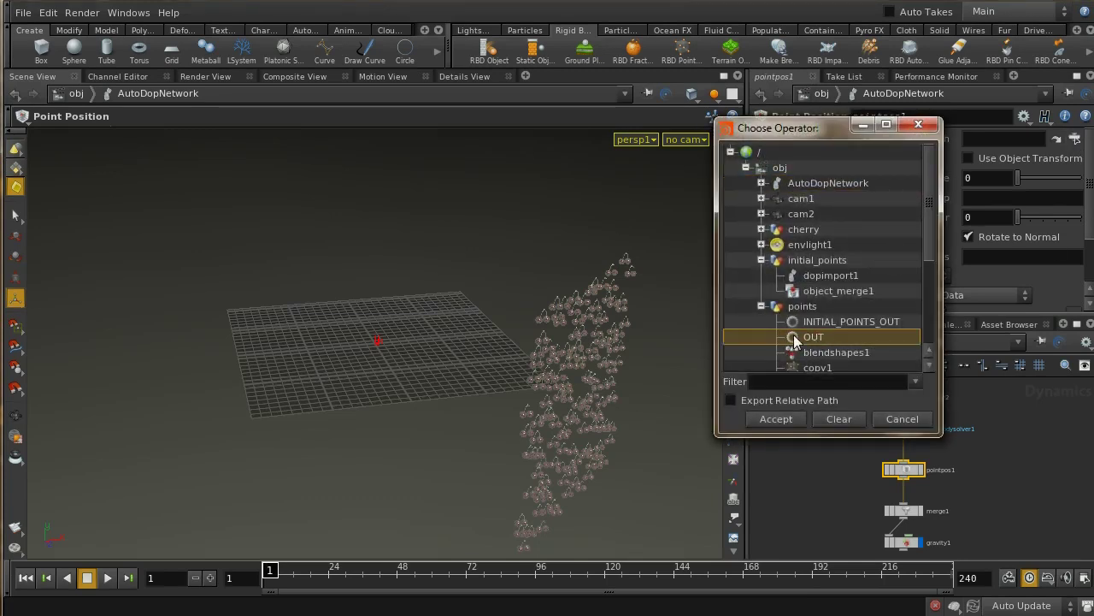
left_click(790, 420)
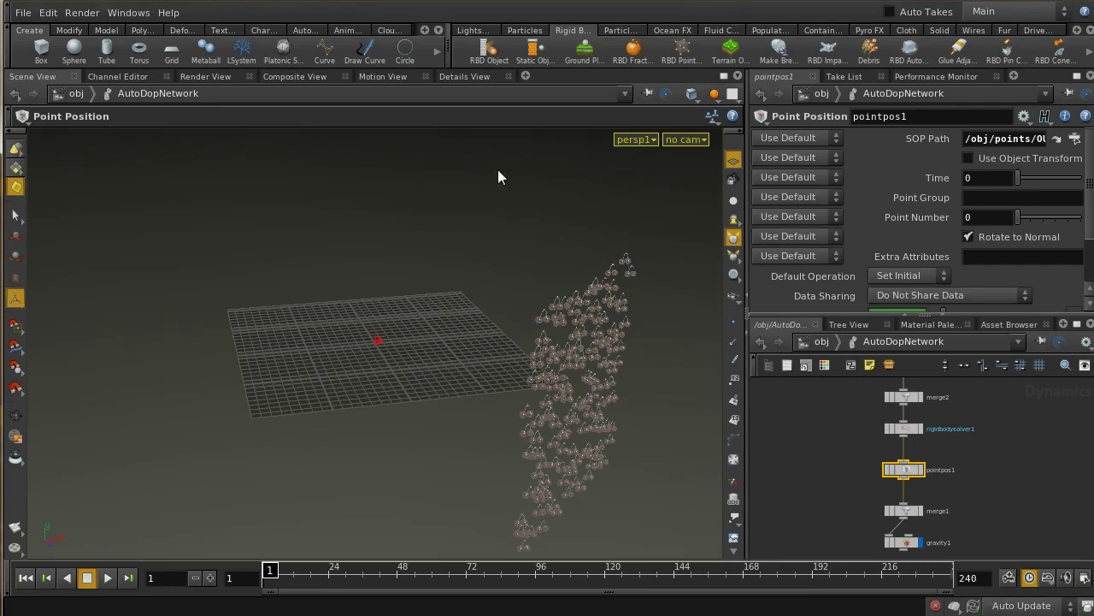
Examine the CopyInfo data of initial_points_0 and initial_points_10 in the simulation details
left_click(466, 77)
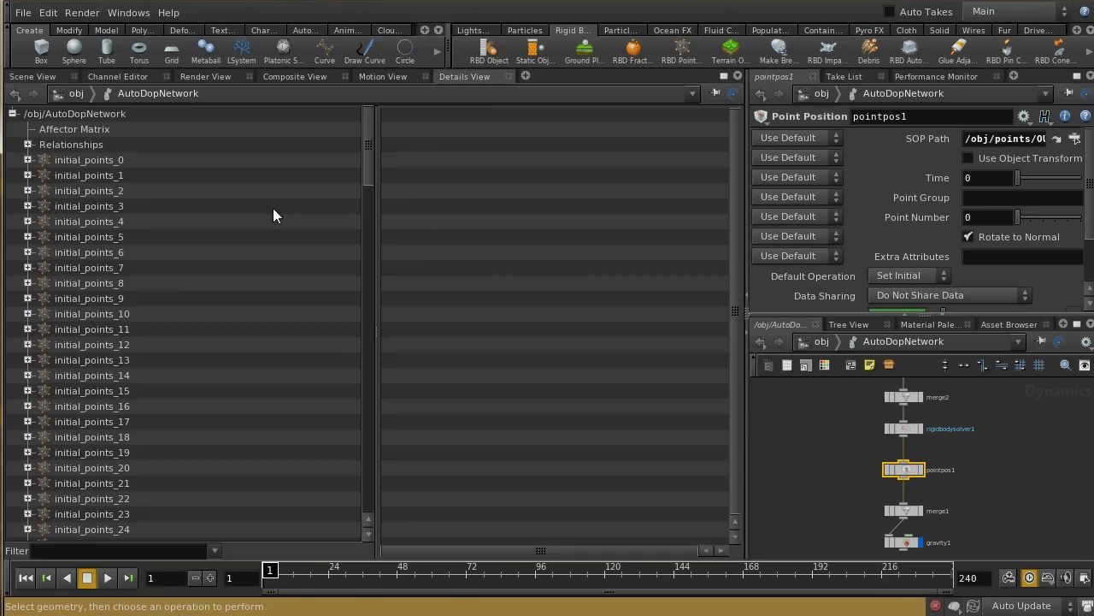
left_click(27, 160)
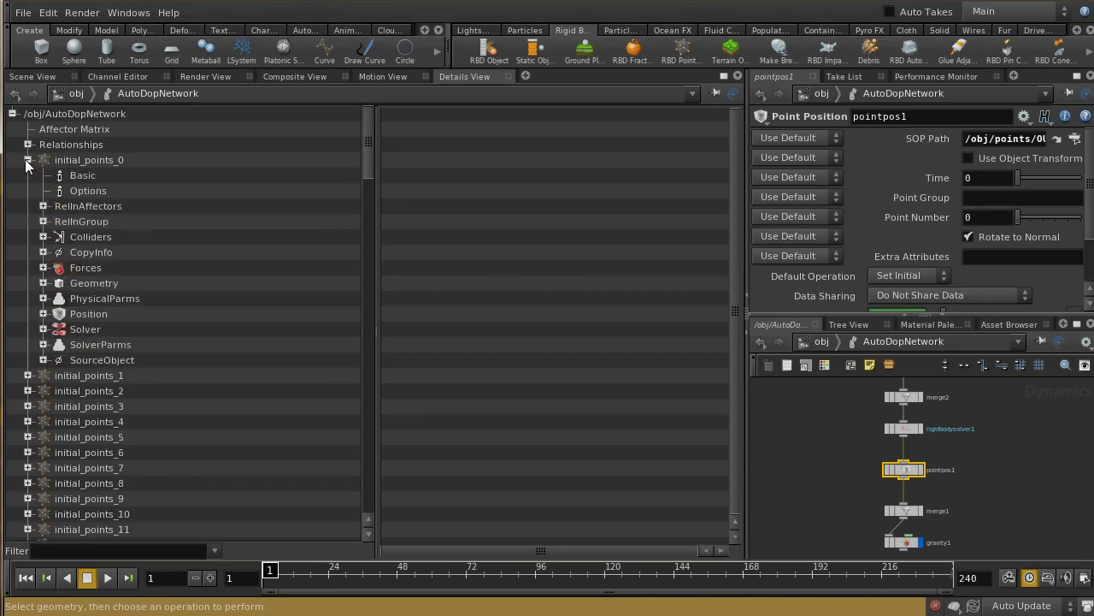
left_click(85, 255)
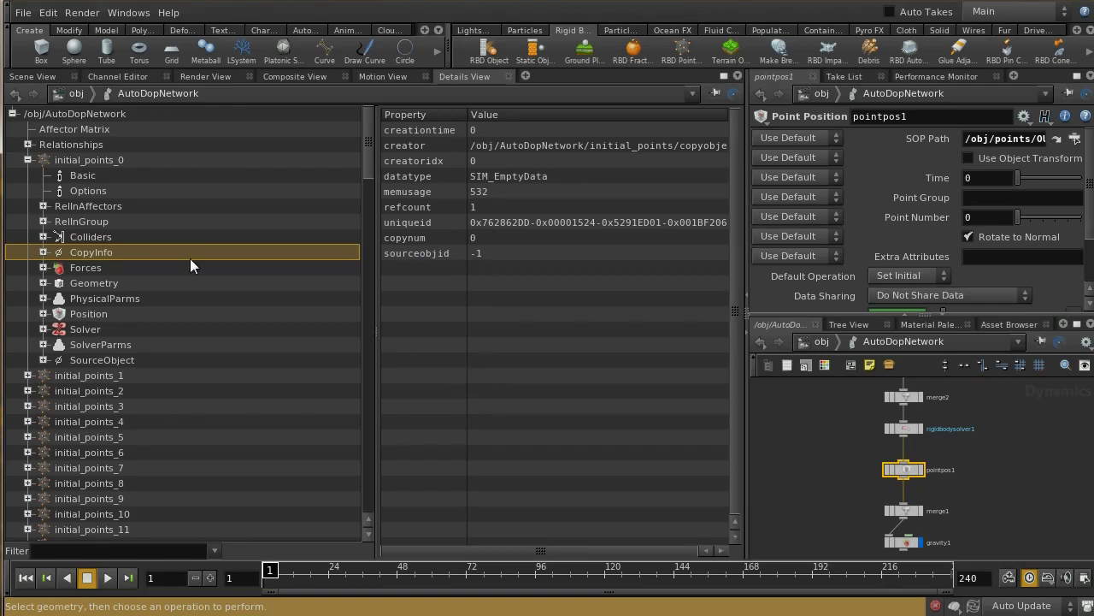
left_click(28, 161)
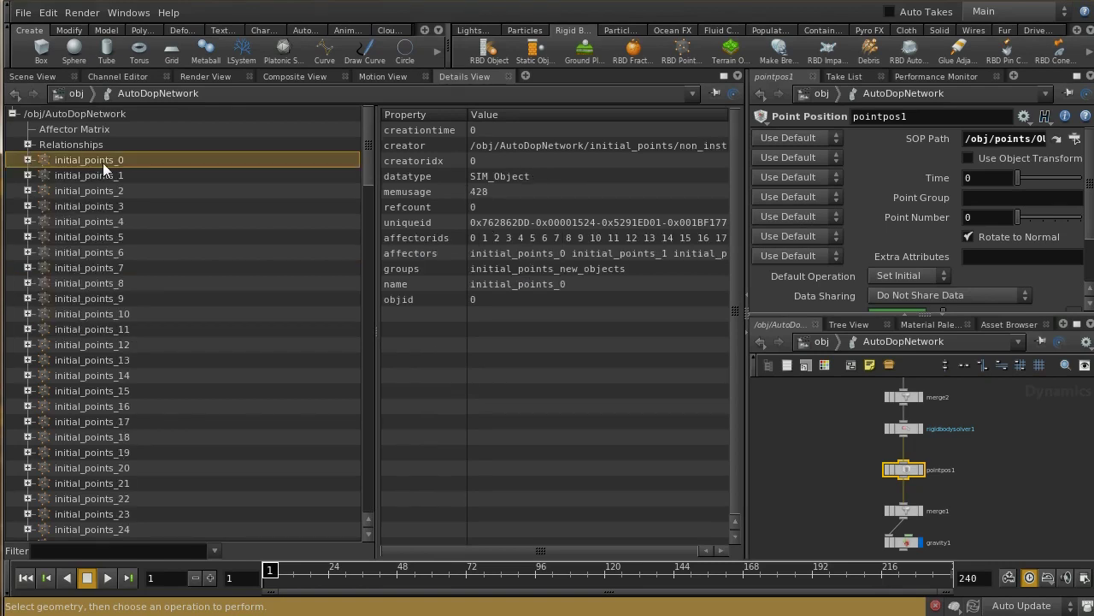
left_click(27, 314)
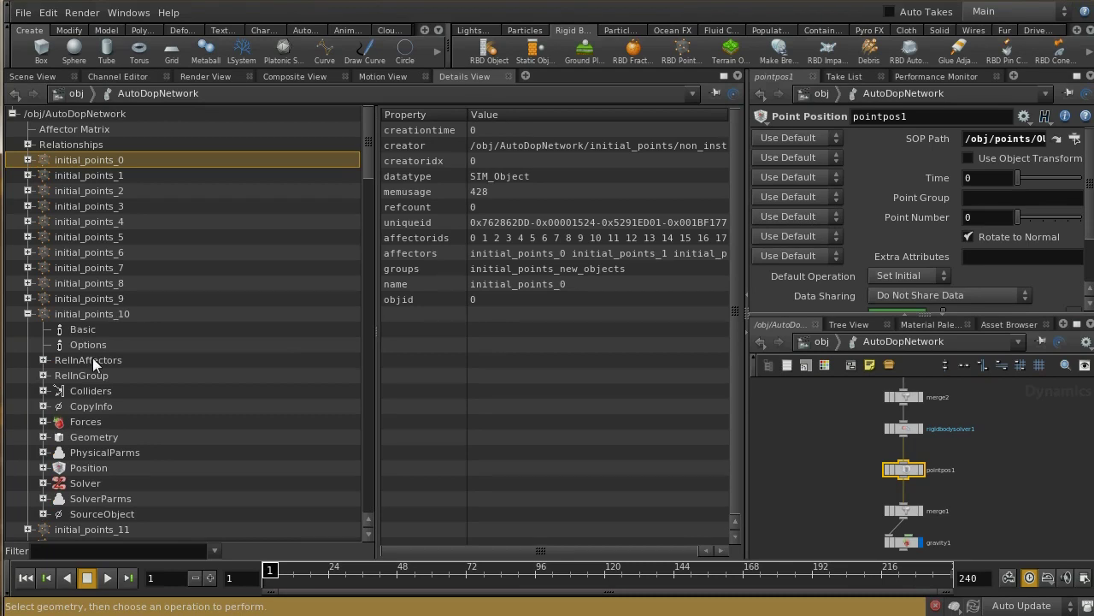
left_click(98, 406)
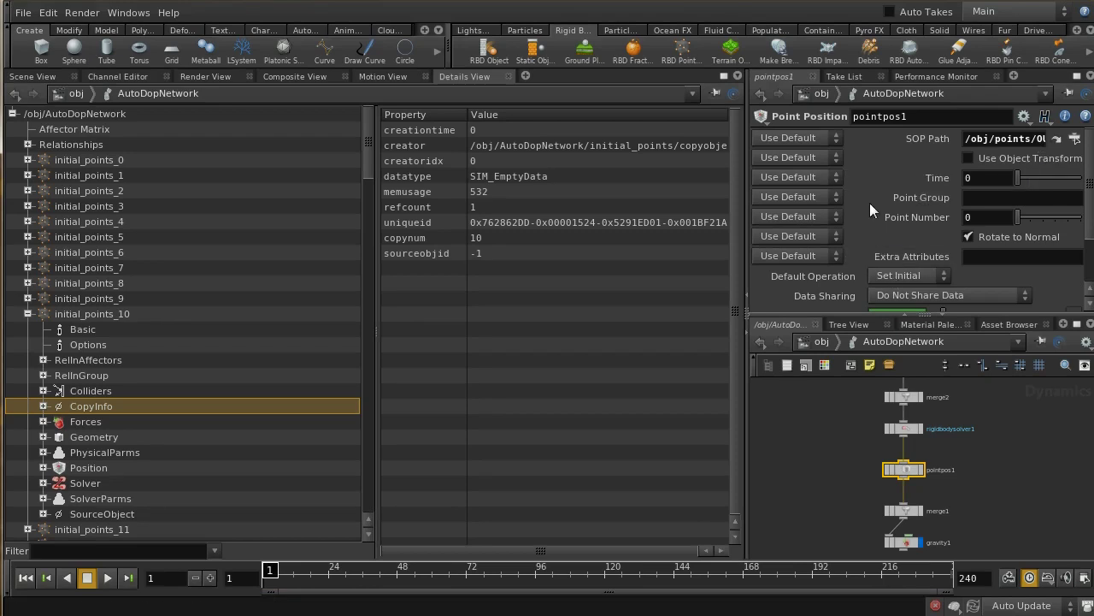
Set the Point Position node's Default Operation to Set Always and its Time to $ST
left_click(918, 277)
left_click(893, 295)
double_click(985, 181)
type("$ST")
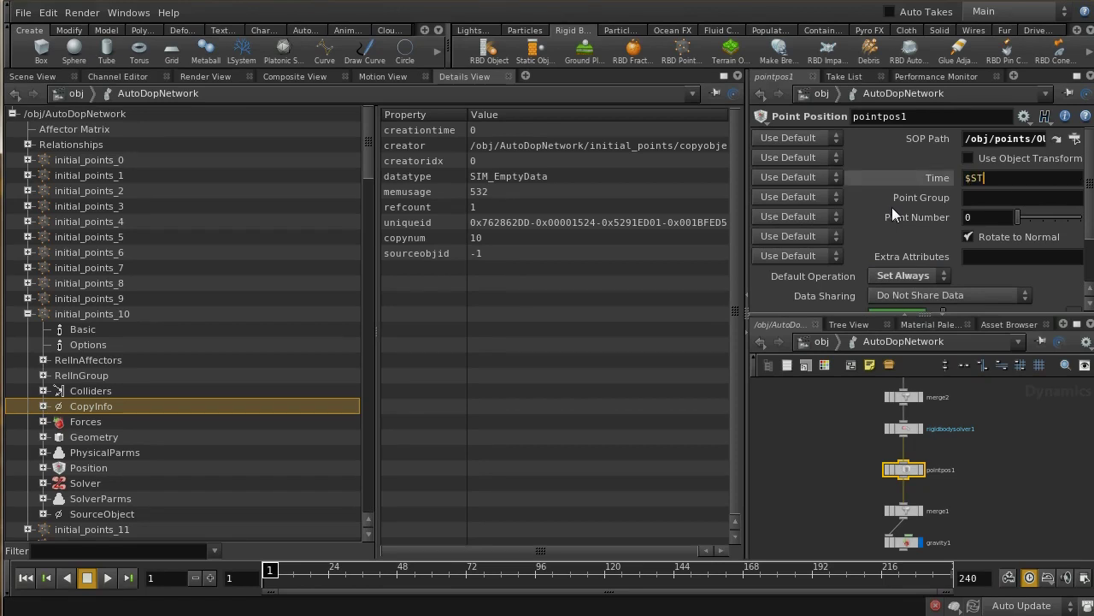
key("Return")
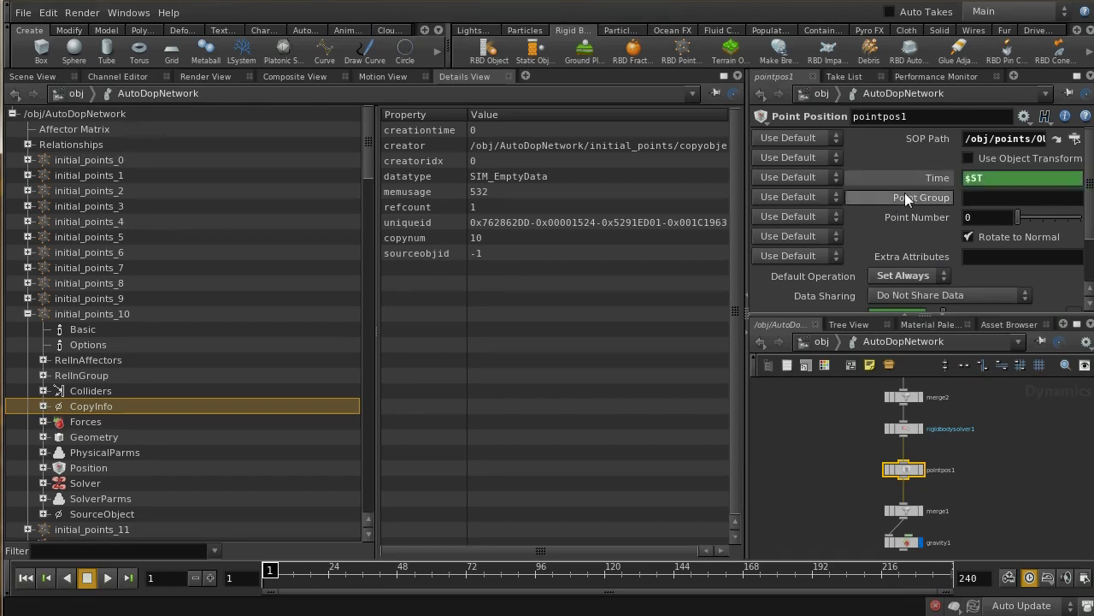
Set the Point Number of the Point Position node to the expression dopoption($DOPNET,$OBJID,"CopyInfo","copynum")
left_click(991, 197)
left_click(983, 218)
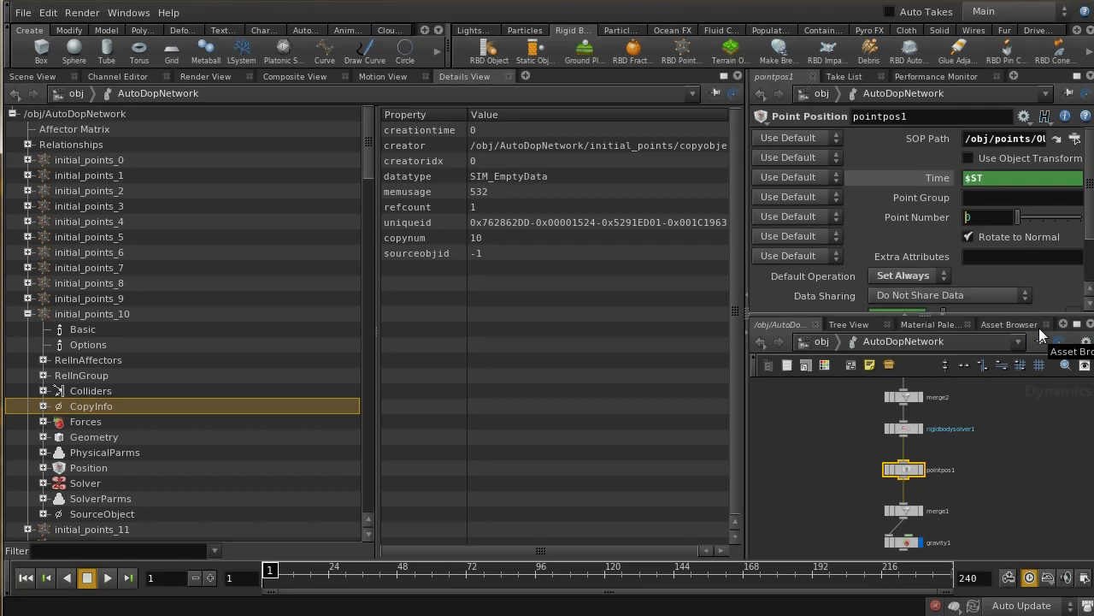
type("do")
type("po")
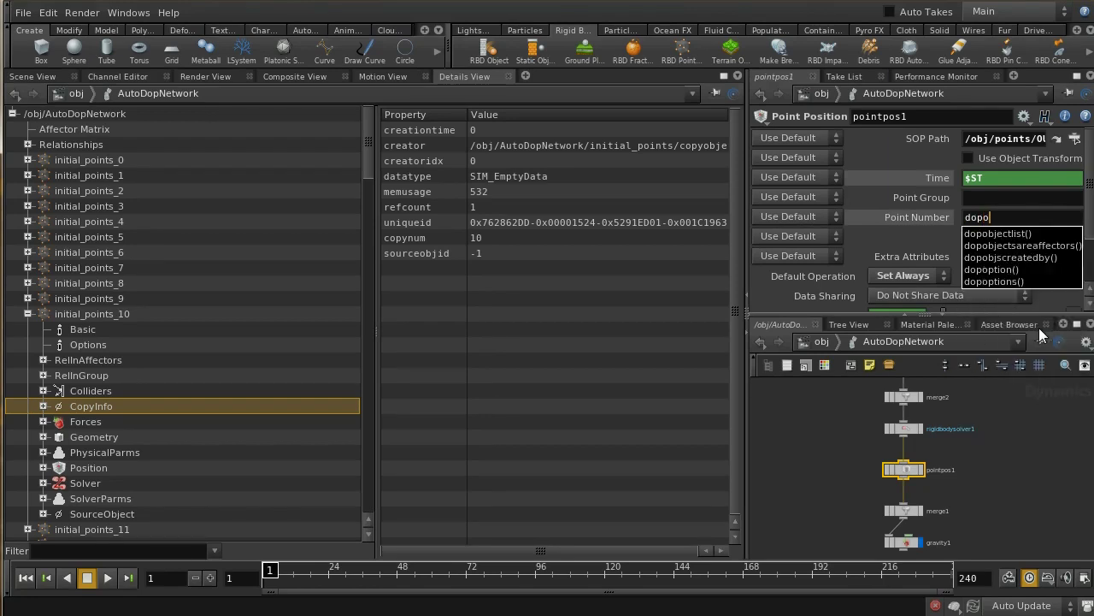
type("ption(")
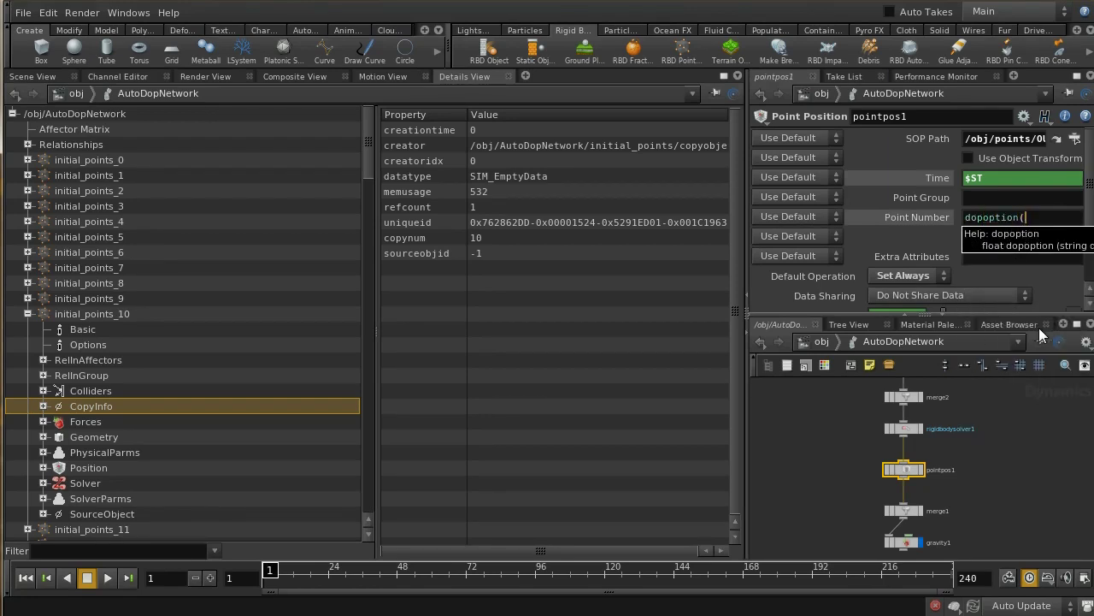
type("$DOPNET,$O")
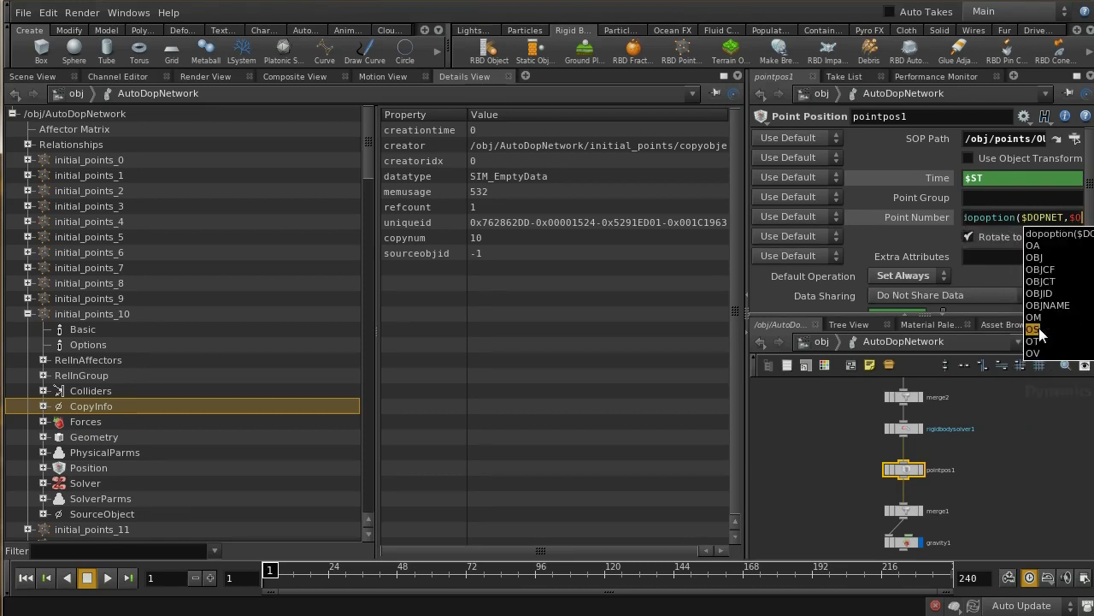
type("BJID")
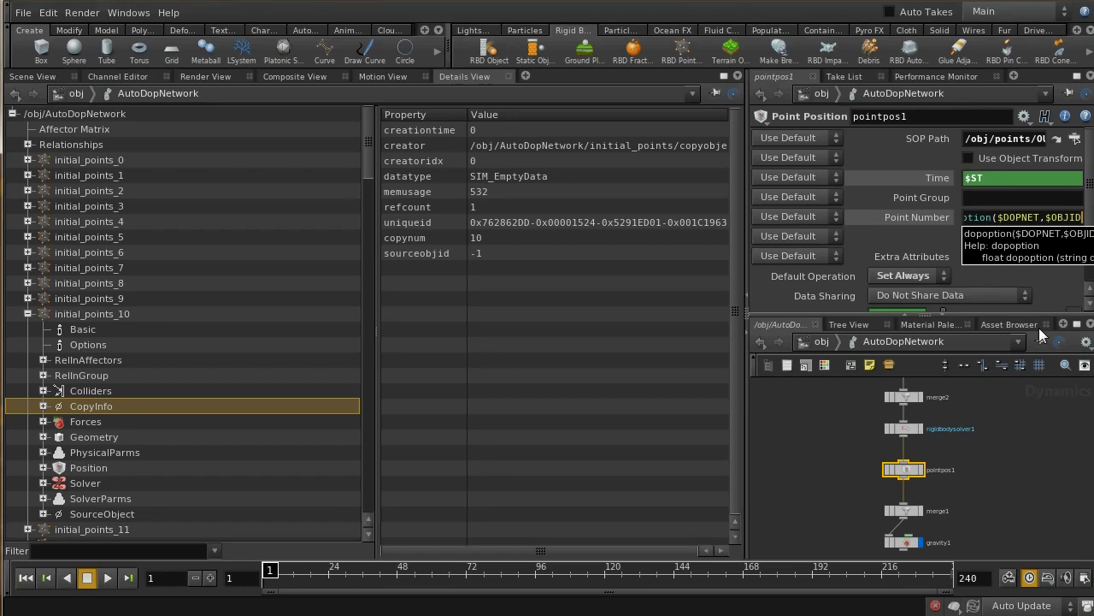
type(",\"CopyInfo\",\"")
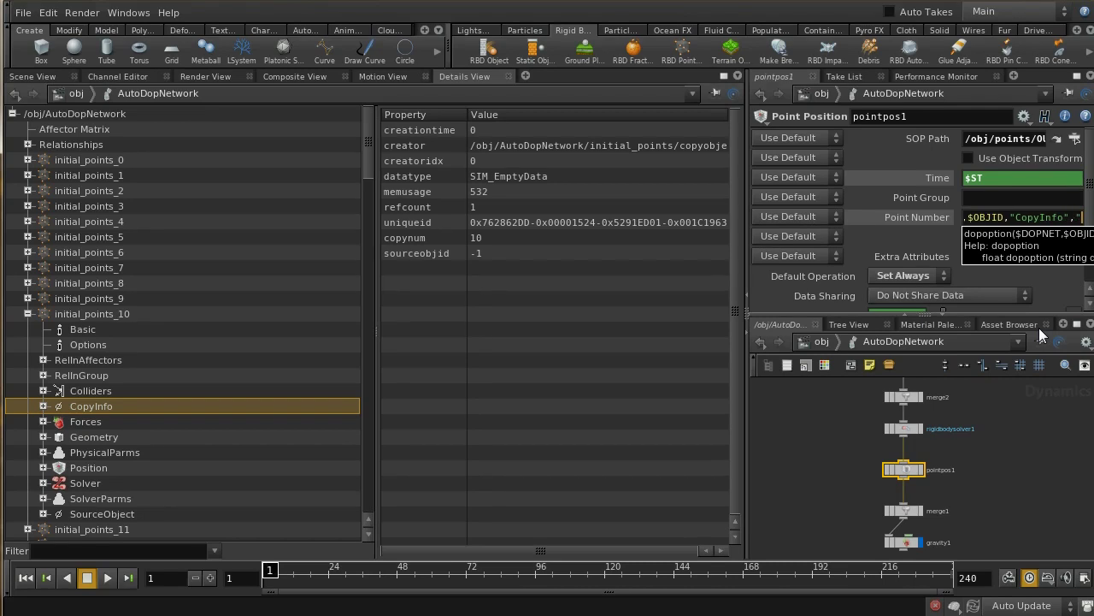
type("copynum\")")
key("Return")
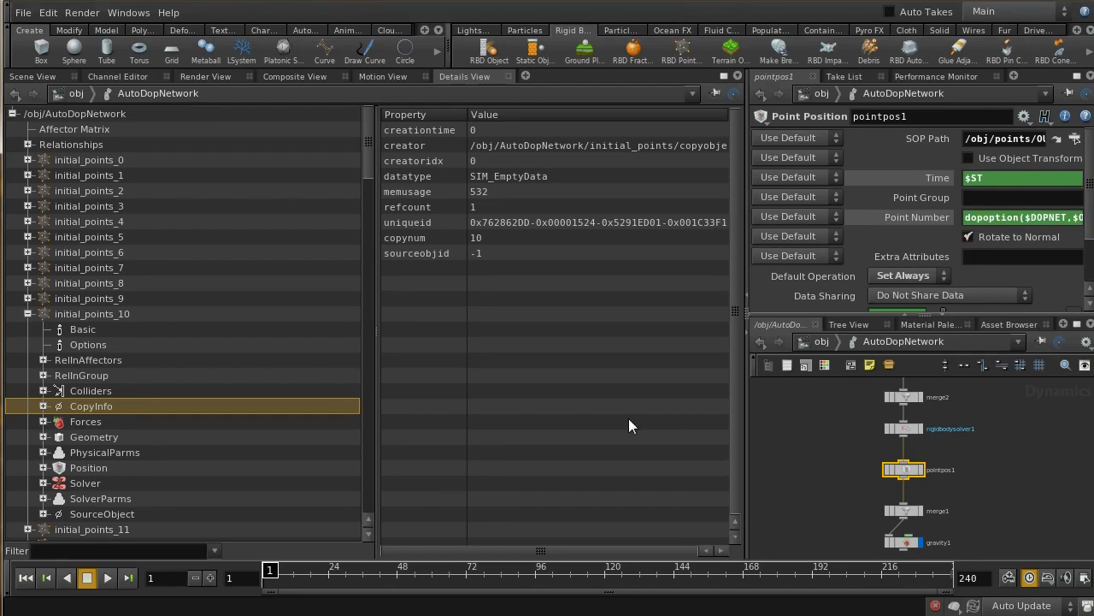
Show the cherries in the scene view and set the Point Position node's Data Name to PointPosition
left_click(50, 74)
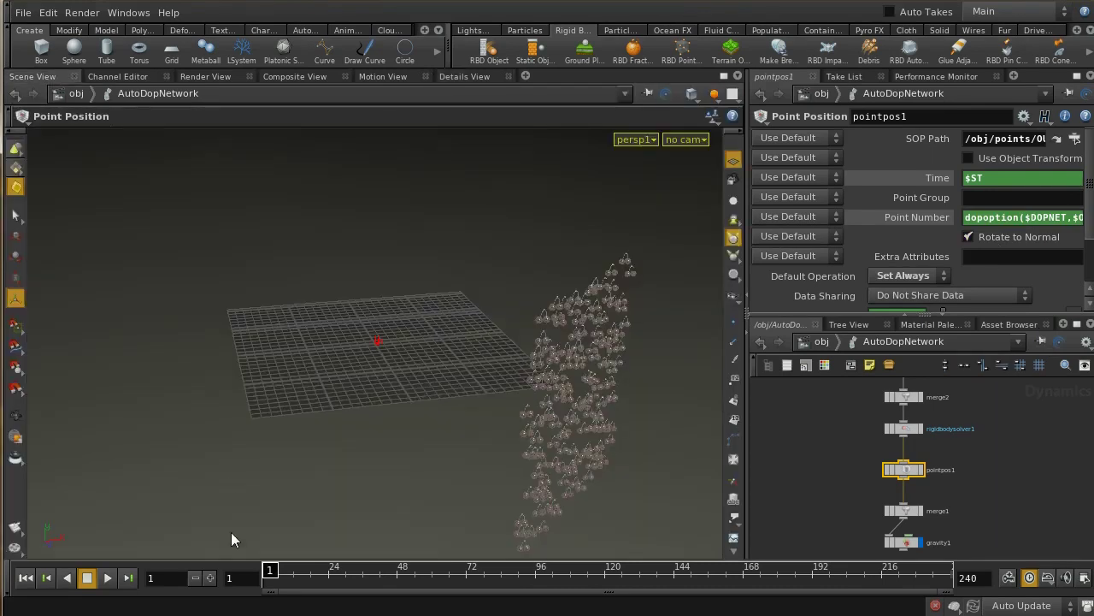
mouse_move(272, 570)
left_mouse_down()
mouse_move(402, 569)
mouse_move(266, 571)
mouse_move(398, 578)
mouse_move(268, 589)
left_mouse_up()
scroll(1057, 213, "down", 1)
scroll(1078, 257, "down", 2)
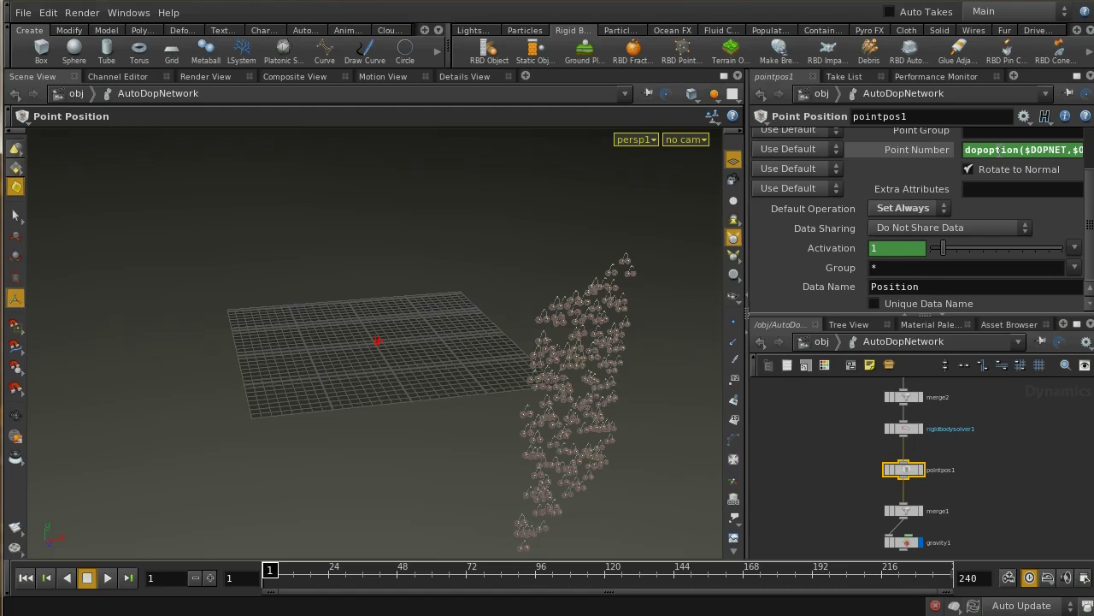
left_click(874, 288)
type("Point")
key("Return")
Advance the simulation frame by frame to frame 15 to check how the cherries move
left_click(209, 577)
left_click(210, 578)
left_click(209, 578)
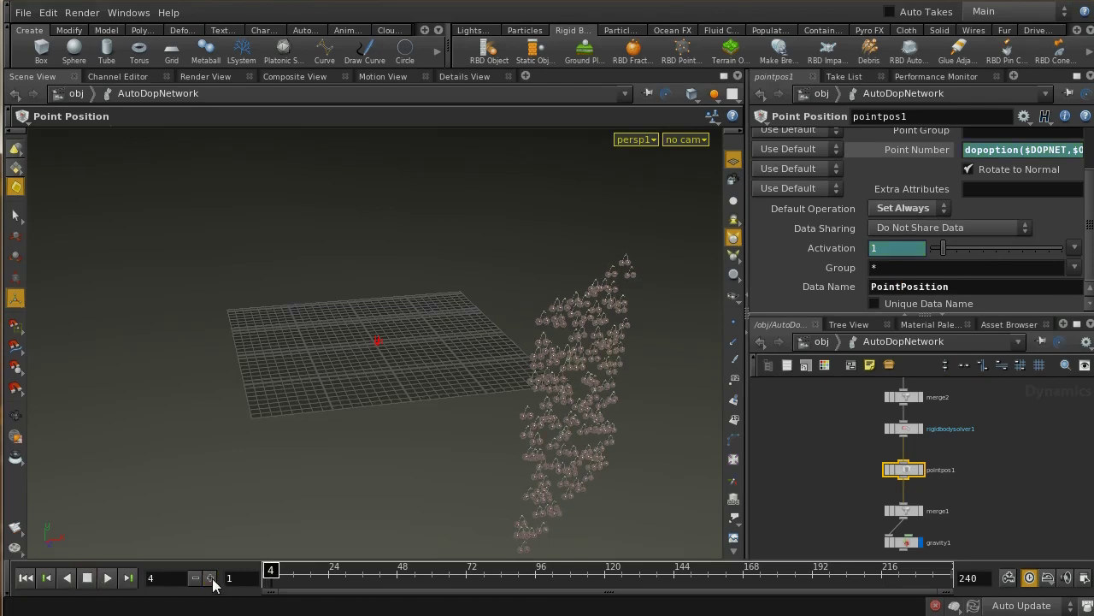
double_click(209, 578)
left_click(210, 578)
double_click(209, 578)
left_click(209, 577)
double_click(210, 578)
double_click(209, 578)
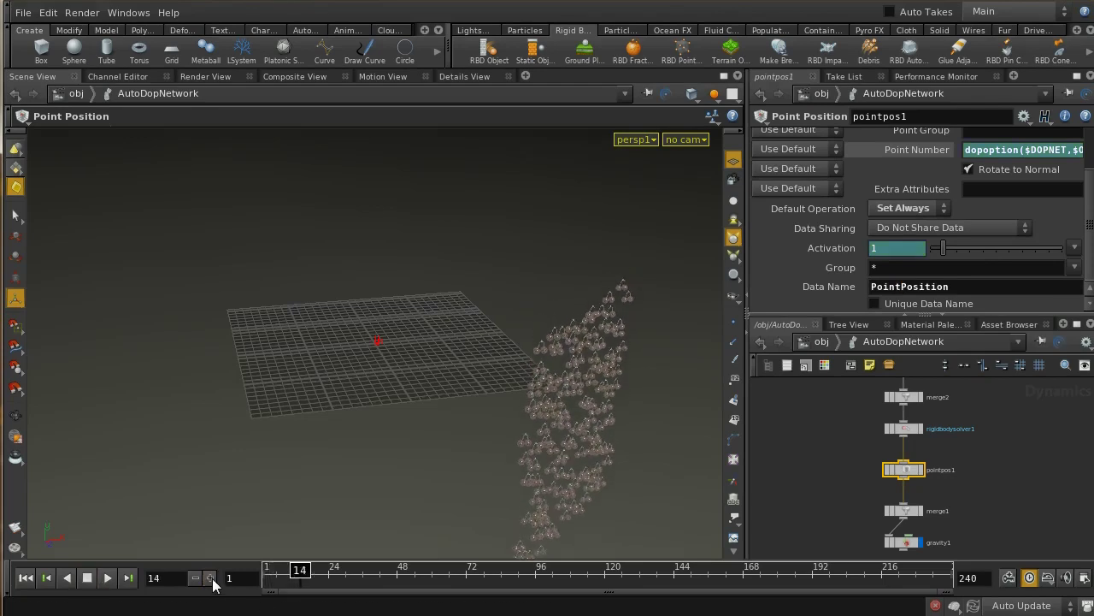
left_click(209, 578)
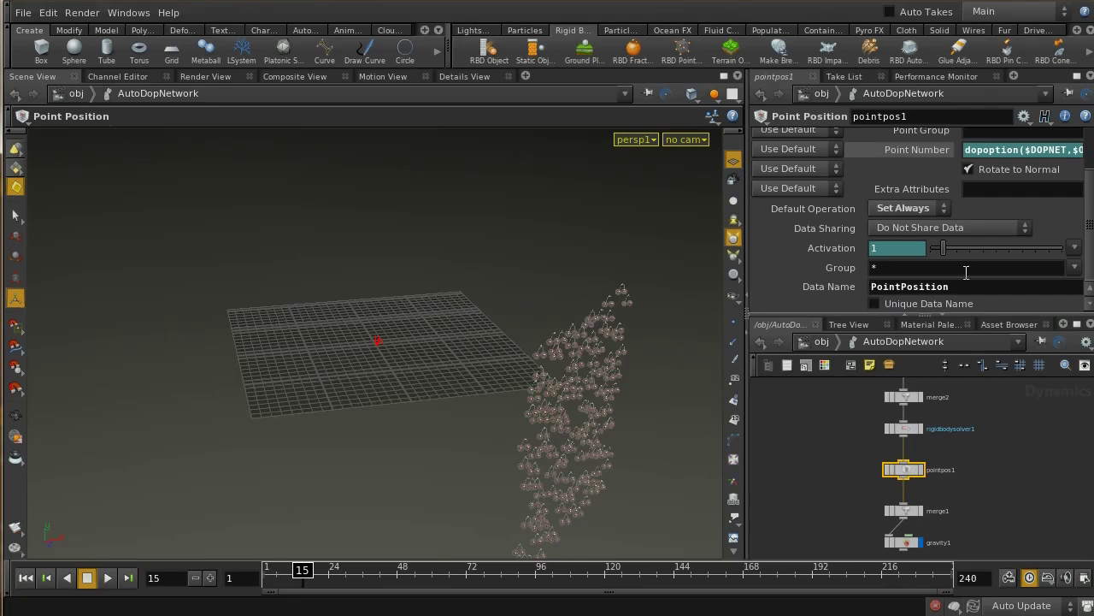
Examine the PointPosition data of initial_points_10 in the simulation details while advancing to frame 24
left_click(453, 75)
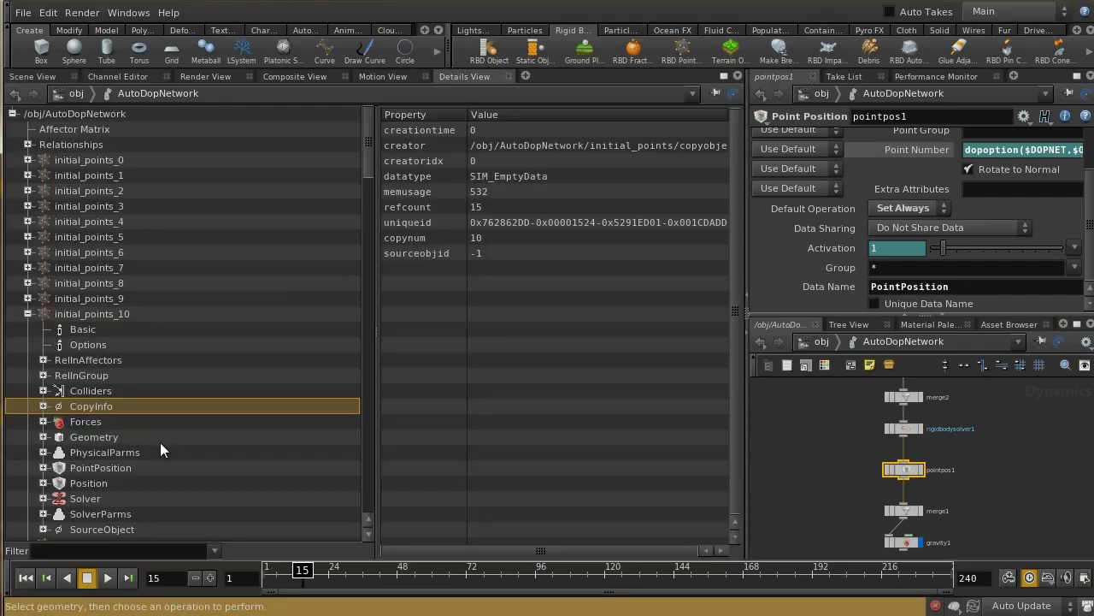
left_click(129, 468)
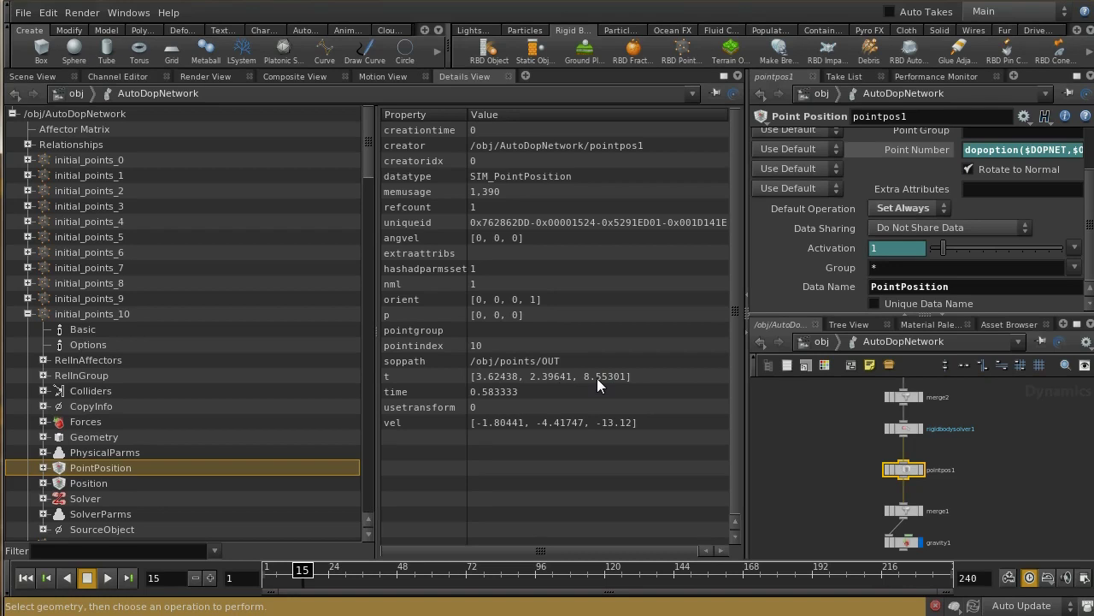
left_click(209, 578)
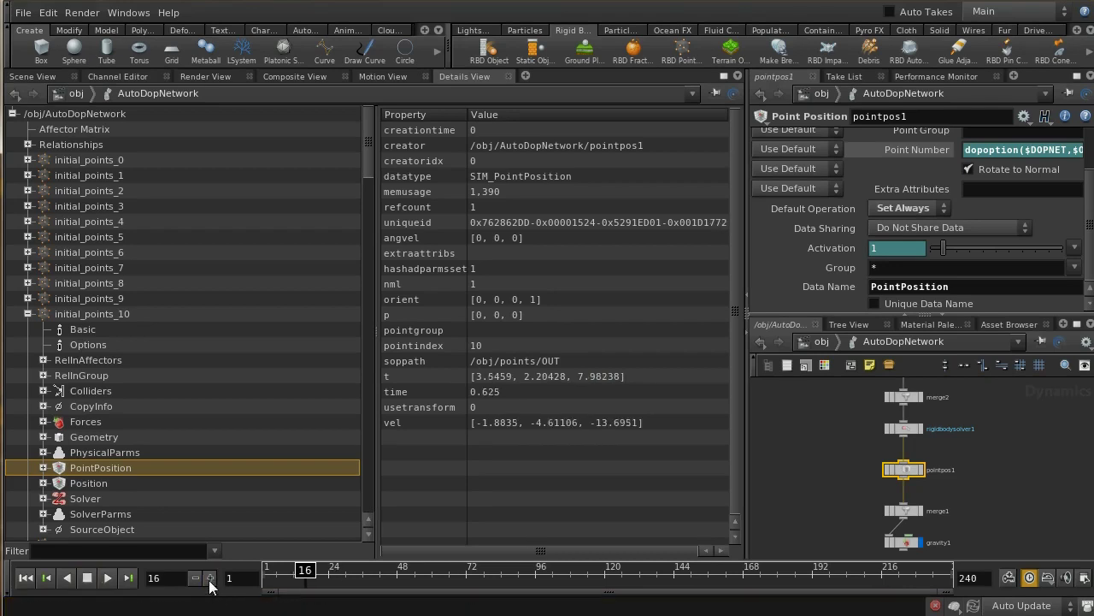
left_click(210, 578)
left_click(210, 578)
left_click(210, 578)
left_click(209, 578)
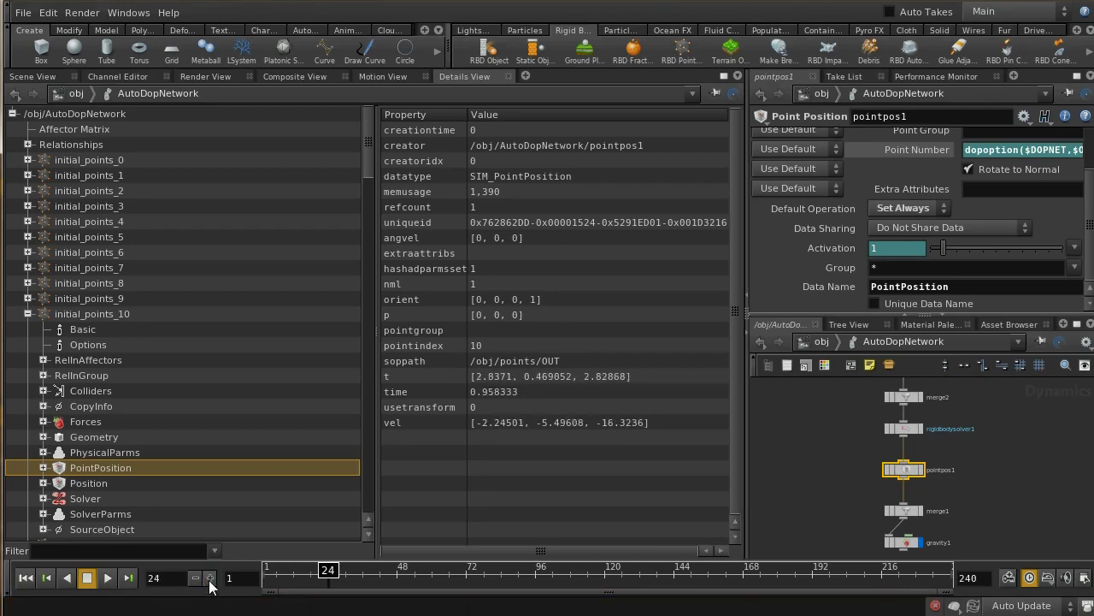
Add an Apply Relationship node below gravity1 and connect gravity1's output to its first input
middle_click_drag(1024, 479, 998, 435)
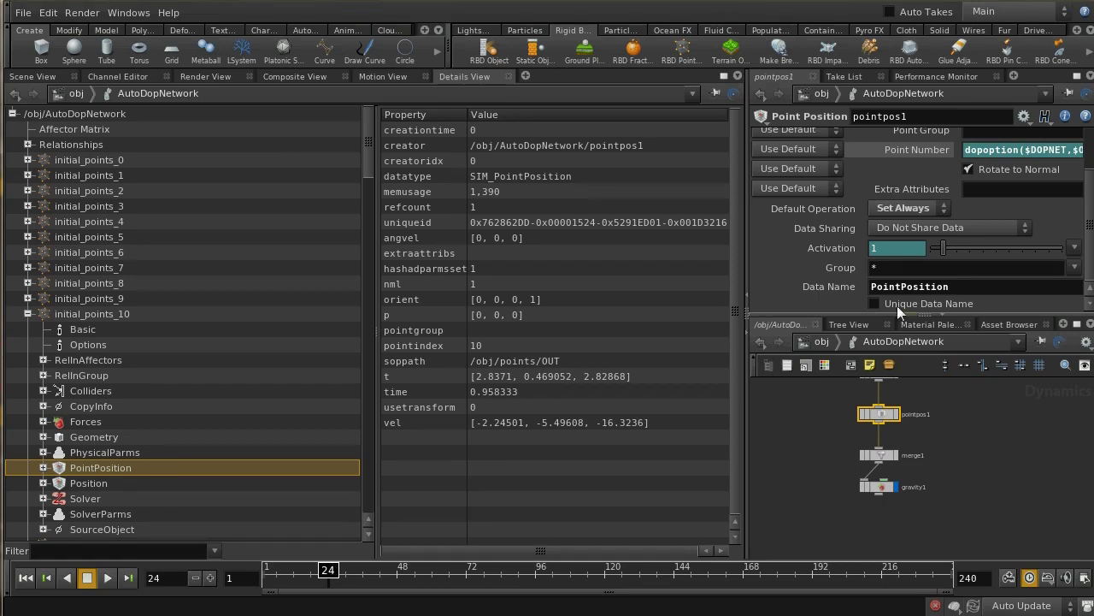
left_click(1085, 53)
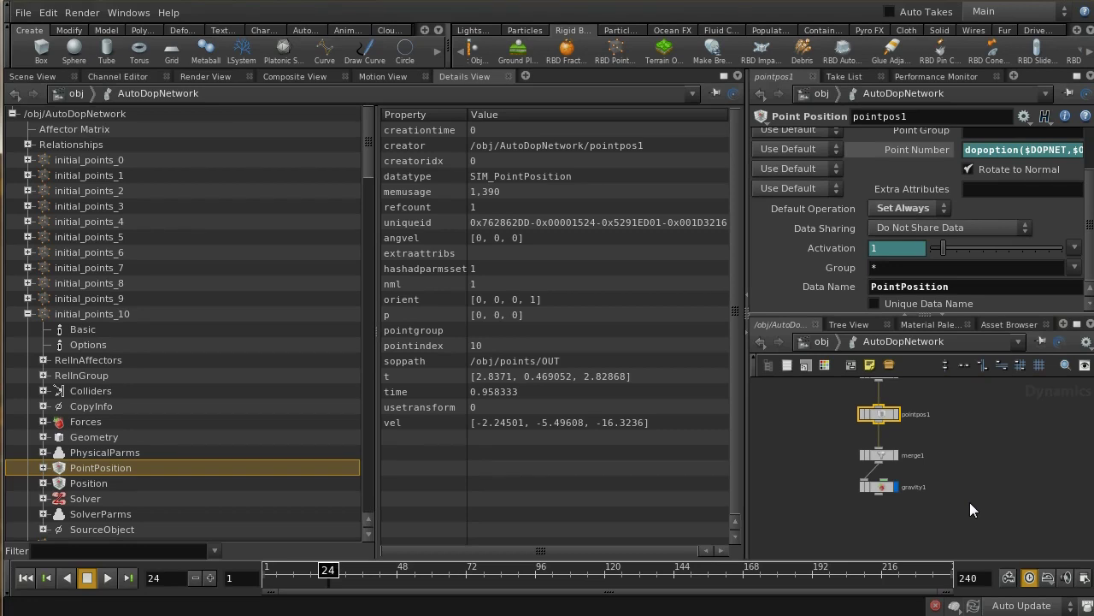
middle_click_drag(975, 495, 952, 463)
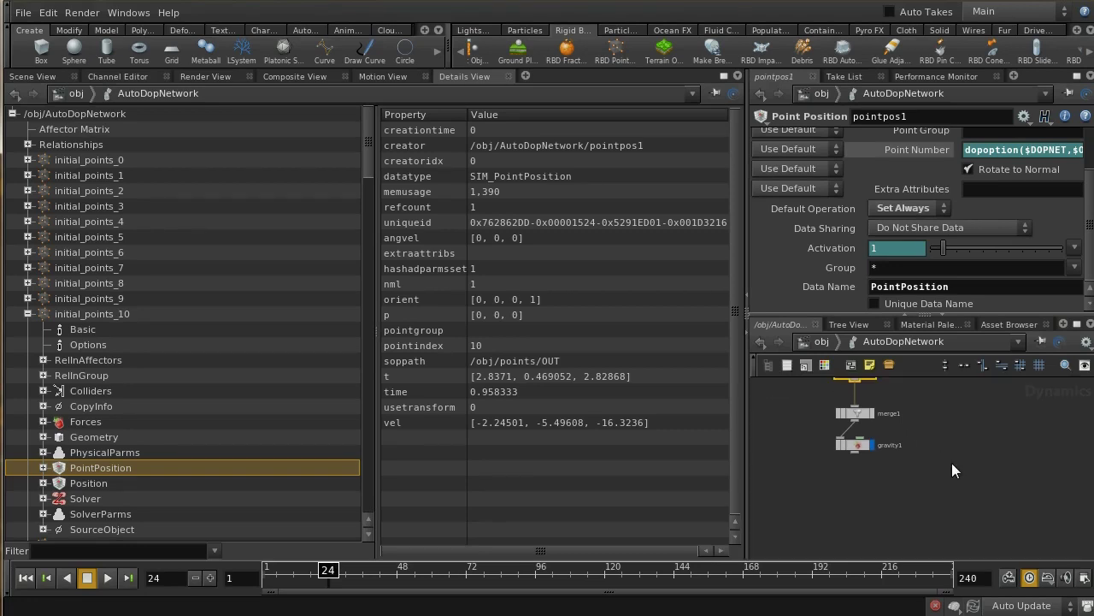
key("Tab")
type("Apply")
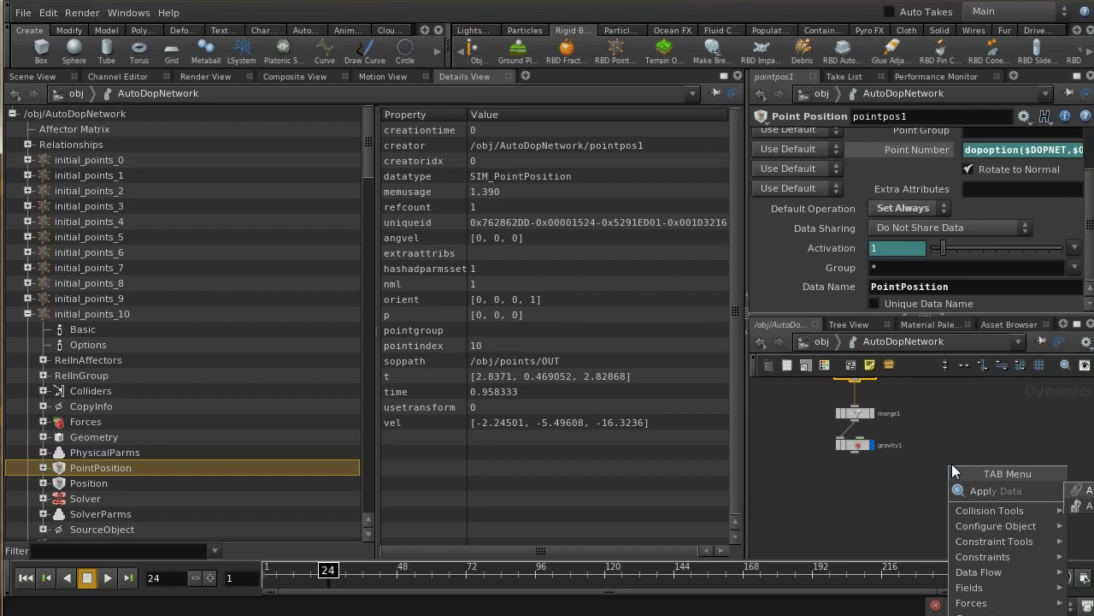
left_click(1081, 505)
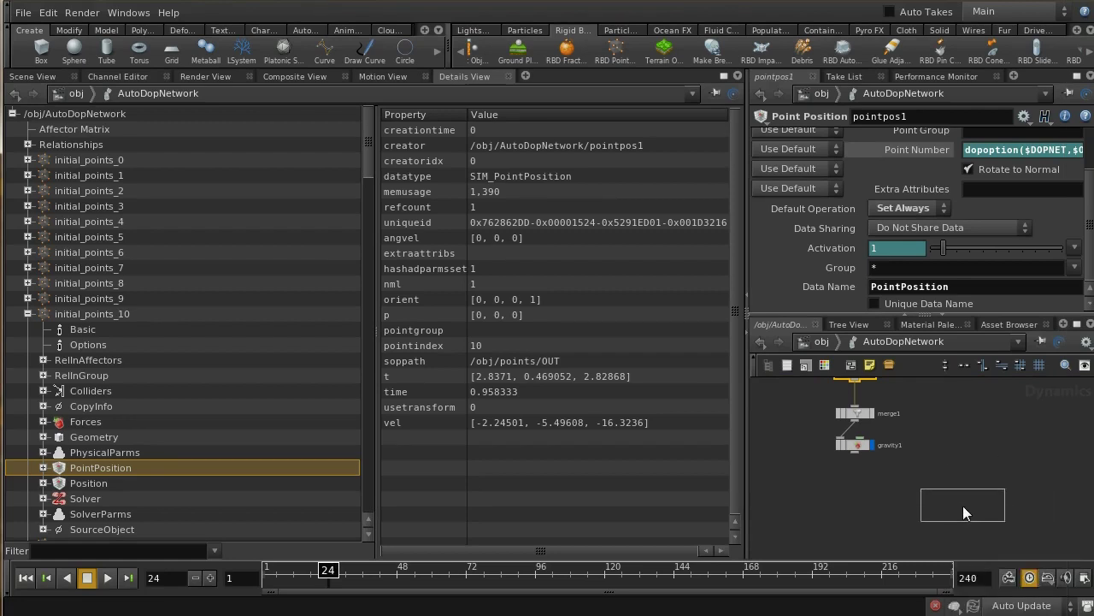
left_click(930, 505)
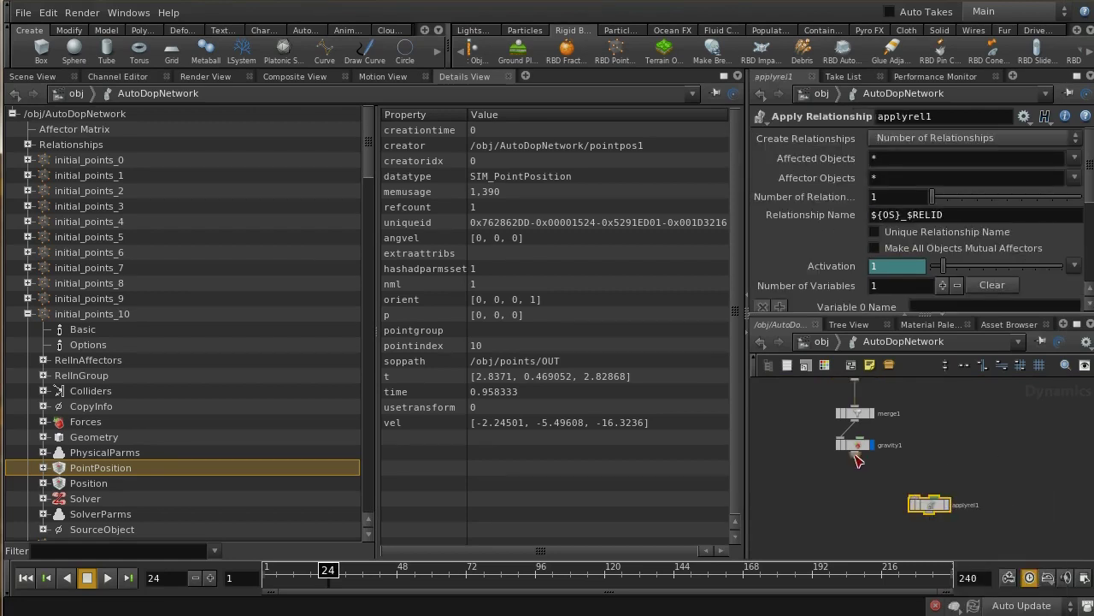
left_click(915, 501)
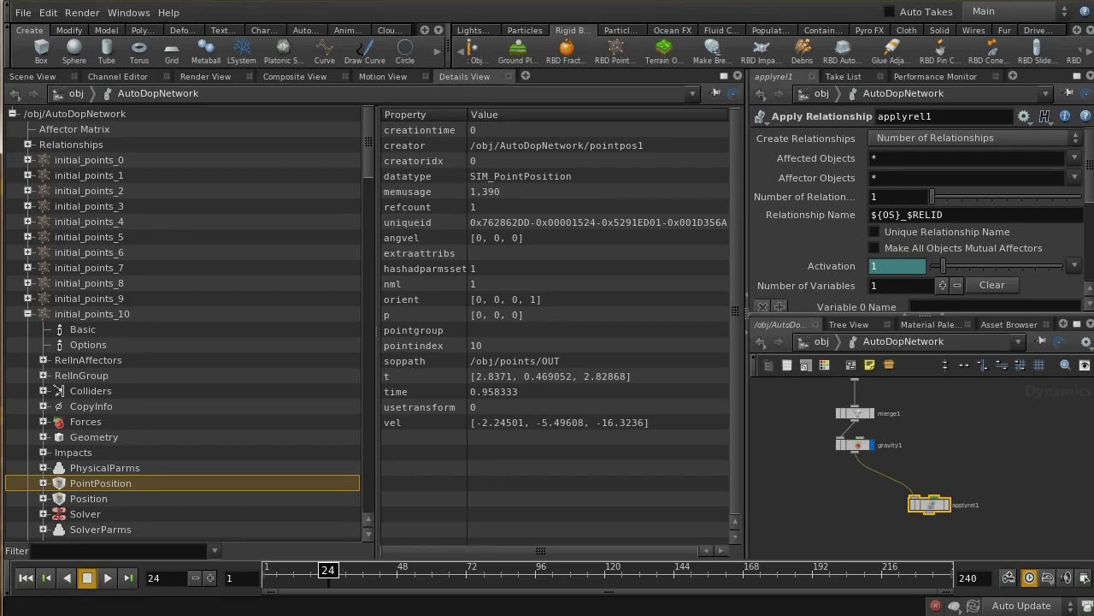
Return to frame 1 and set the Apply Relationship node's Create Relationships option to Number of Relationships Per Affected Object
left_click(26, 577)
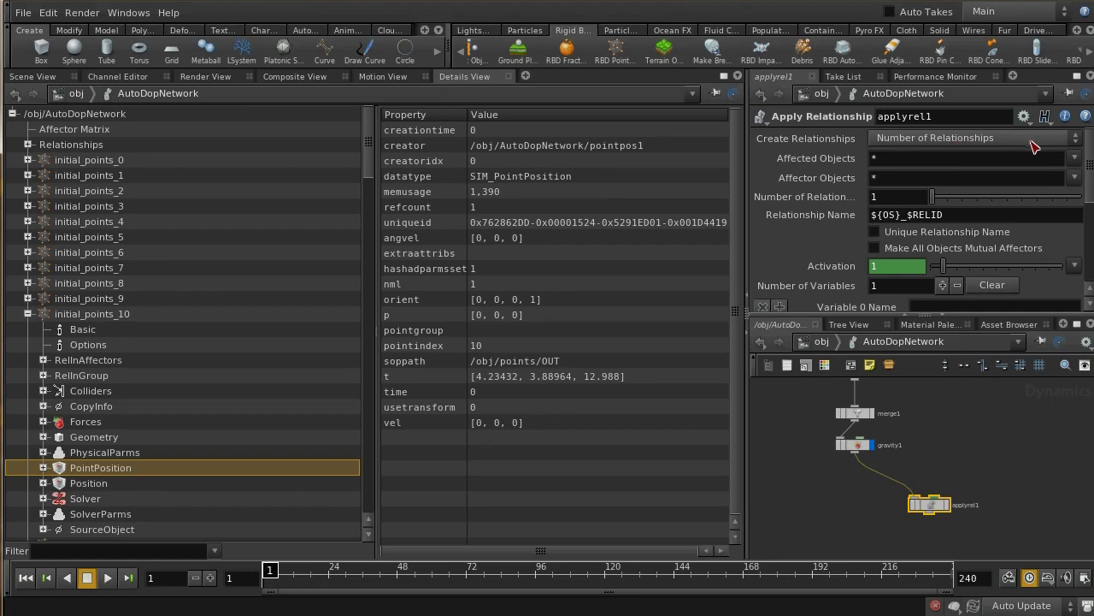
left_click(1075, 142)
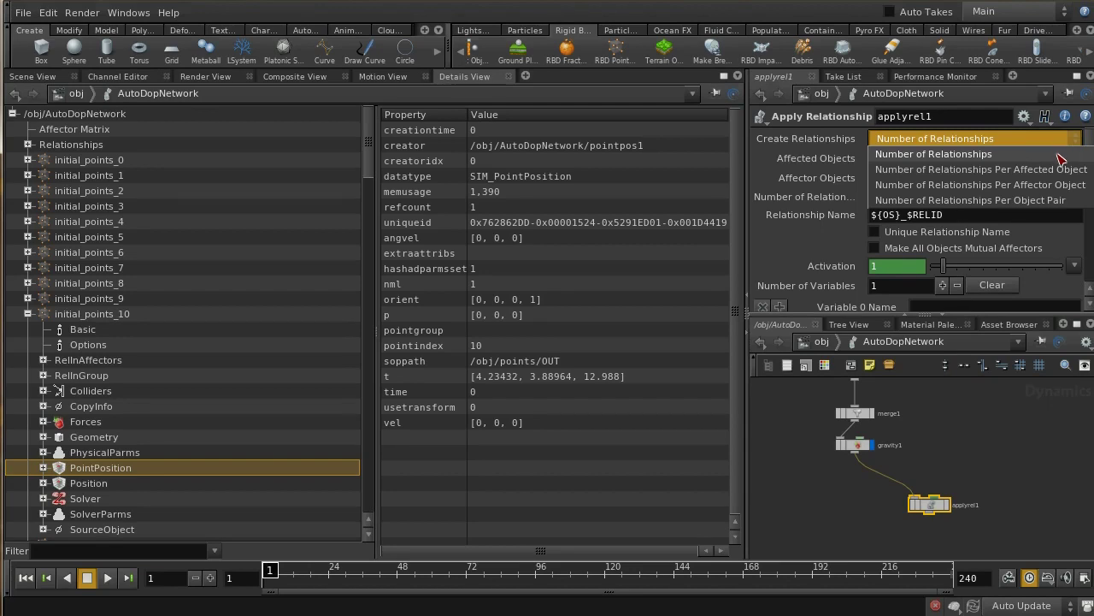
left_click(1062, 169)
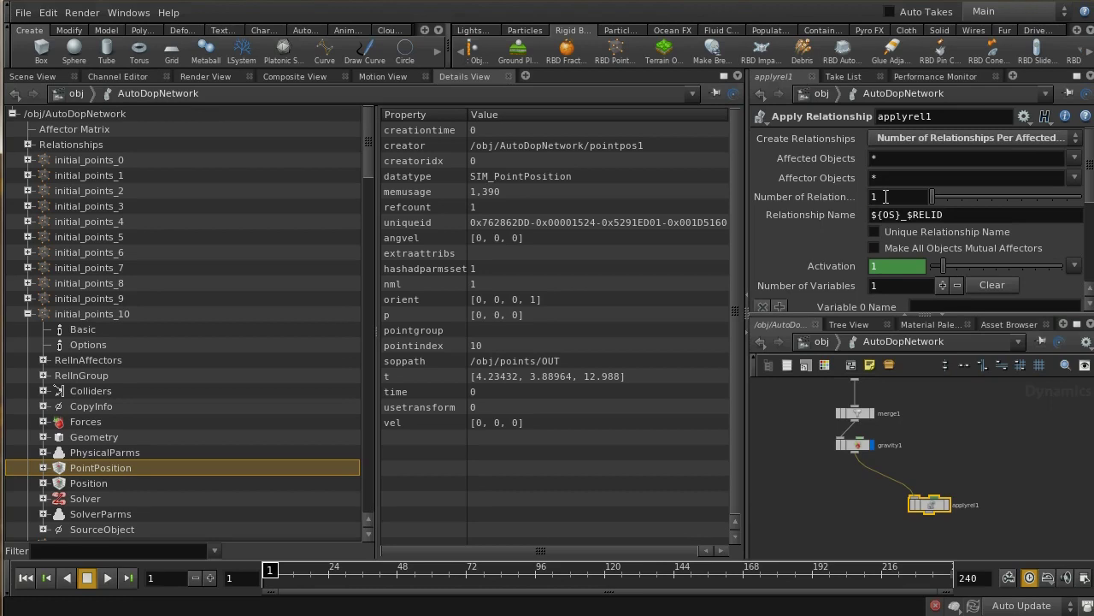
Add a Constraint node above applyrel1 and connect its output to applyrel1's second input
left_click(1000, 464)
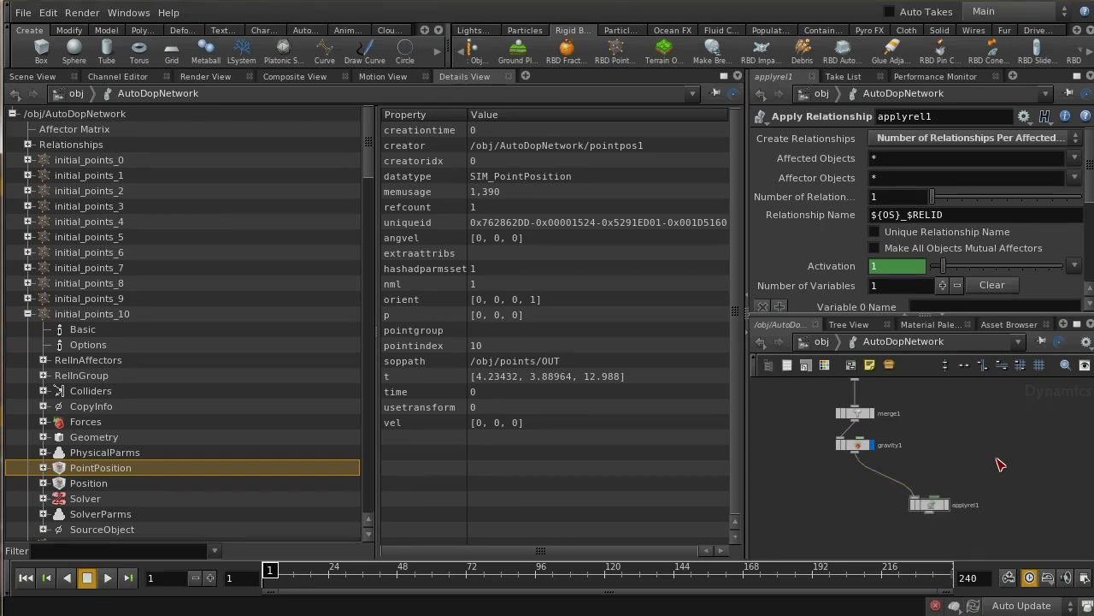
key("Tab")
type("C")
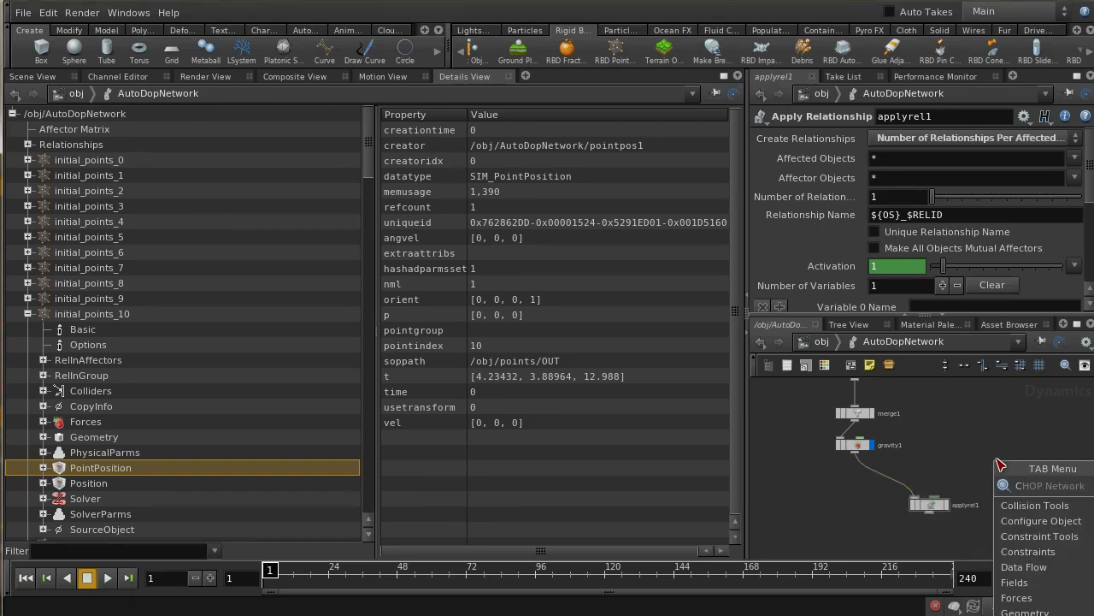
type("ons")
key("Return")
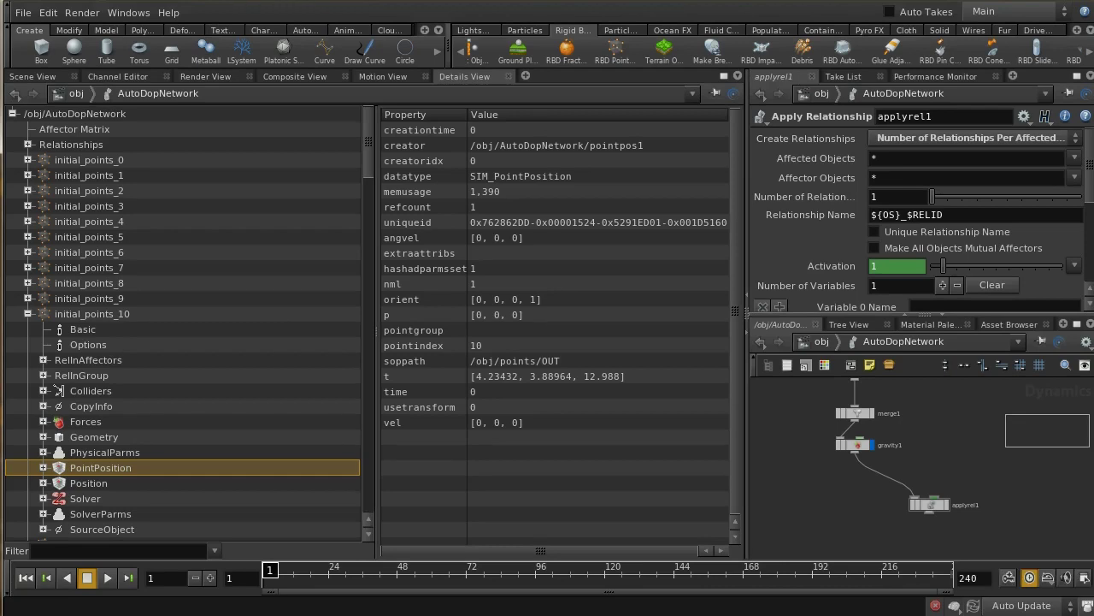
left_click(968, 472)
left_click_drag(961, 472, 933, 499)
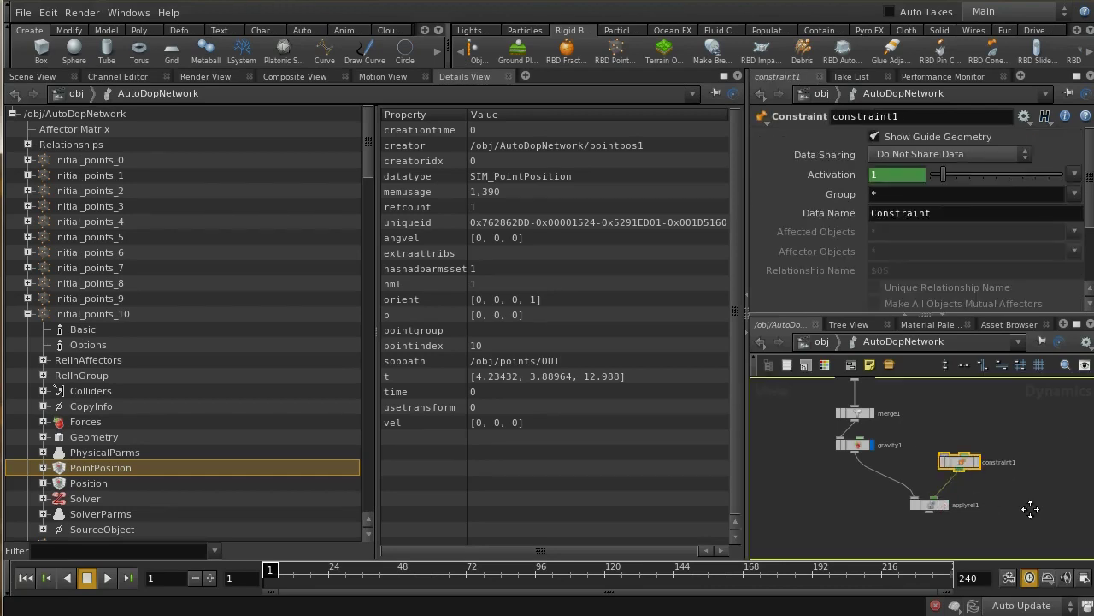
right_click_drag(1026, 507, 1021, 471)
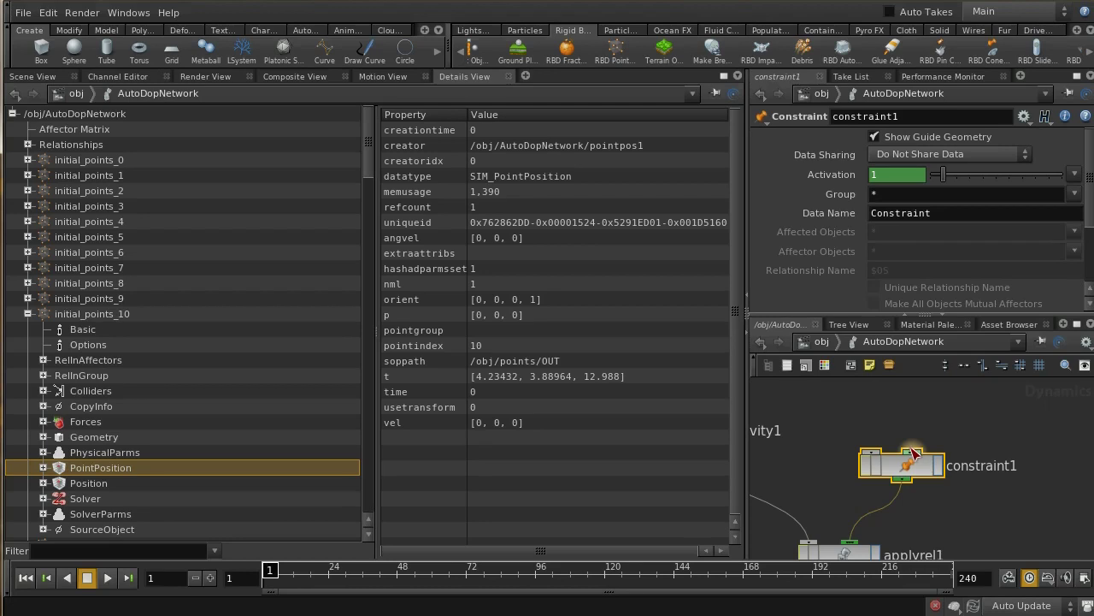
middle_click_drag(917, 432, 923, 478)
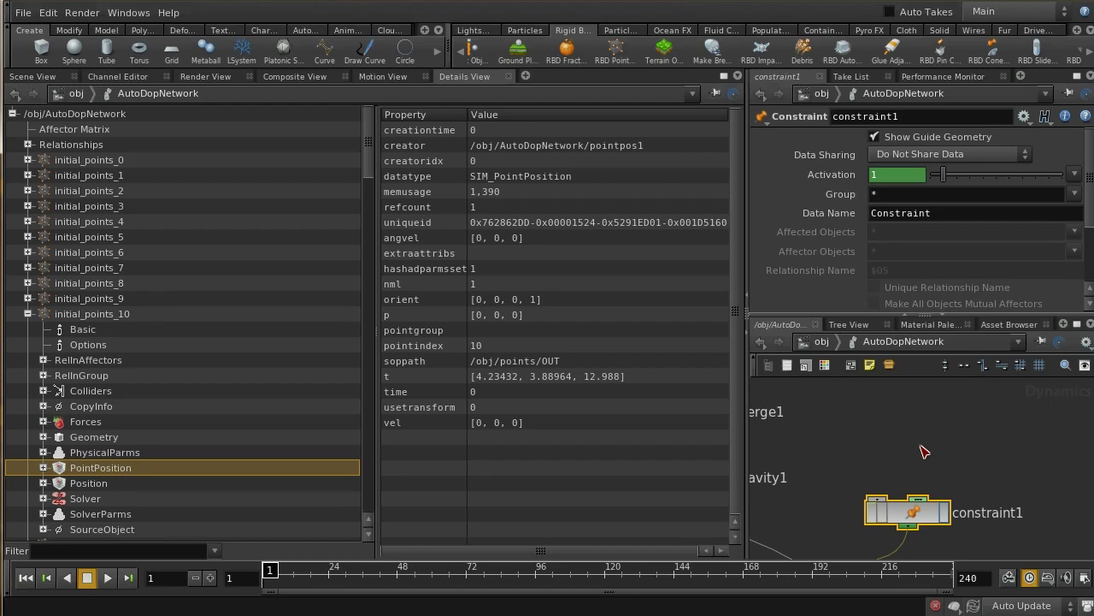
middle_click_drag(915, 442, 924, 459)
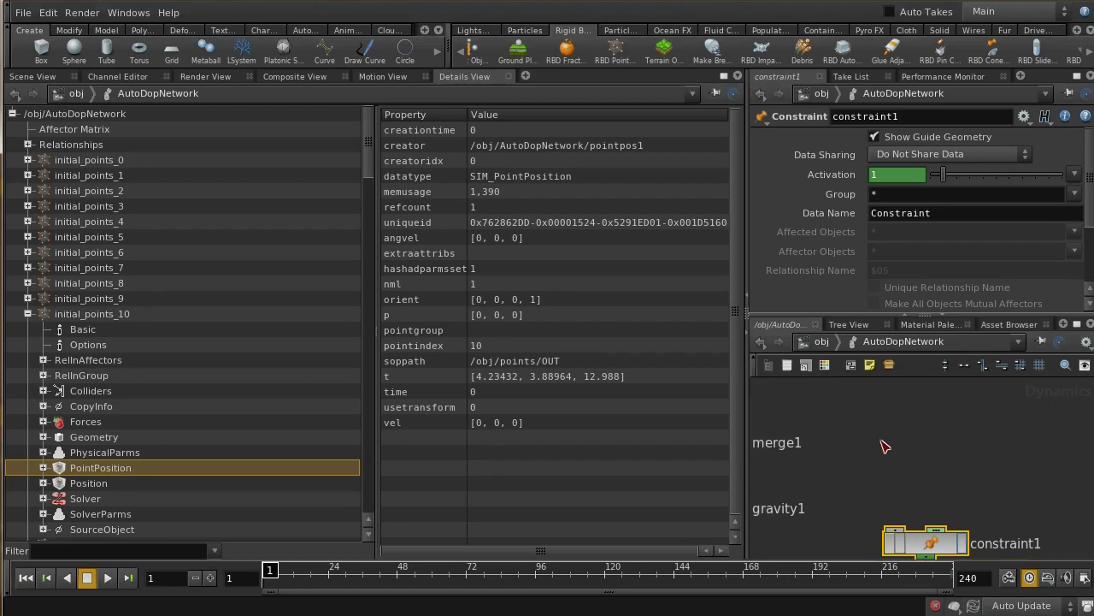
Add a Spring Constraint Relationship node above constraint1 and connect its output to constraint1's second input
key("Tab")
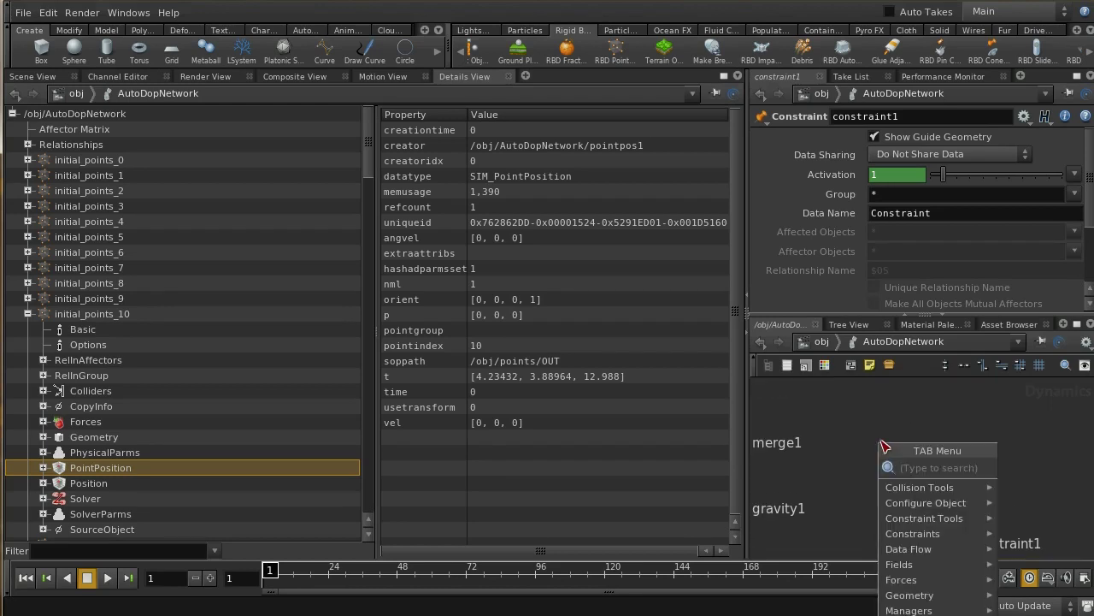
type("Spr")
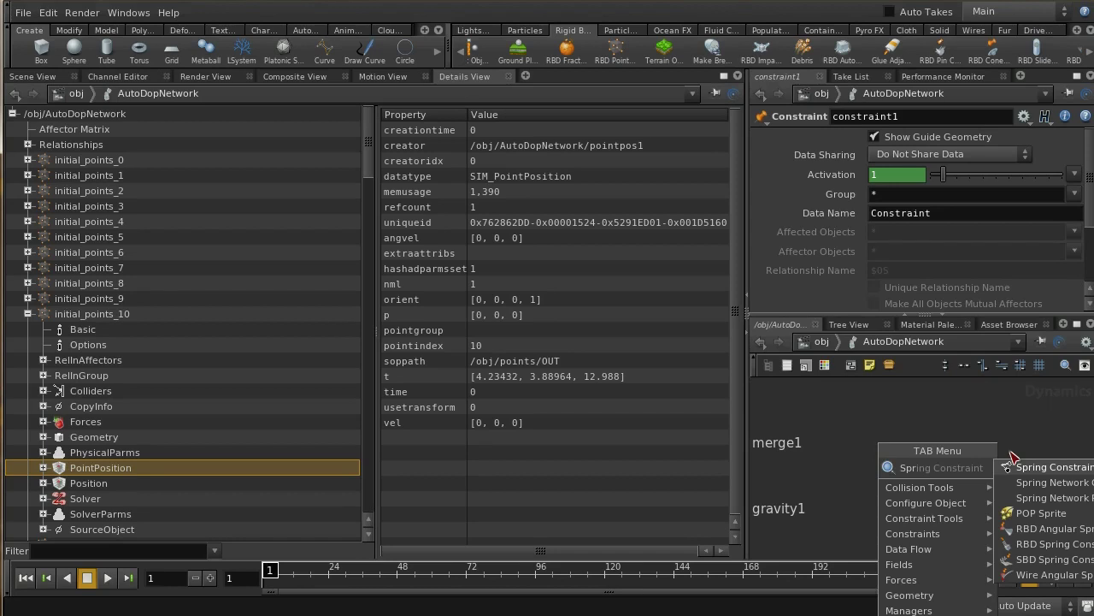
left_click(1024, 468)
left_click(894, 444)
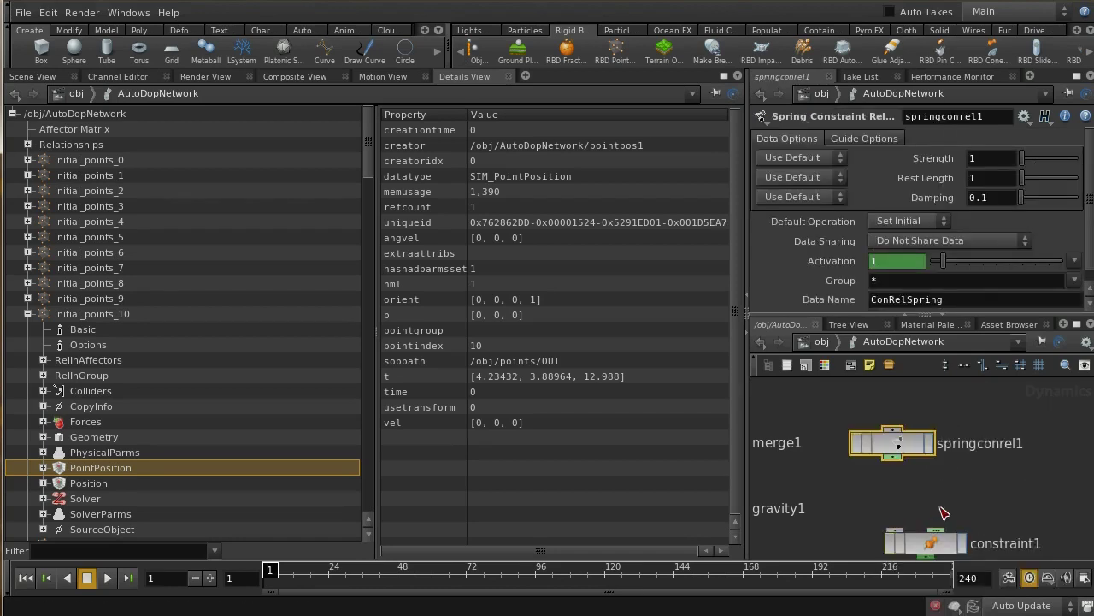
left_click_drag(893, 458, 936, 530)
left_click(897, 447)
left_click_drag(898, 446, 836, 416)
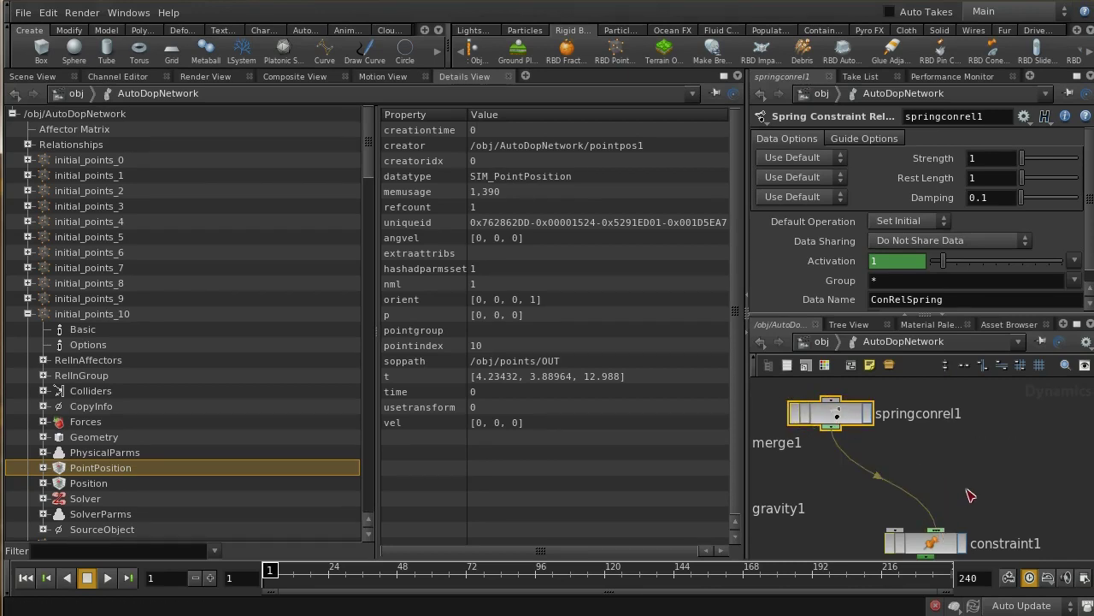
Connect a new Anchor: Object Space Position node to constraint1's second input and set its Object to $OBJID
middle_click_drag(971, 496, 897, 498)
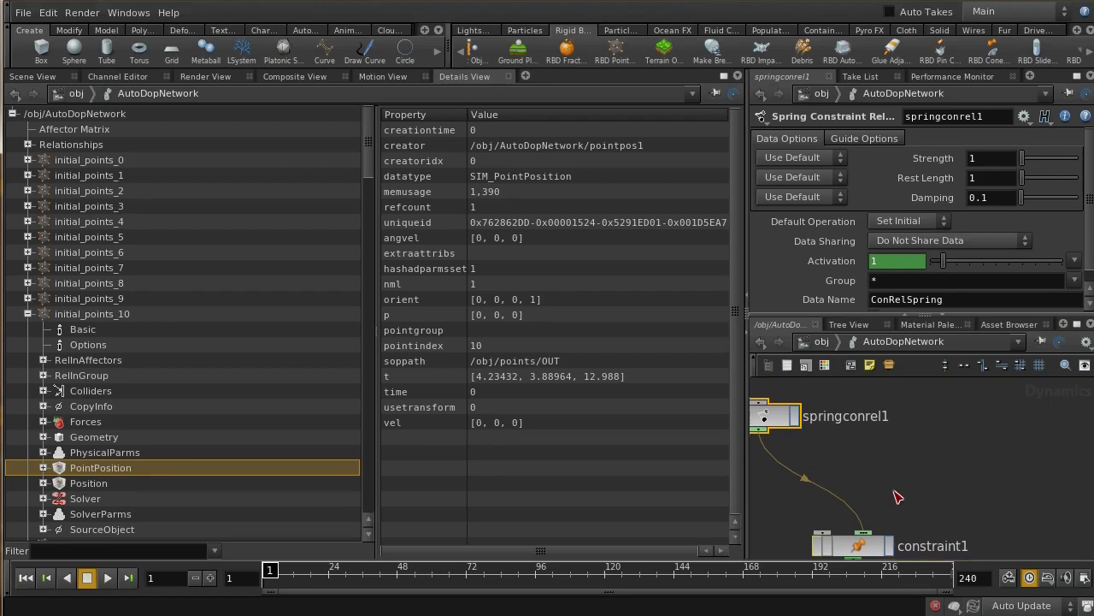
left_click(946, 460)
key("Tab")
type("Anch")
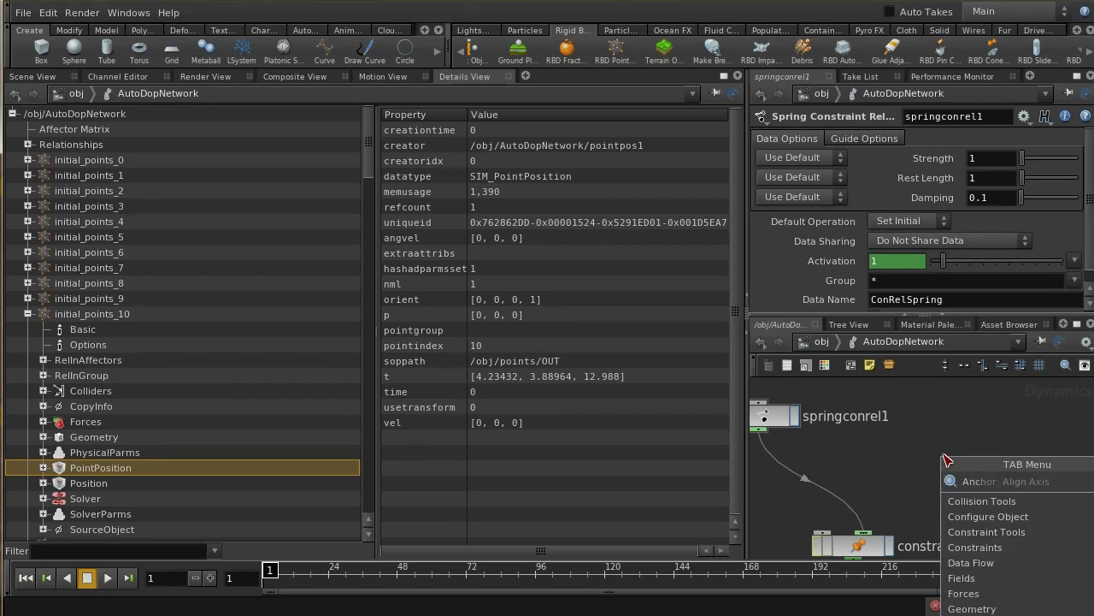
key("Down")
key("Return")
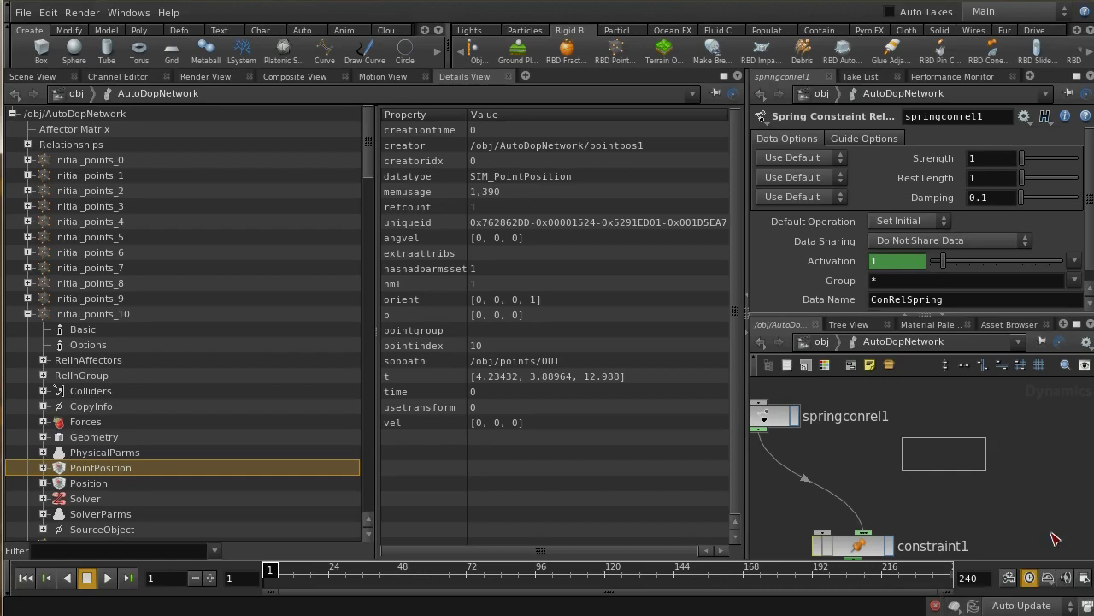
left_click(912, 455)
left_click_drag(914, 470, 863, 532)
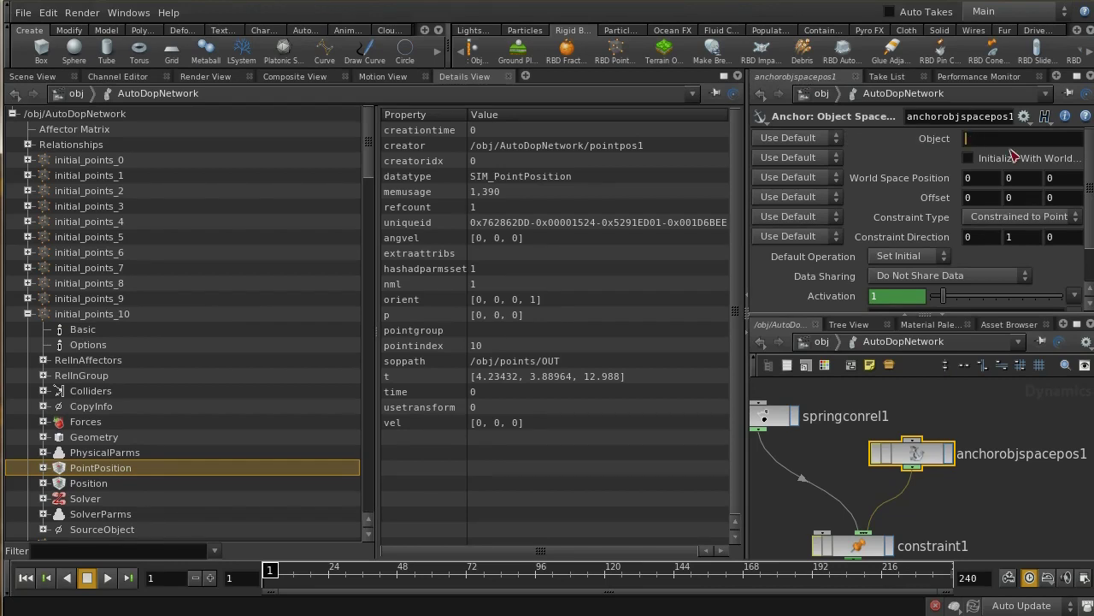
type("$OBJID")
left_click_drag(941, 458, 883, 462)
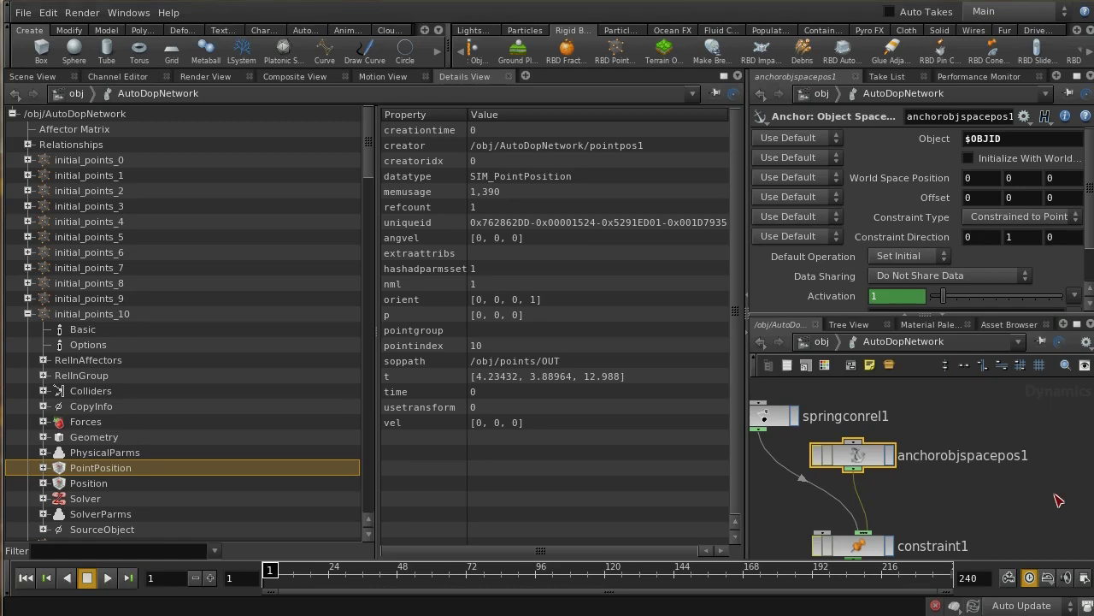
Add an Anchor: World Space Position node beside anchorobjspacepos1 and connect its output to constraint1's second input
middle_click_drag(1058, 500, 981, 469)
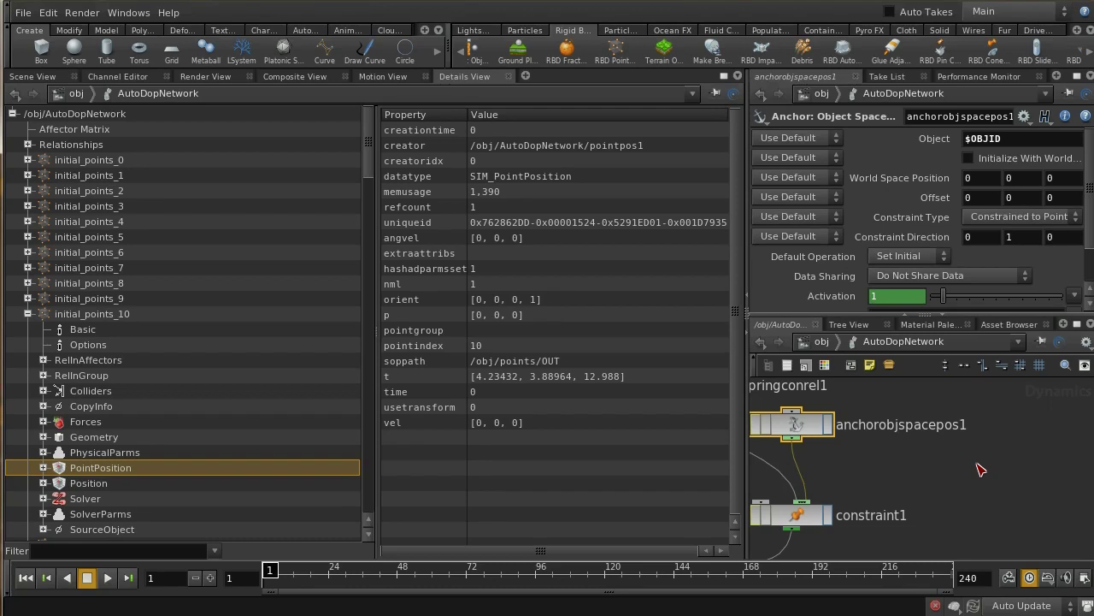
key("Tab")
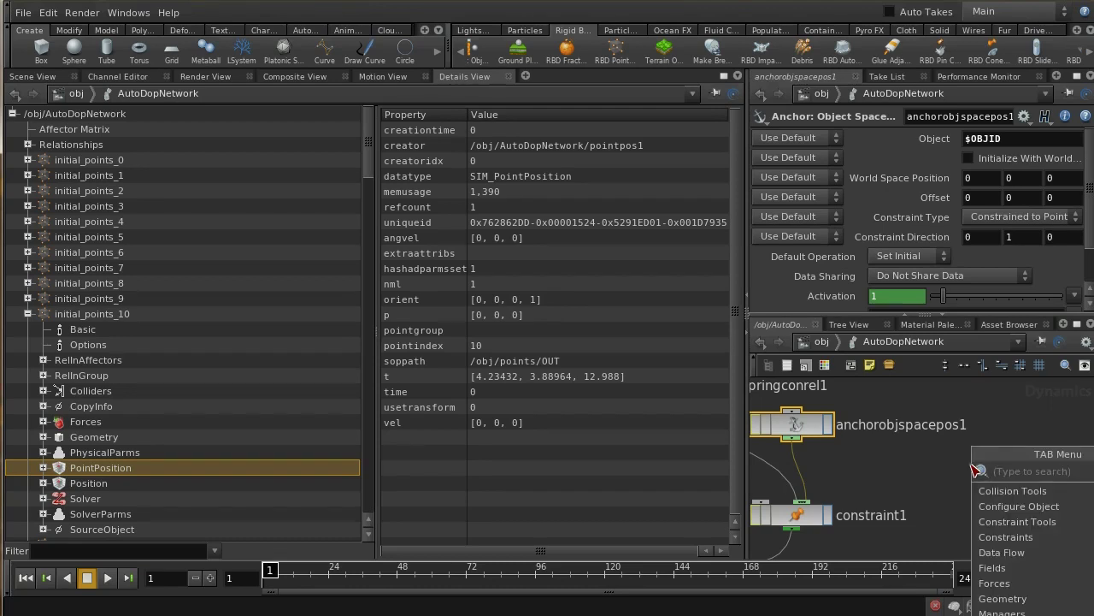
type("anc")
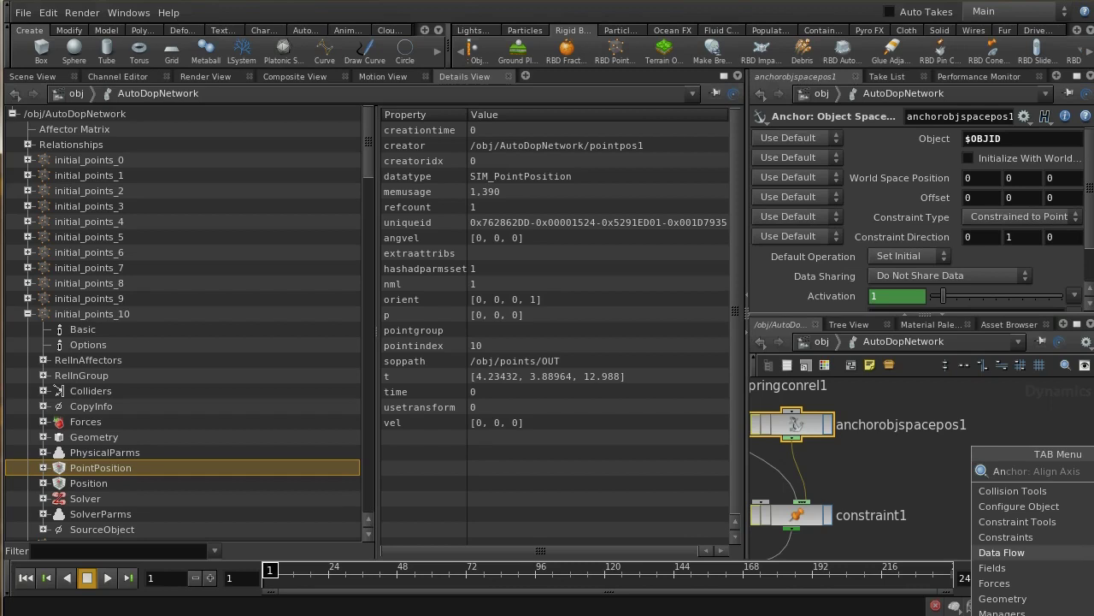
key("Return")
left_click(990, 480)
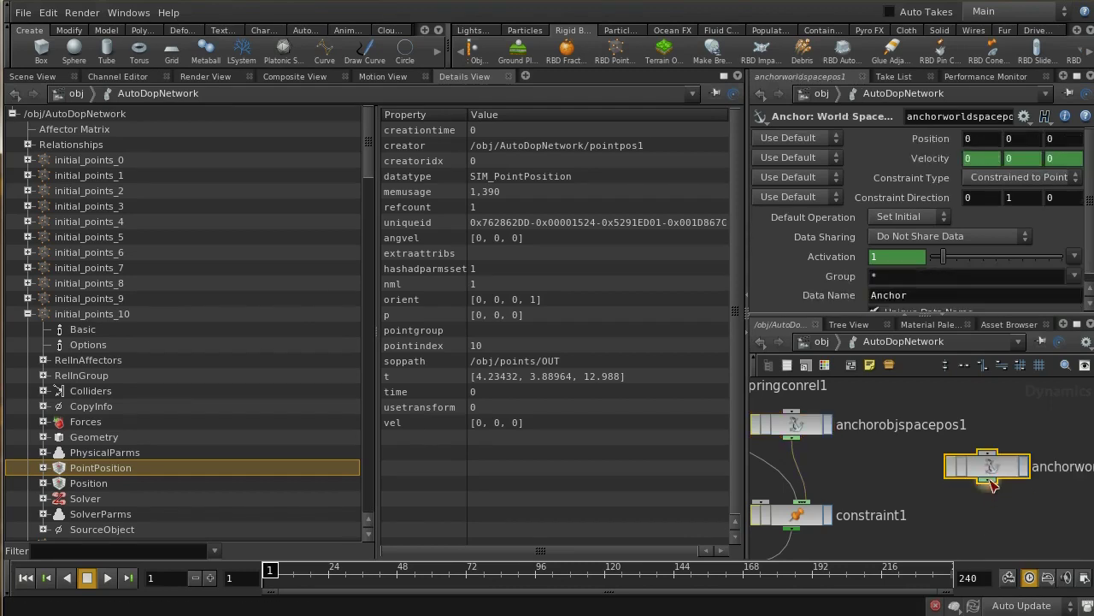
left_click_drag(990, 483, 822, 512)
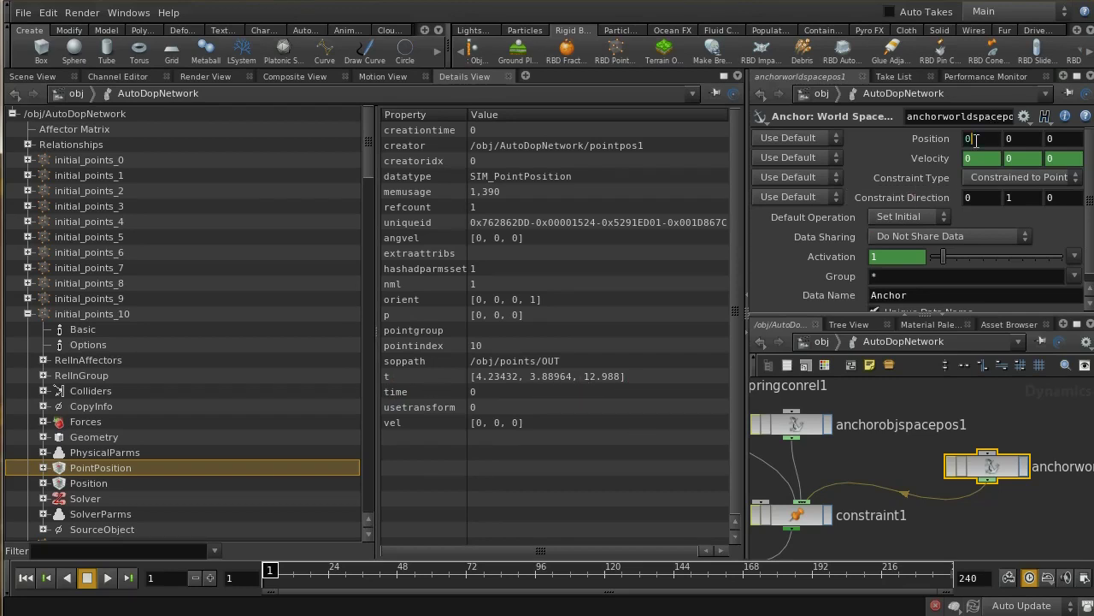
Set the world space anchor's Position X to the expression dopoption($DOPNET, $OBJID, "PointPosition", "tx")
key("BackSpace")
key("ctrl+b")
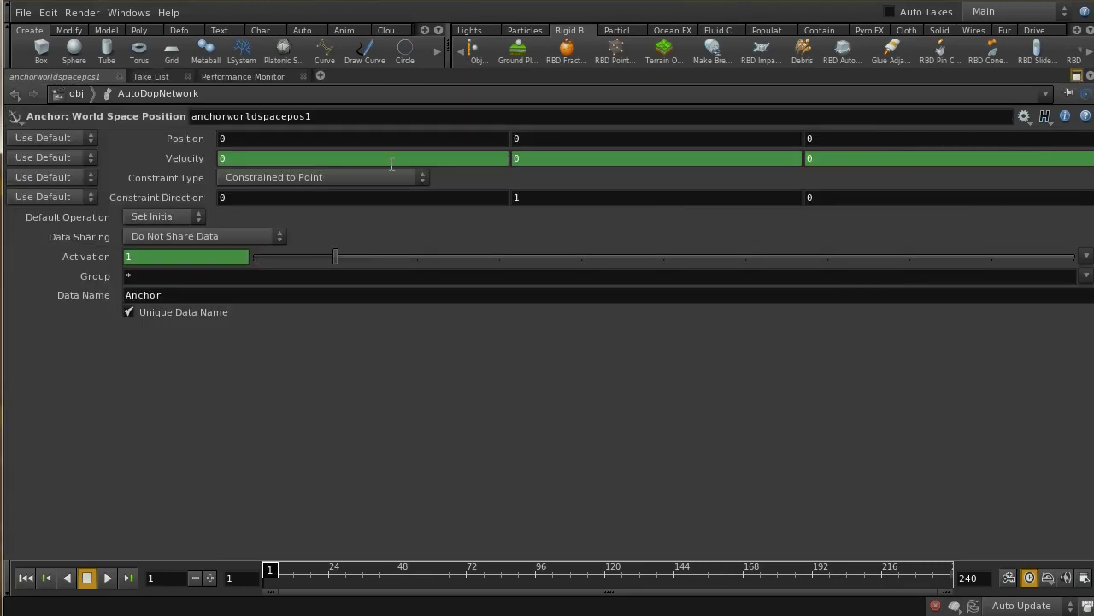
key("BackSpace")
type("d")
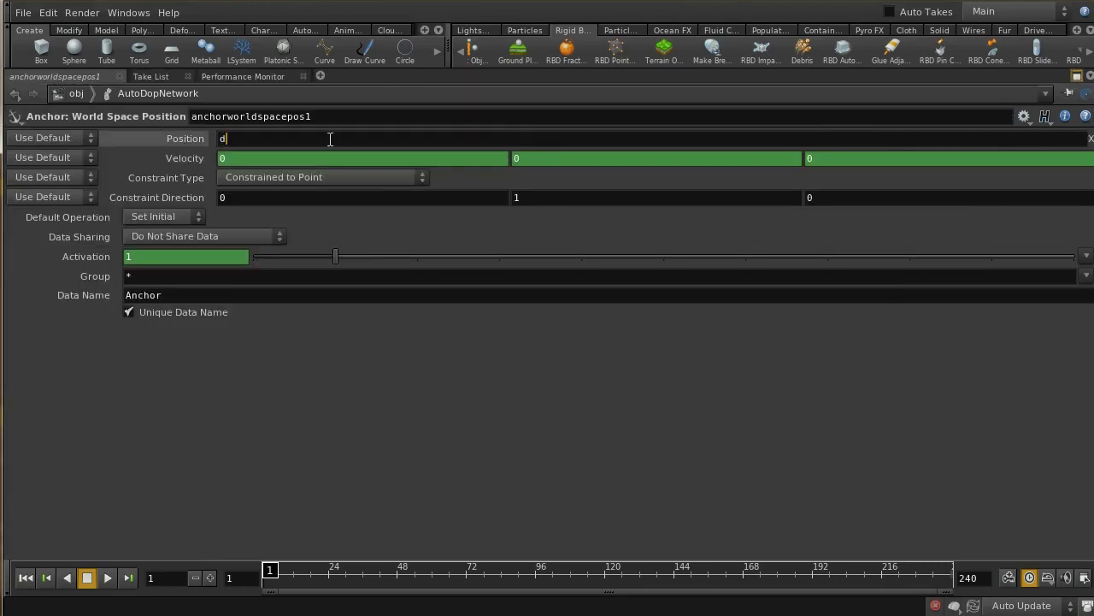
type("opoption($")
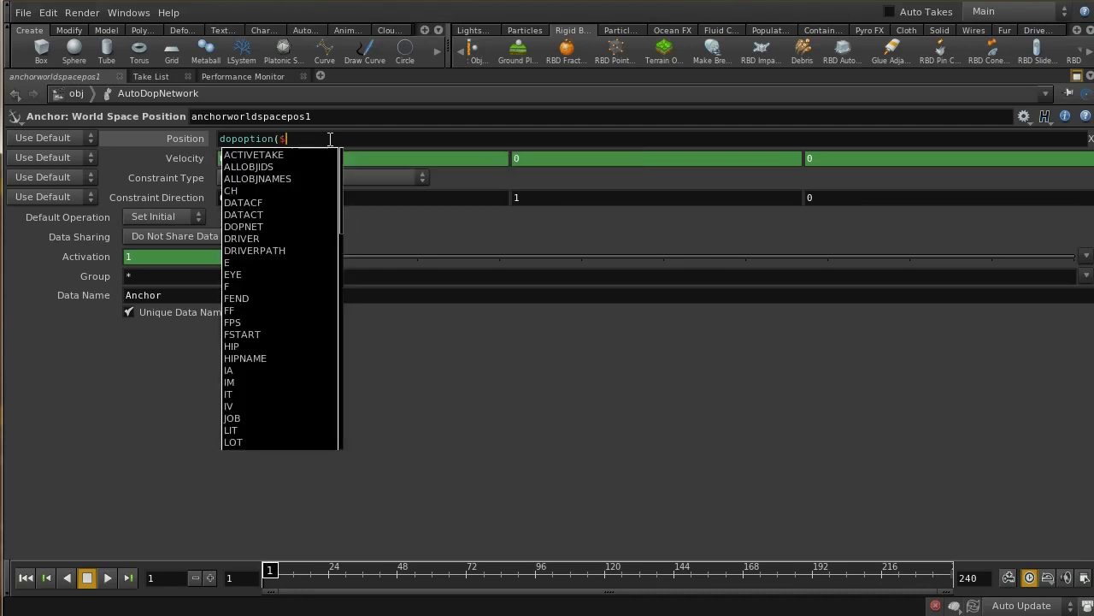
type("DOP")
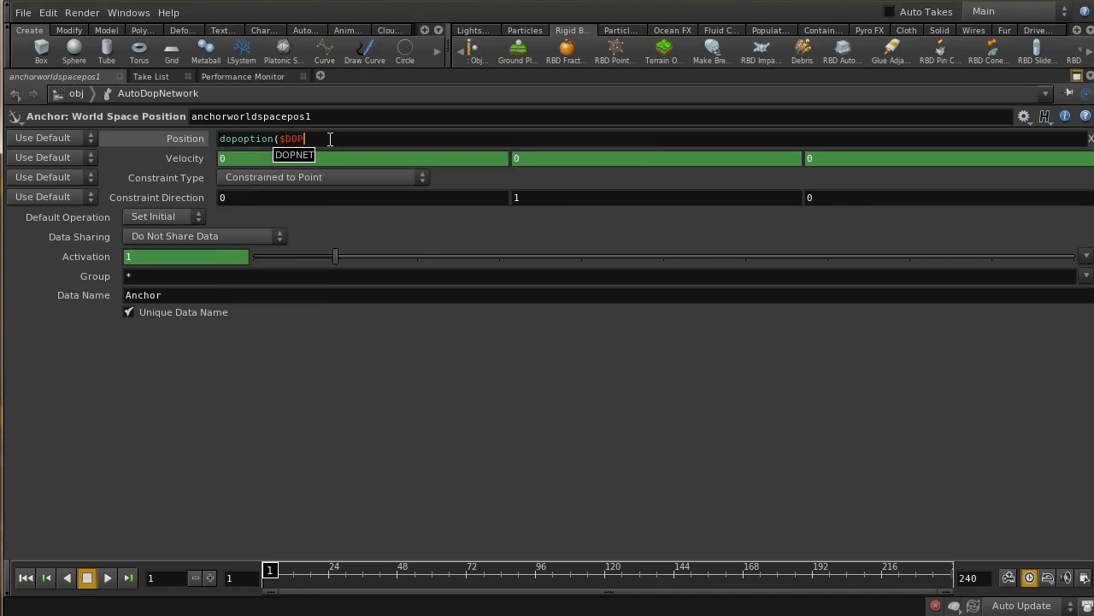
type("NET,")
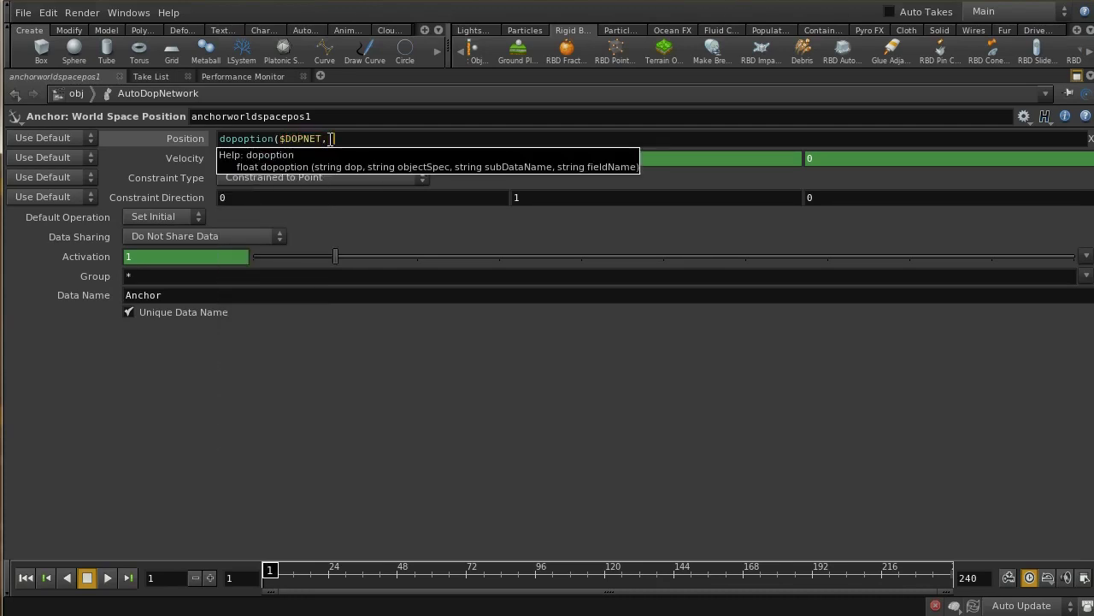
type(" $")
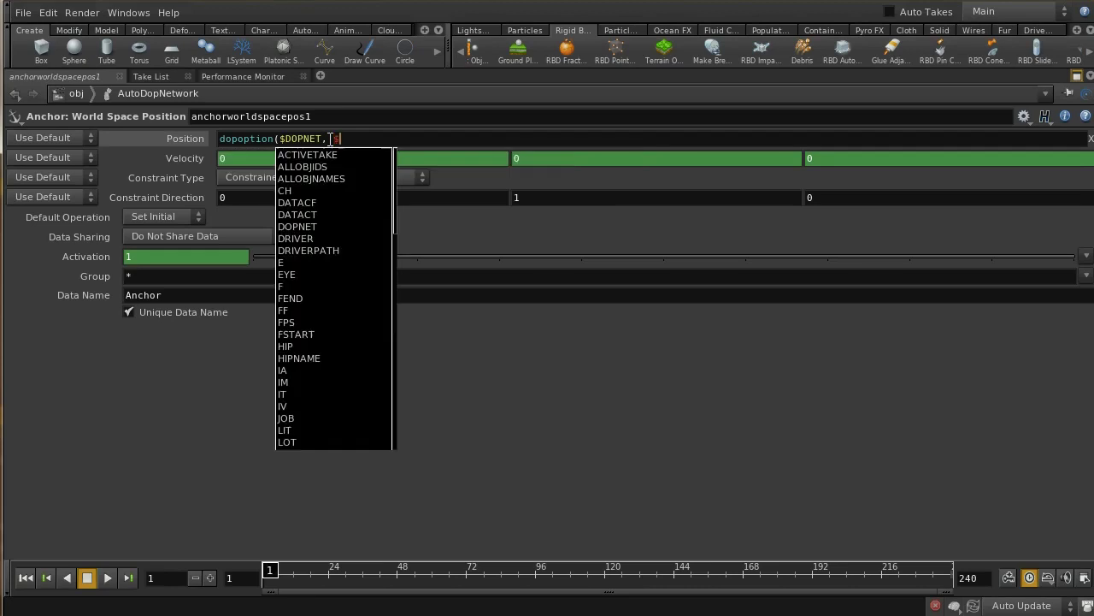
type("OBJID,")
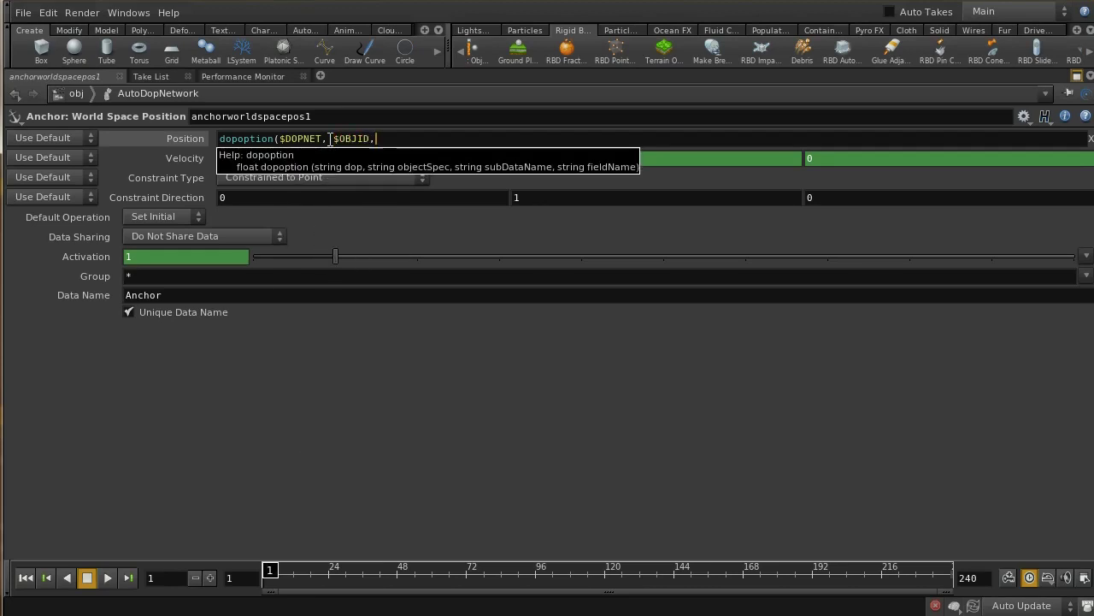
type(" \"PointPosition")
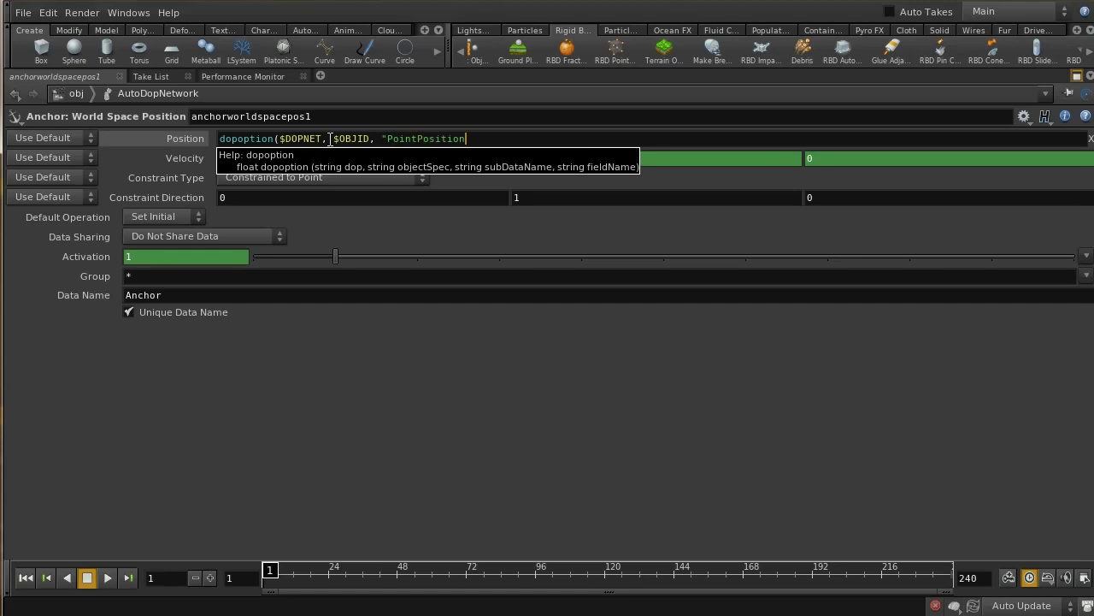
type("\", \"tx\")")
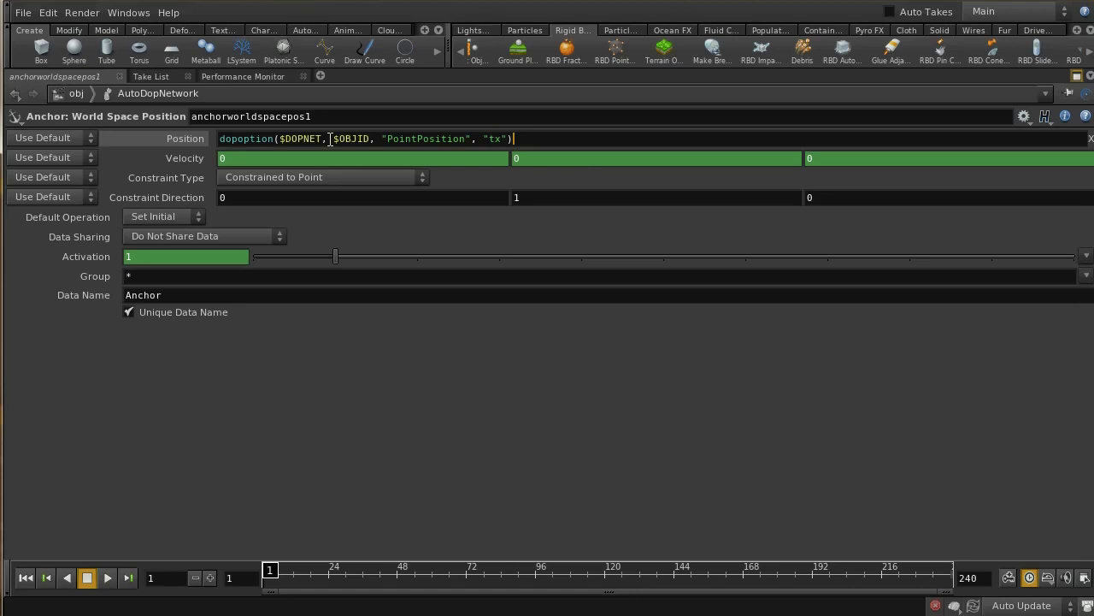
key("Return")
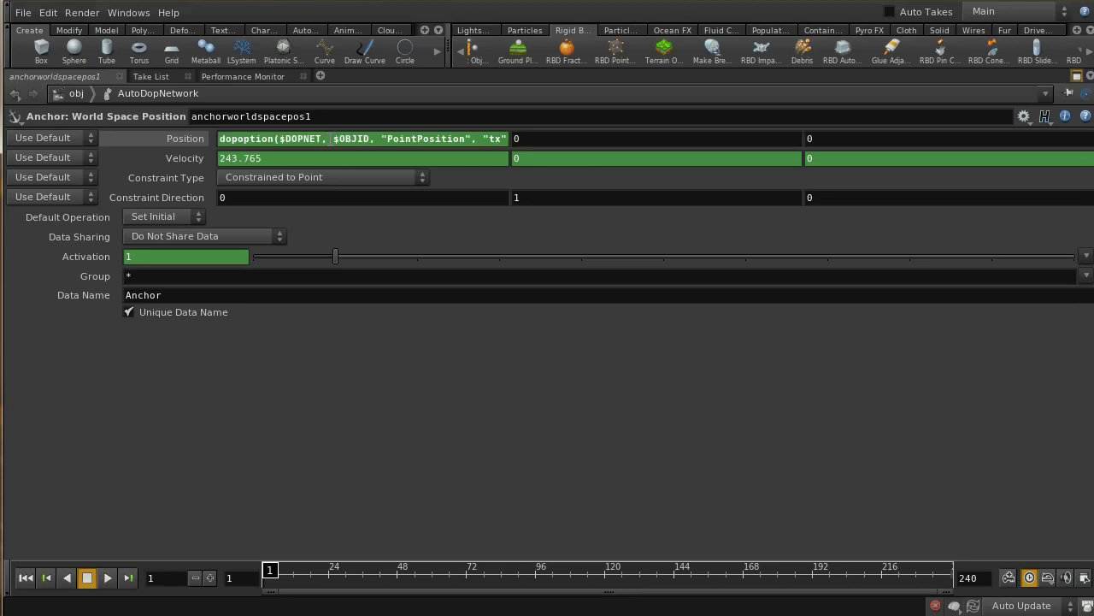
Copy the Position X expression of the world space anchor into its Position Y and Z components
left_click(340, 143)
right_click(239, 142)
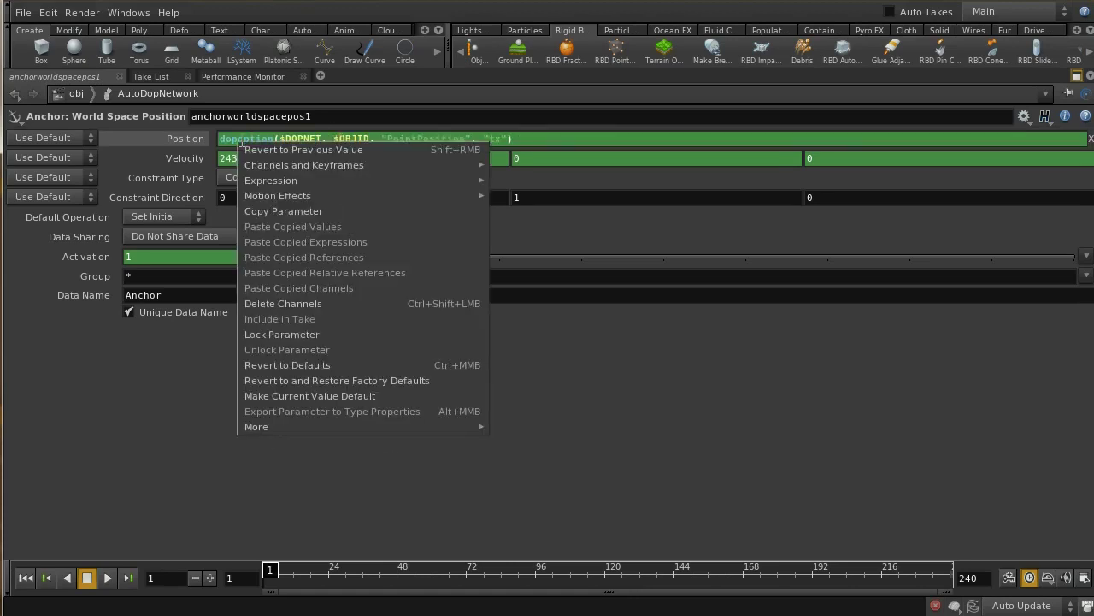
left_click(299, 212)
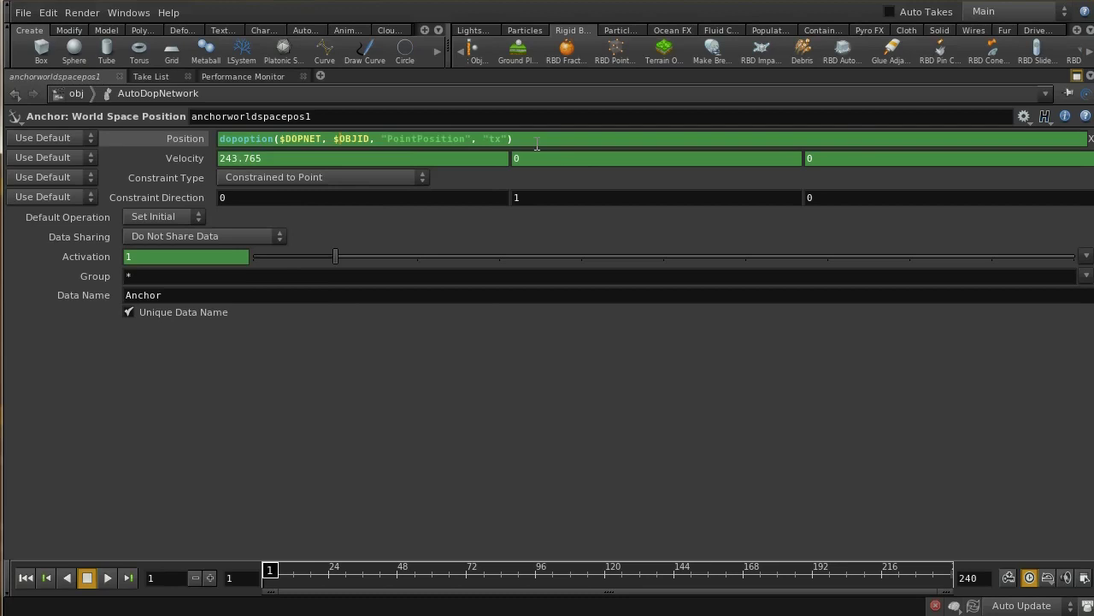
left_click(193, 142)
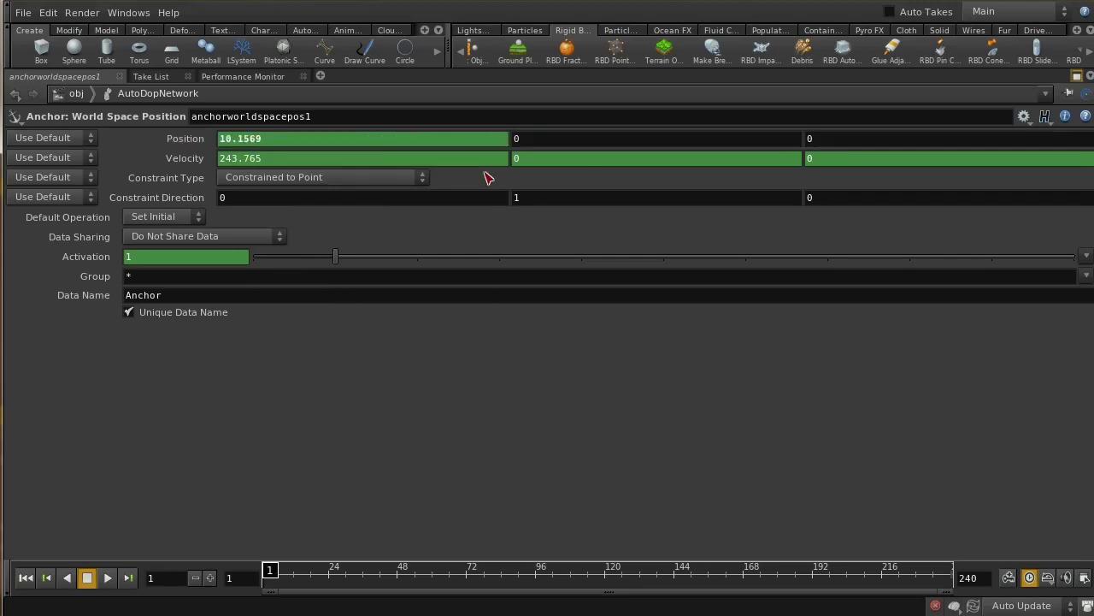
right_click(531, 145)
left_click(530, 141)
right_click(530, 139)
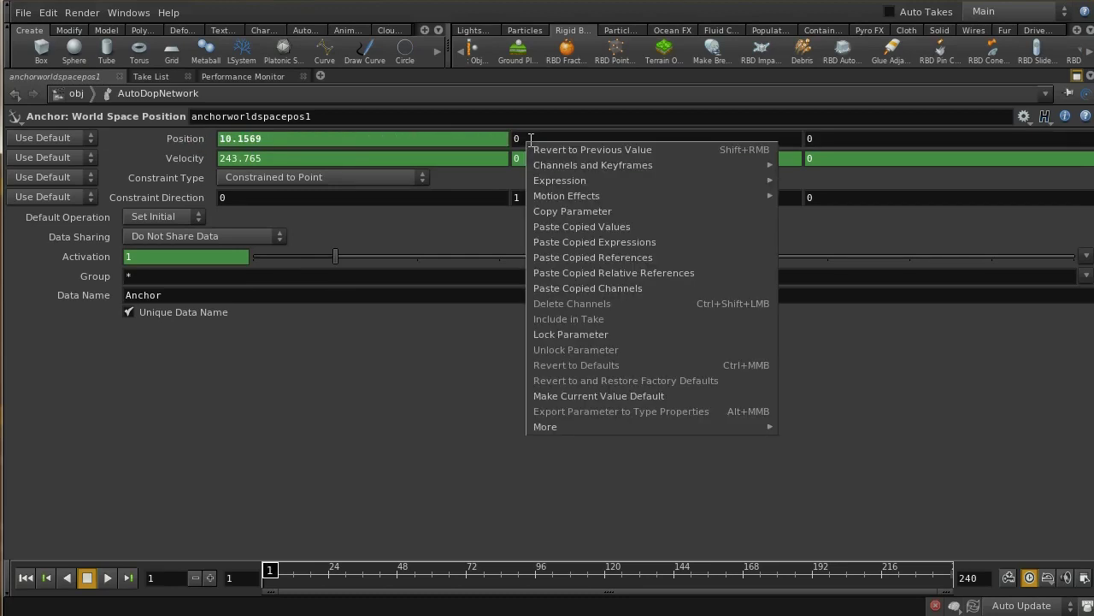
left_click(646, 244)
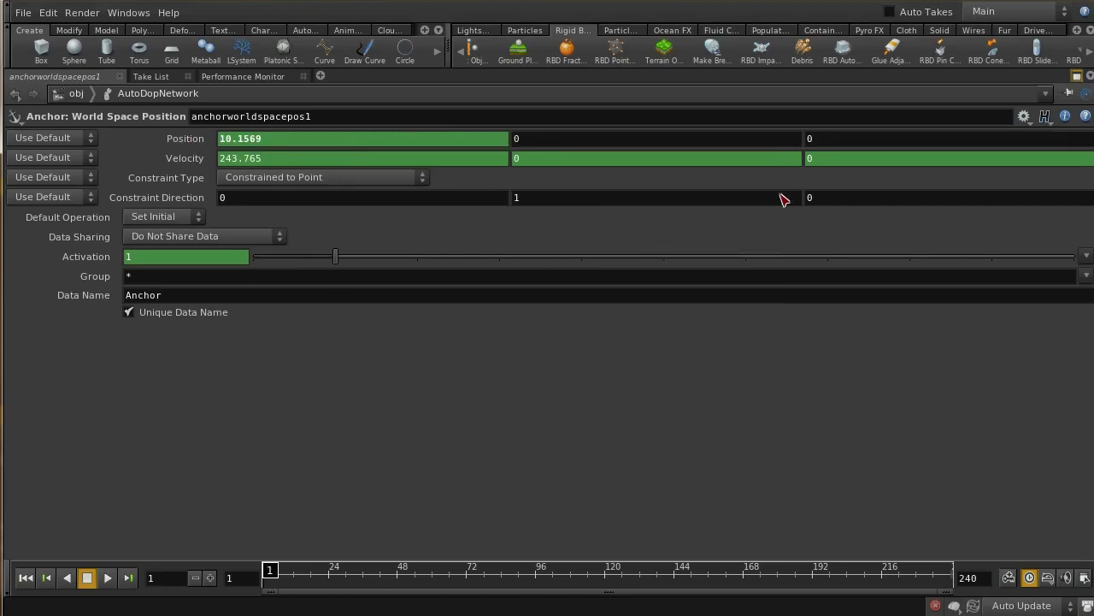
right_click(822, 137)
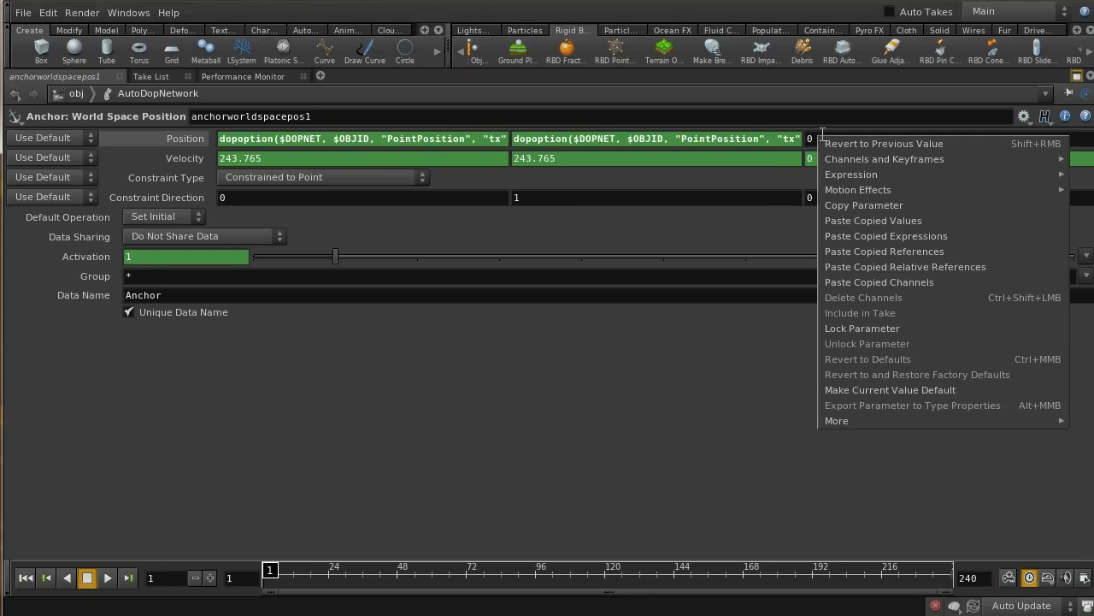
left_click(872, 240)
Change the field name in the pasted expressions to "ty" for Position Y and "tz" for Position Z
left_click(742, 137)
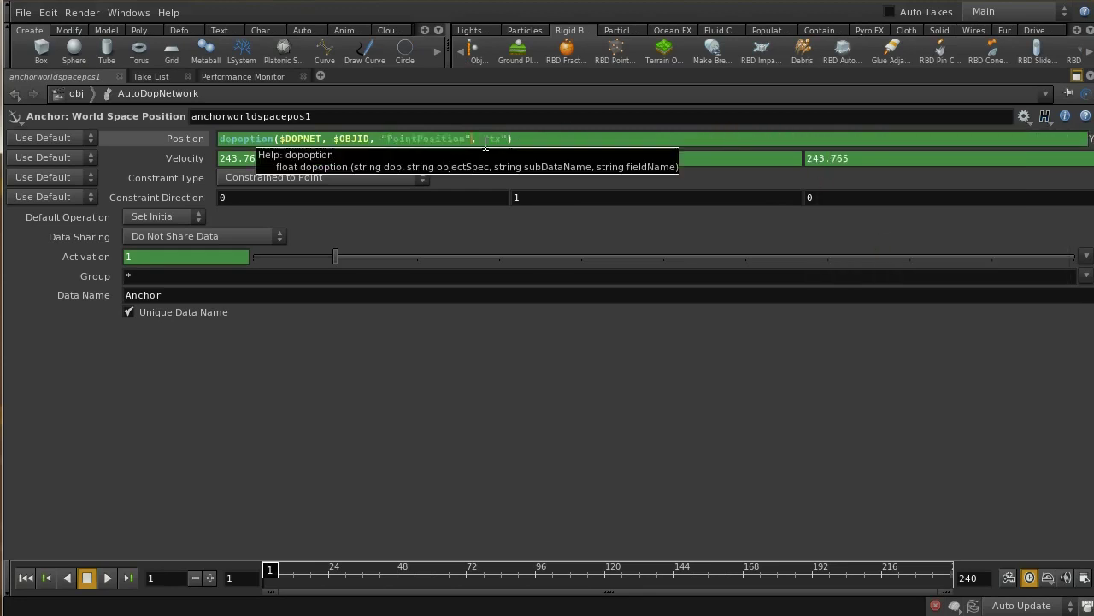
left_click(501, 137)
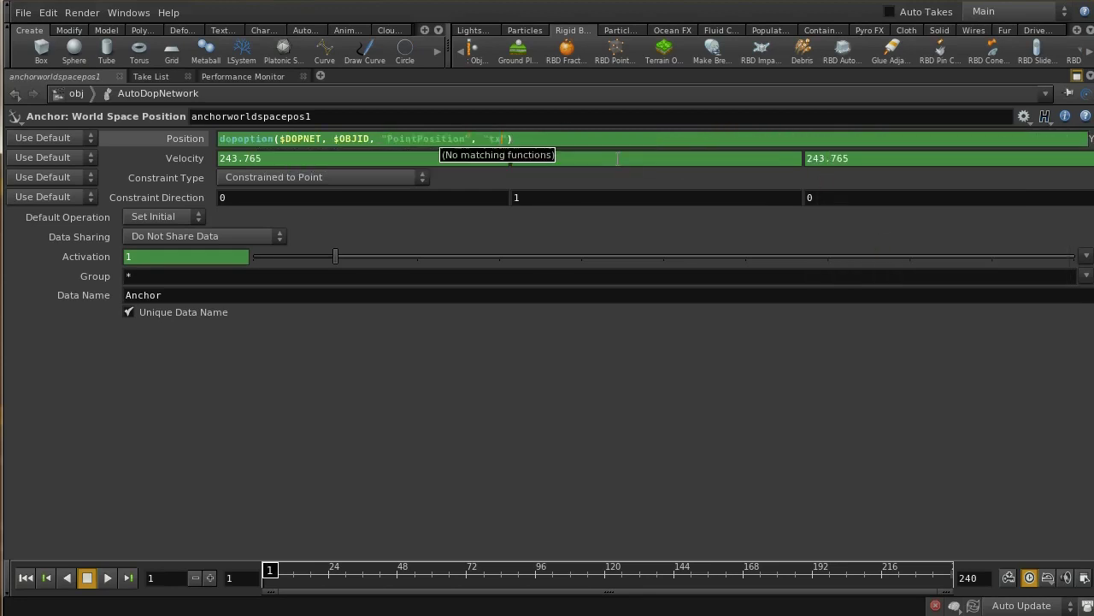
key("BackSpace")
type("y")
key("Tab")
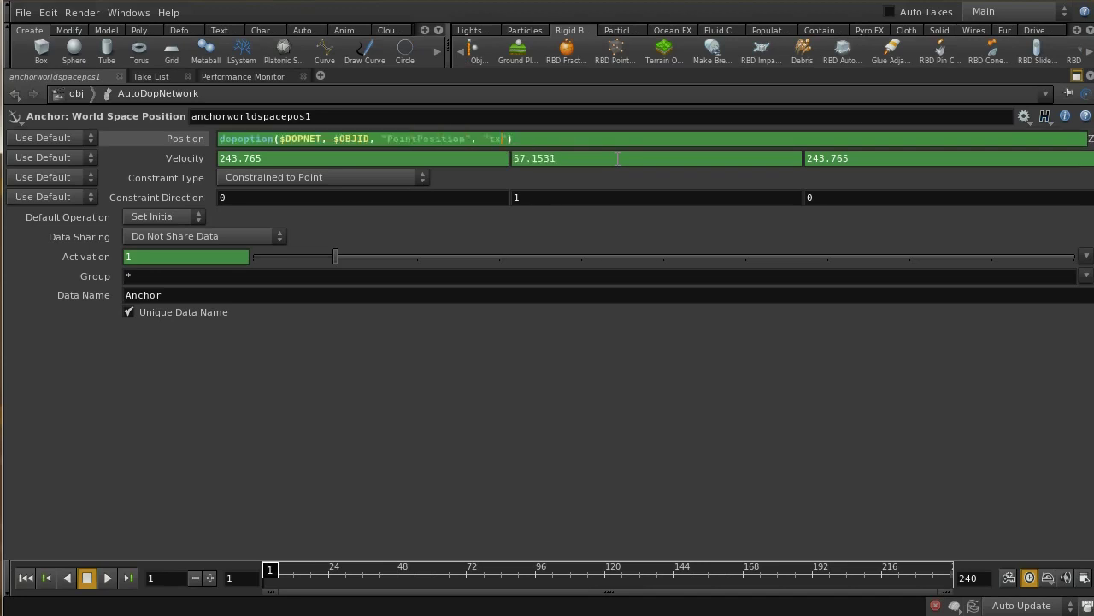
type("x")
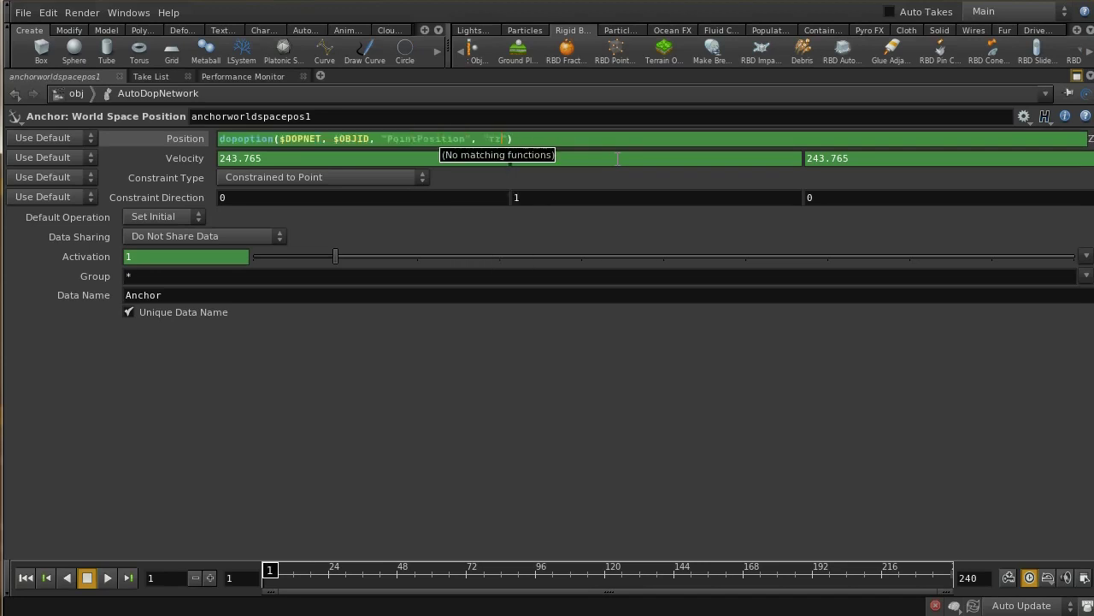
key("Return")
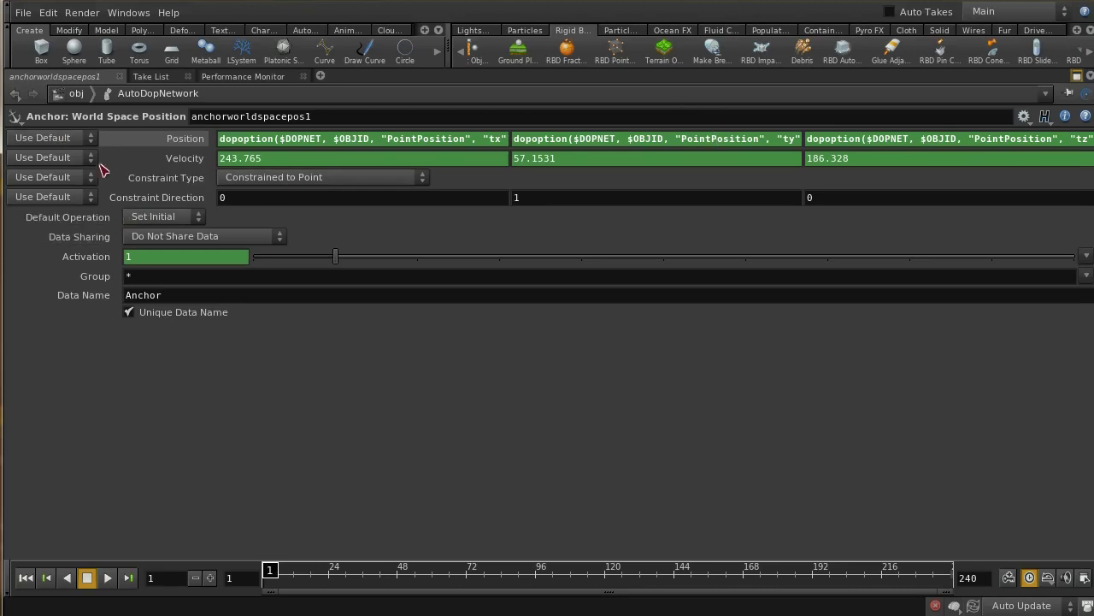
Set the world space anchor's Default Operation to Set Always and restore the split layout with the network
left_click(153, 221)
left_click(155, 251)
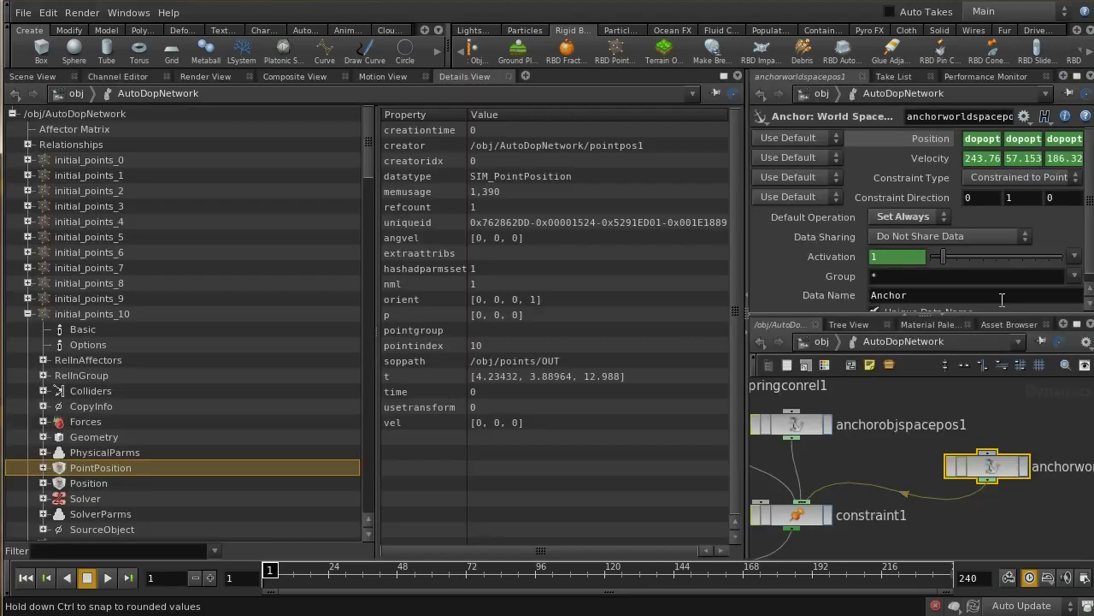
left_click(1078, 76)
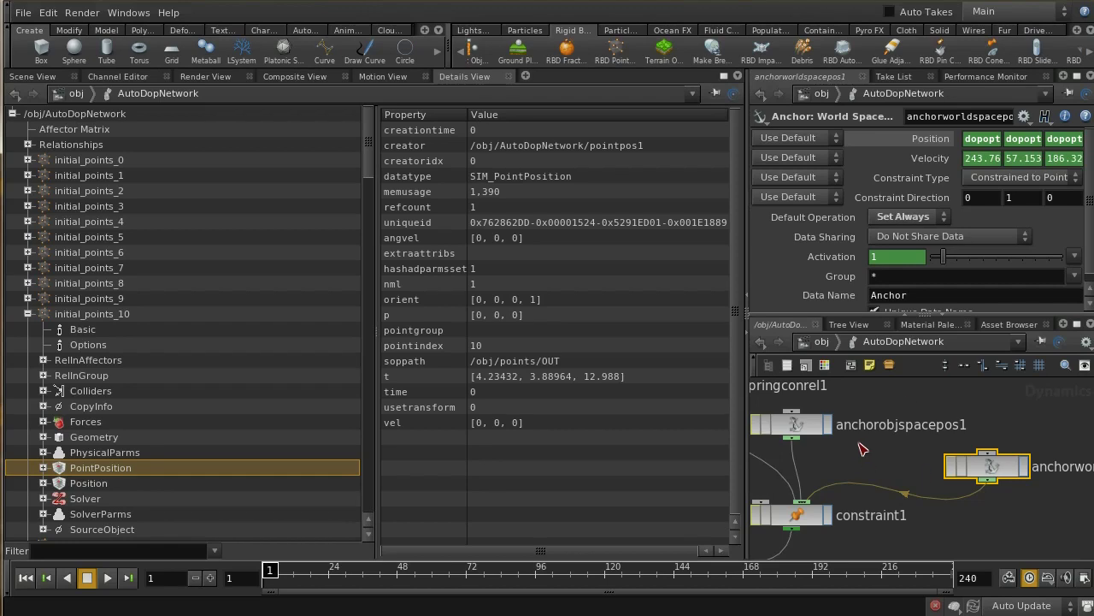
Set springconrel1's Strength to 1000, Rest Length to 0 and Damping to 500
middle_click_drag(863, 448, 941, 482)
middle_click_drag(912, 404, 958, 432)
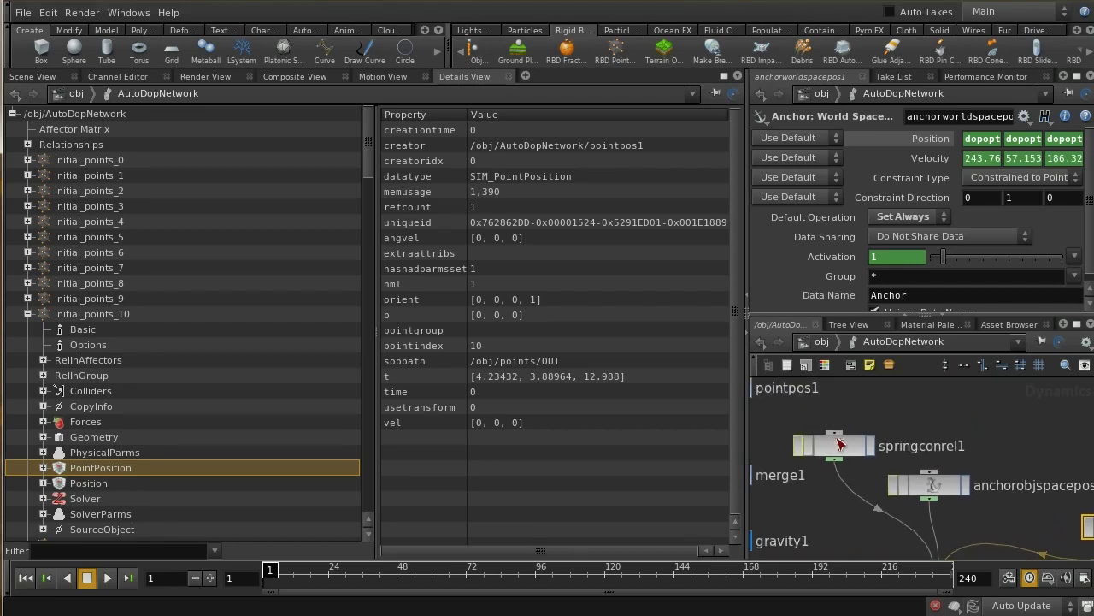
left_click(840, 446)
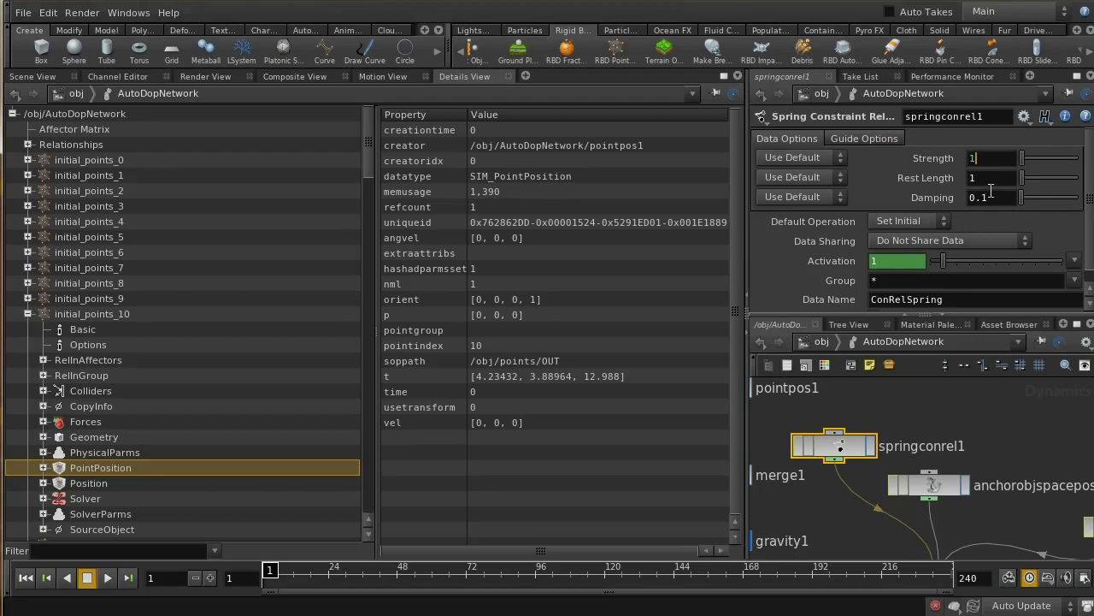
type("00")
key("Tab")
type("0")
key("Tab")
type("5")
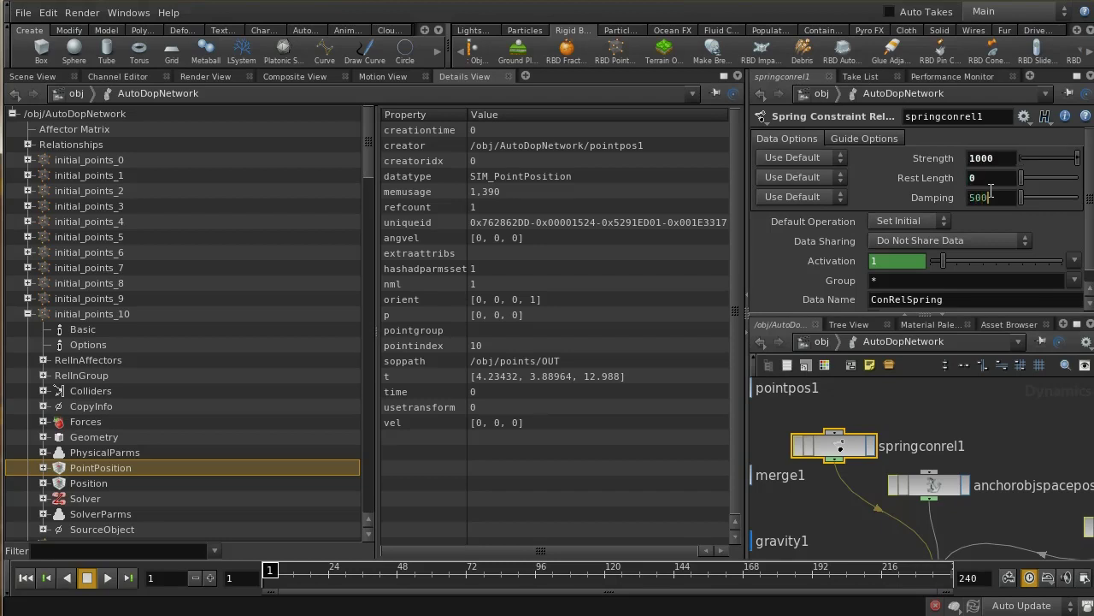
key("Return")
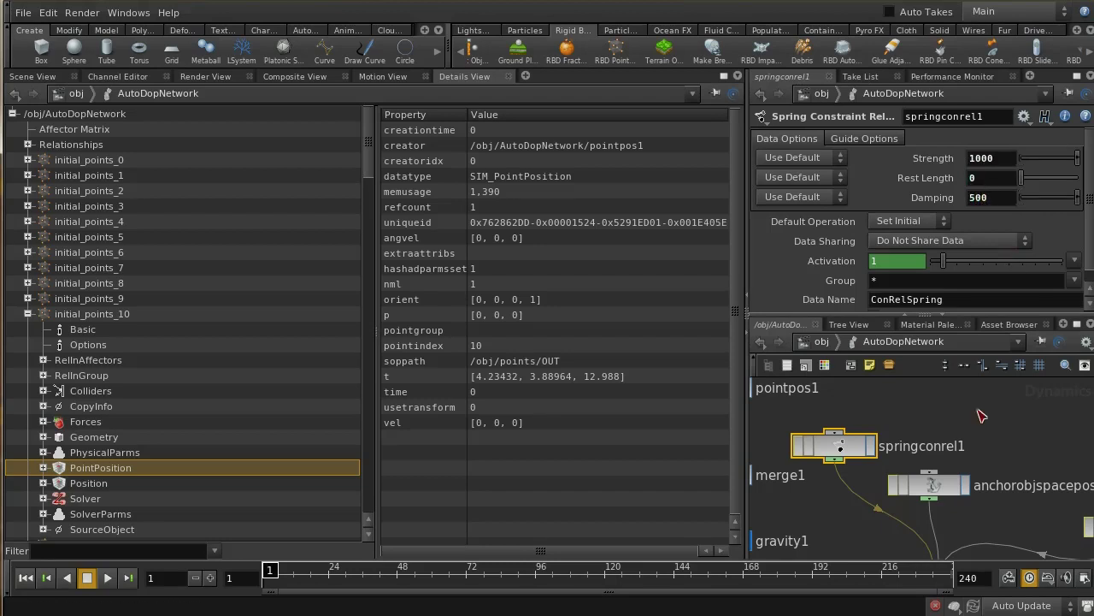
Show the 3D scene and step the simulation forward to frame 19 to check the cherries' motion
left_click(32, 76)
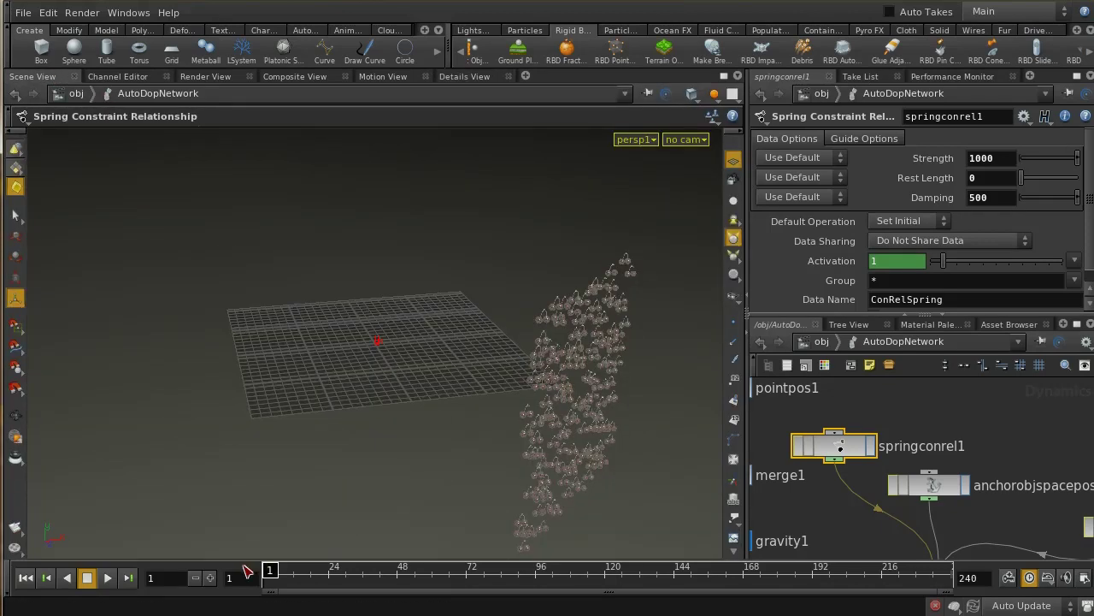
left_click(210, 579)
left_click_drag(214, 580, 214, 580)
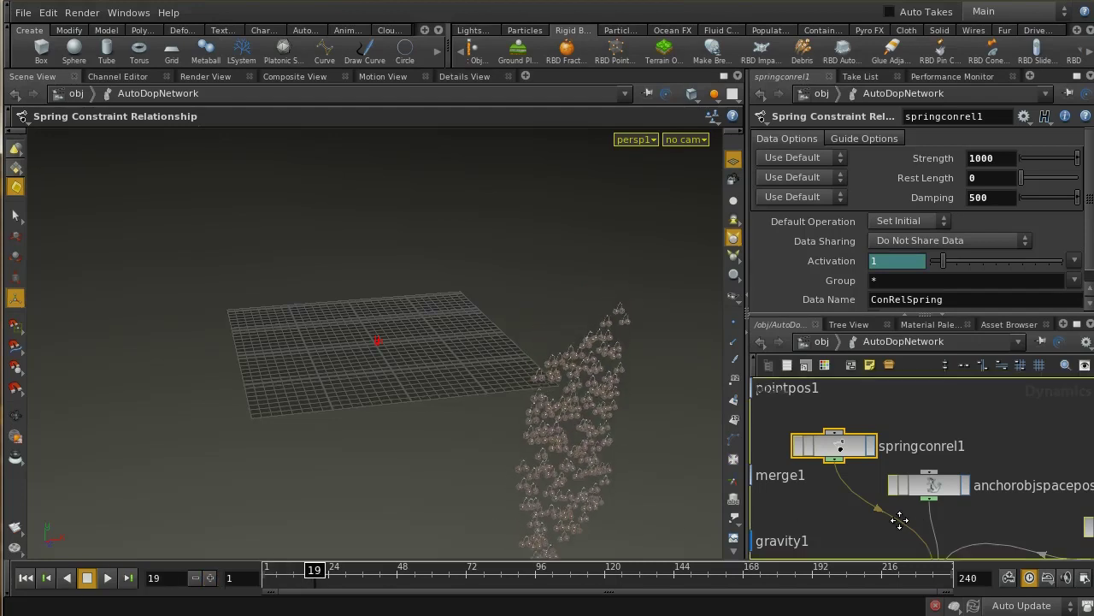
Return to frame 1, make applyrel1 the network's display node and turn off Show Guide Geometry on constraint1
middle_click_drag(924, 520, 916, 477)
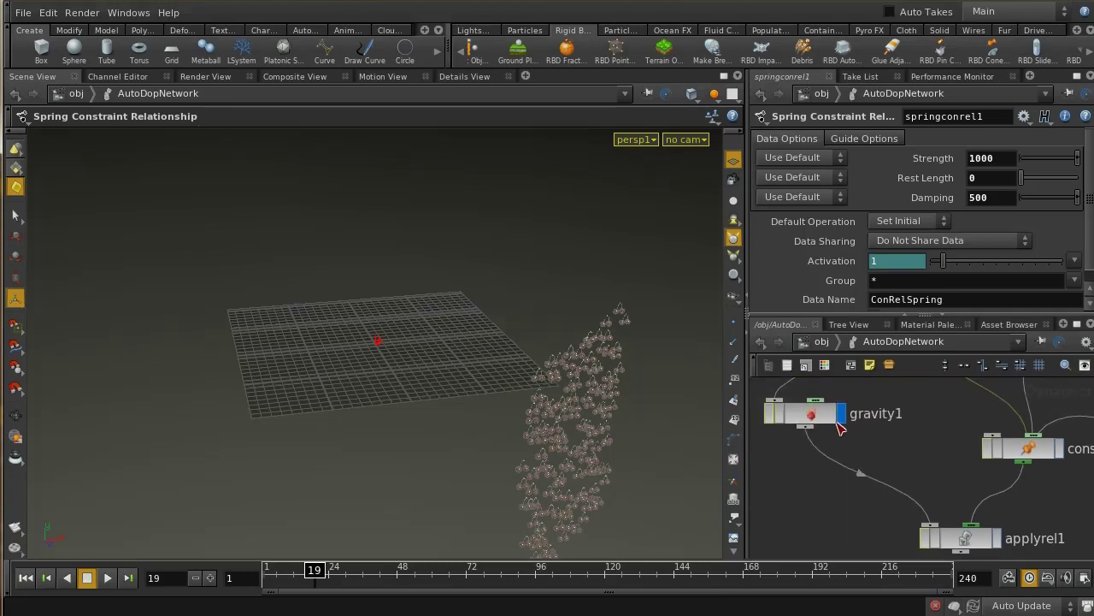
left_click(26, 578)
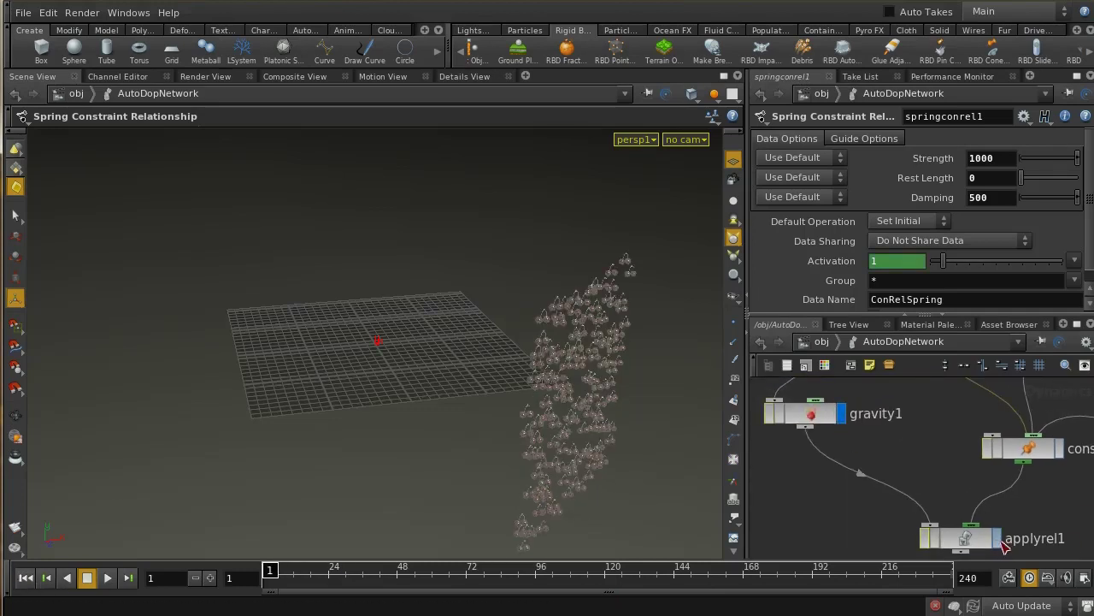
left_click(984, 545)
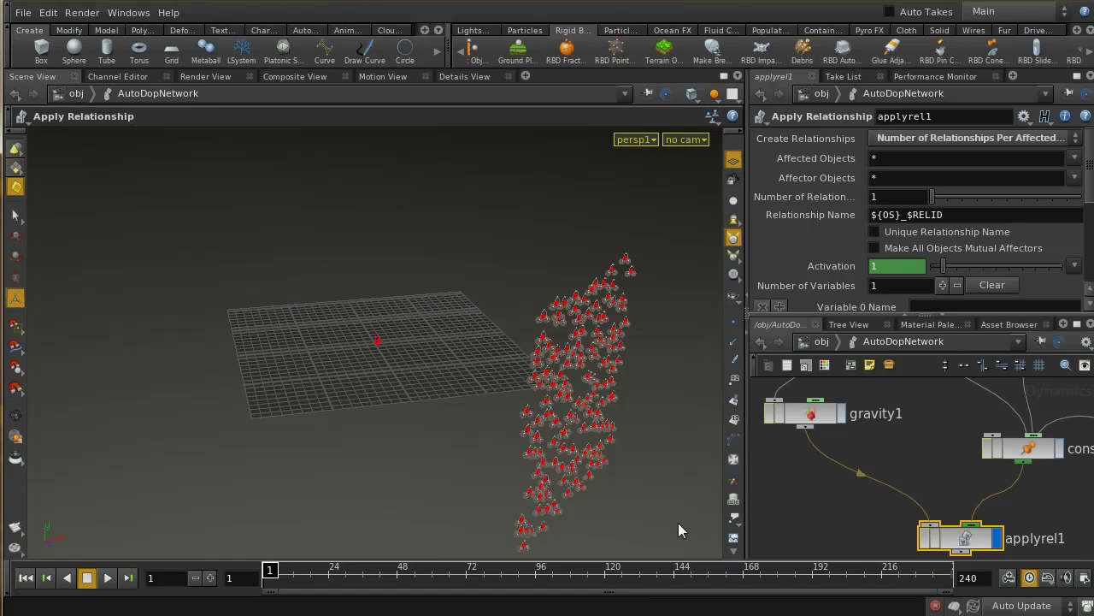
left_click(1040, 452)
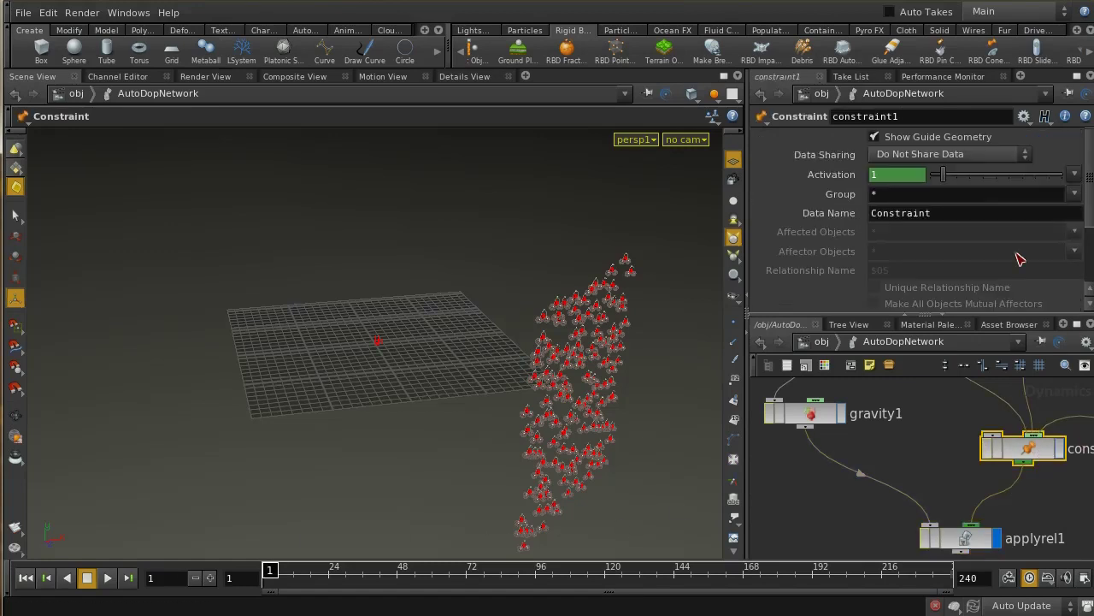
left_click(879, 137)
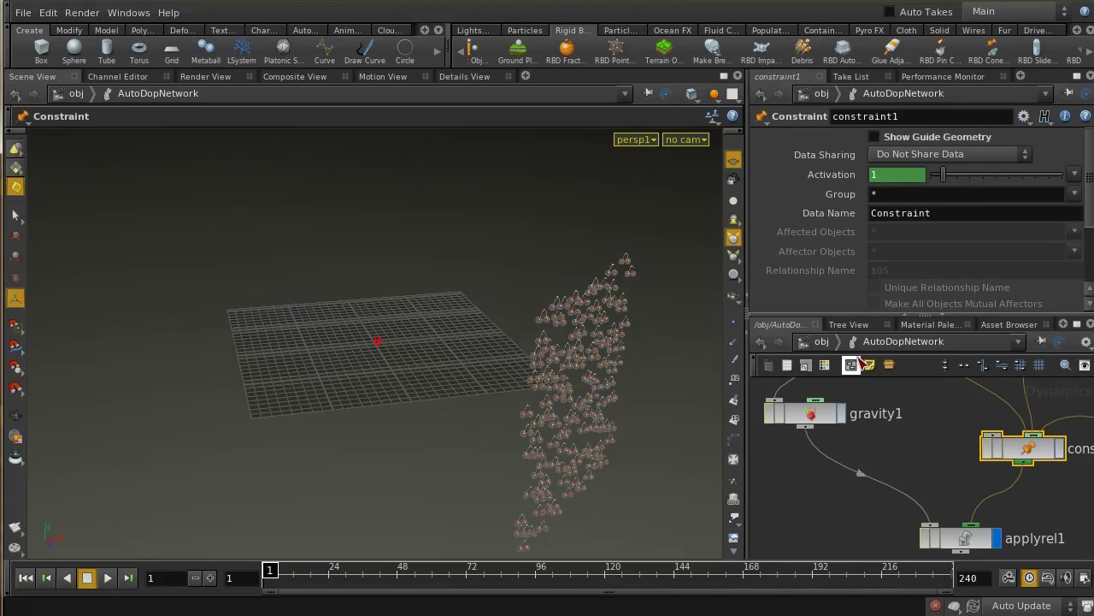
Step through the constrained simulation twice from frame 1 to check how the cherries follow their points, and rewind
left_click(212, 579)
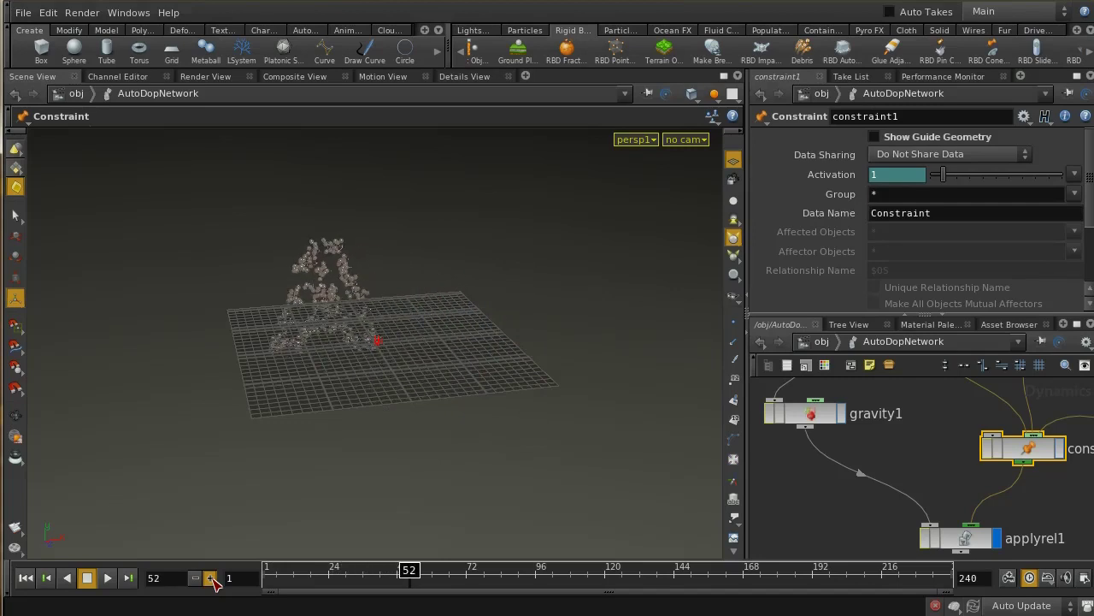
left_click(23, 580)
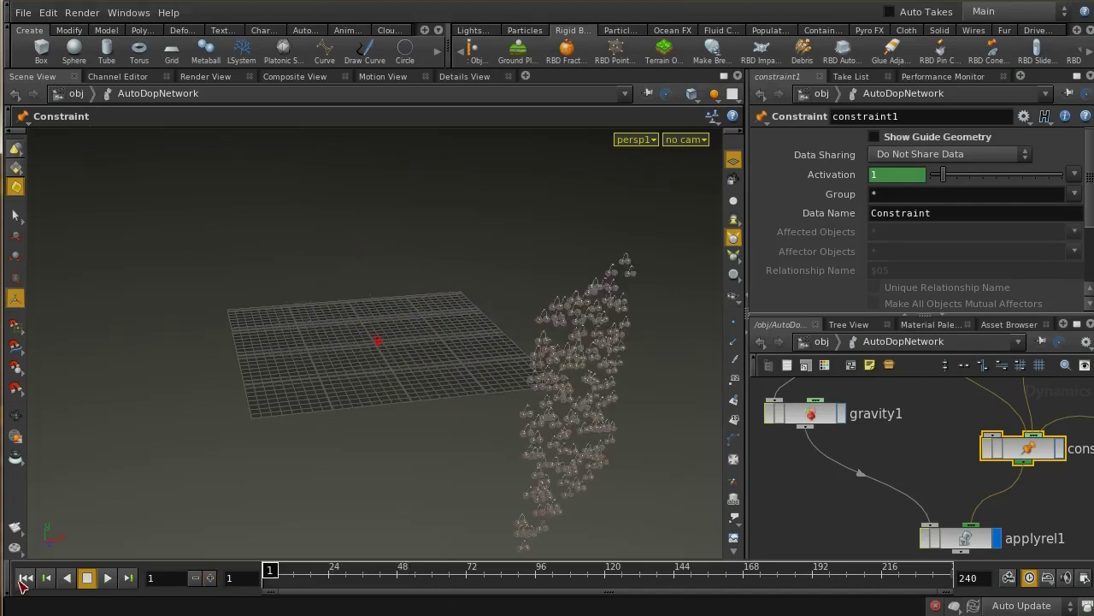
left_click(209, 578)
left_click(209, 578)
left_click(210, 578)
left_click(210, 578)
left_click(210, 578)
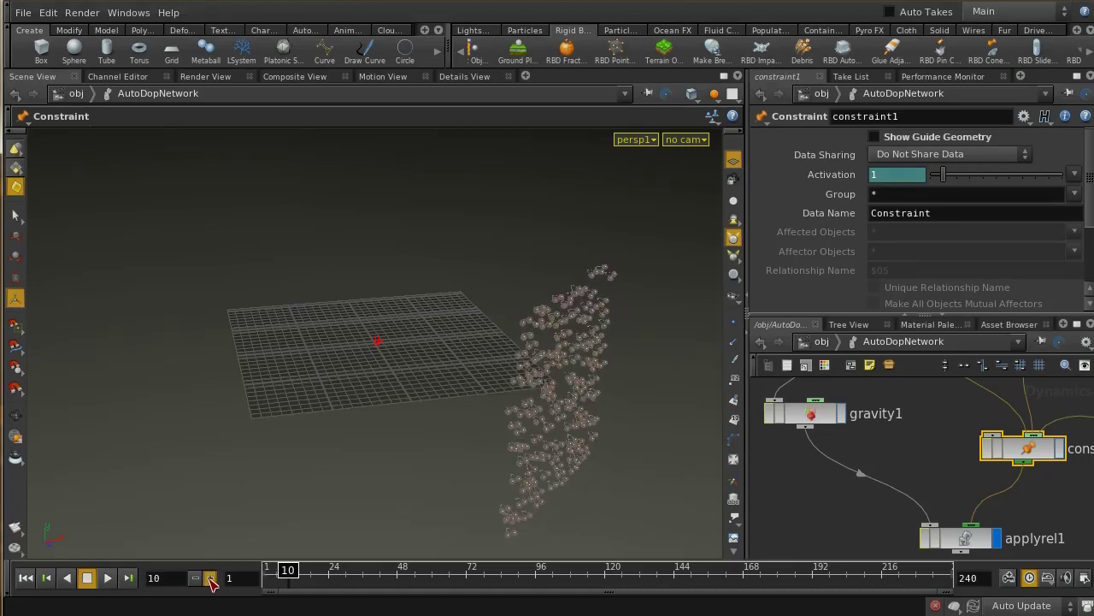
left_click(210, 578)
left_click(210, 578)
left_click(209, 578)
left_click(209, 578)
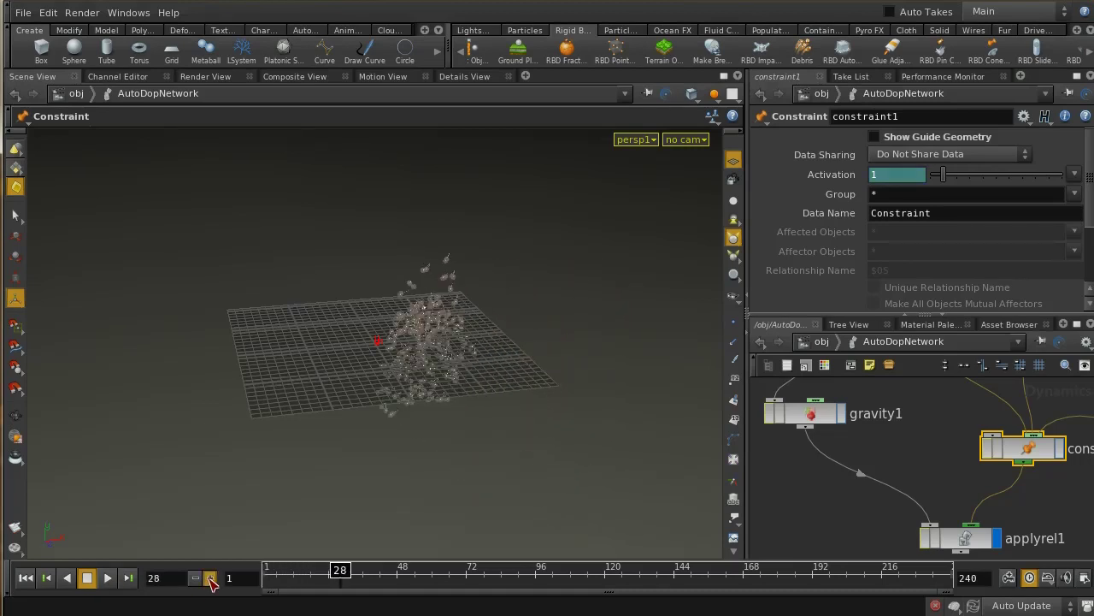
left_click(210, 578)
left_click(210, 578)
left_click(210, 578)
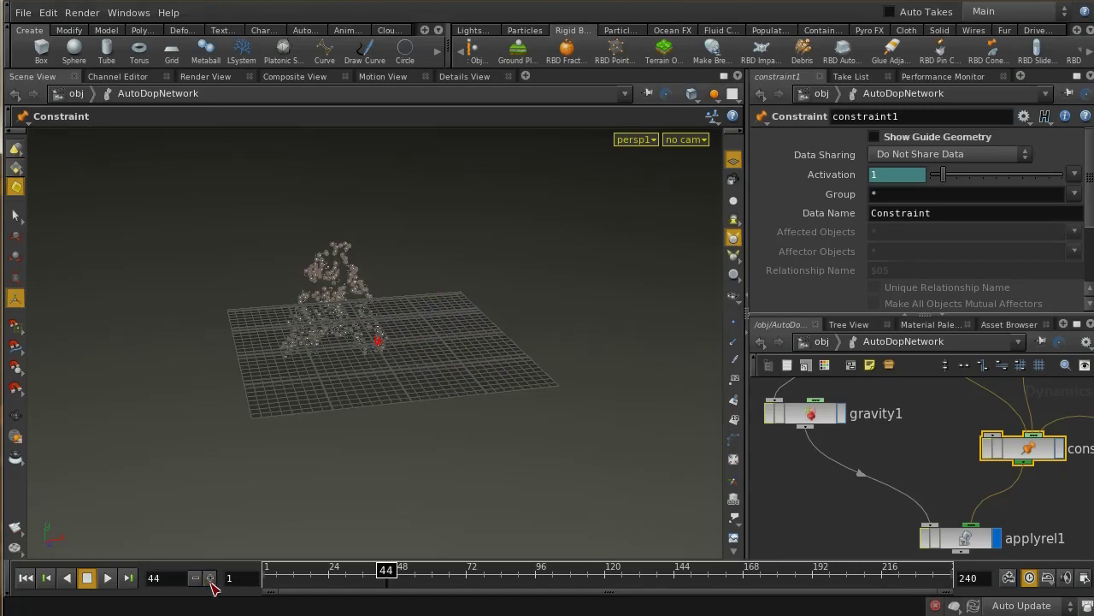
left_click(26, 578)
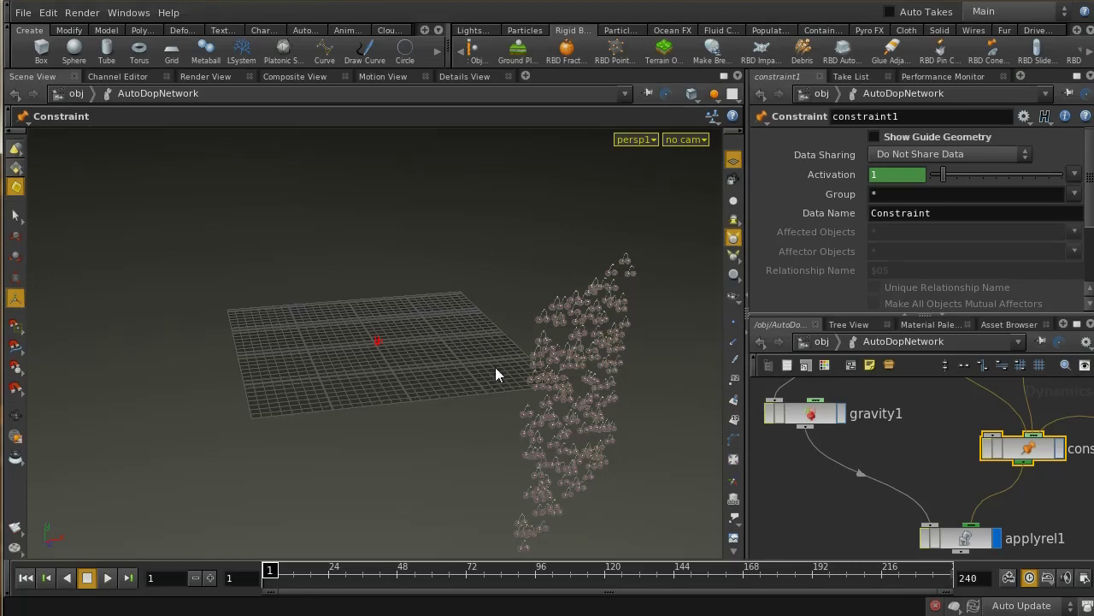
Look through cam1 and advance the simulation to frame 87
left_click(699, 142)
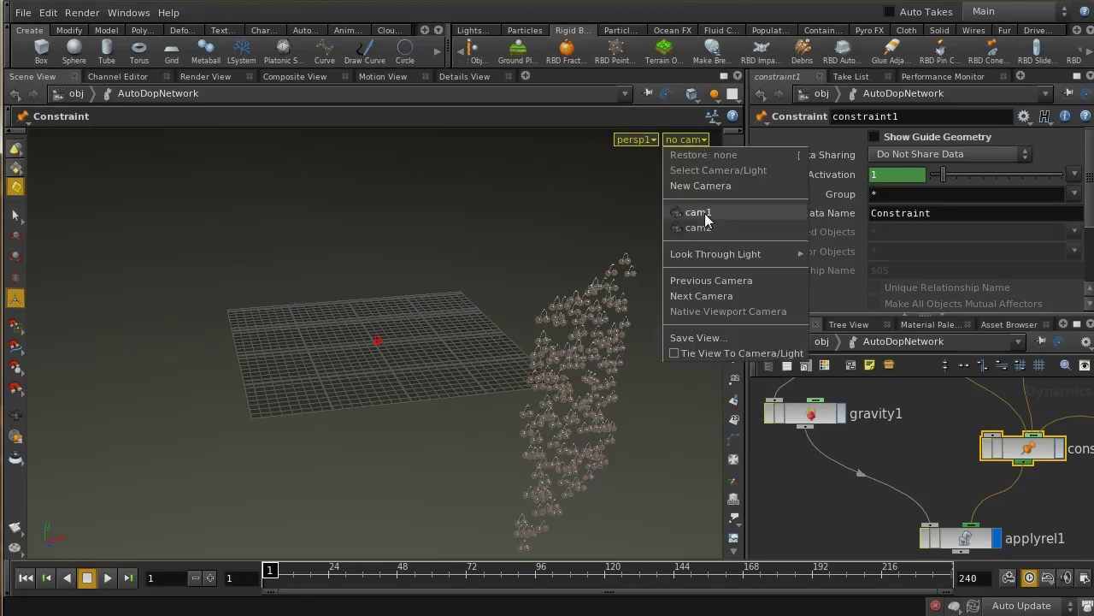
left_click(705, 216)
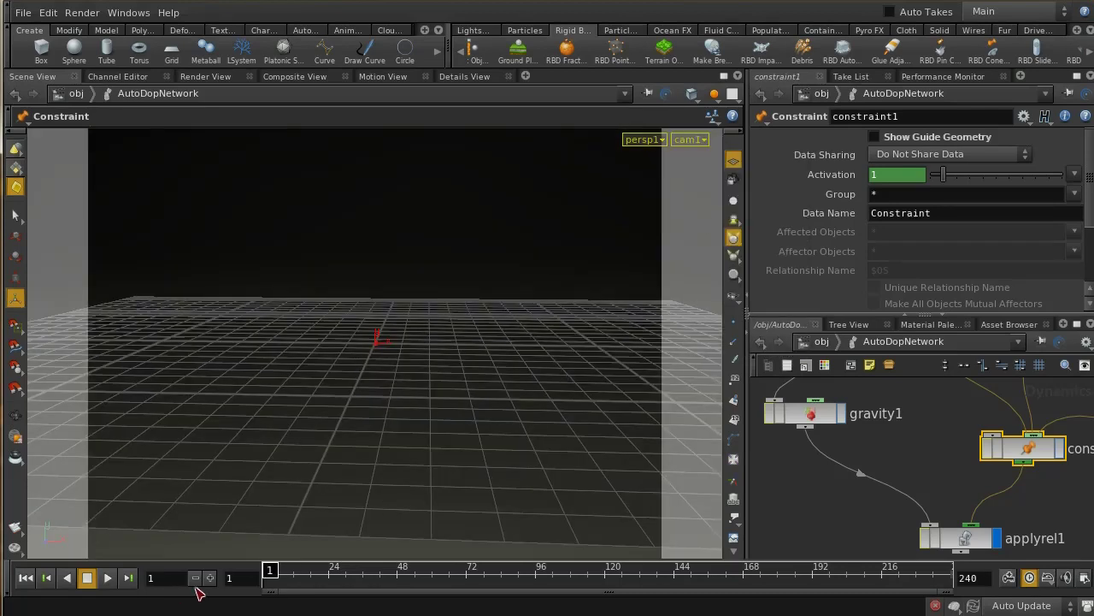
left_click_drag(272, 570, 524, 584)
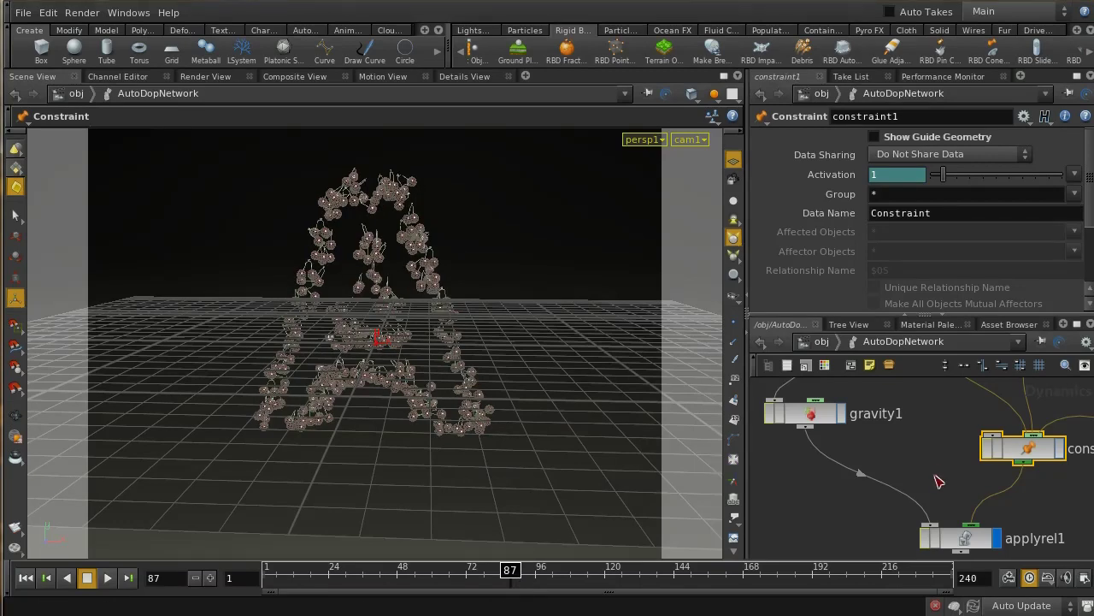
Examine both material assignments on the material1 node inside the cherry object and return to object level
left_click(821, 341)
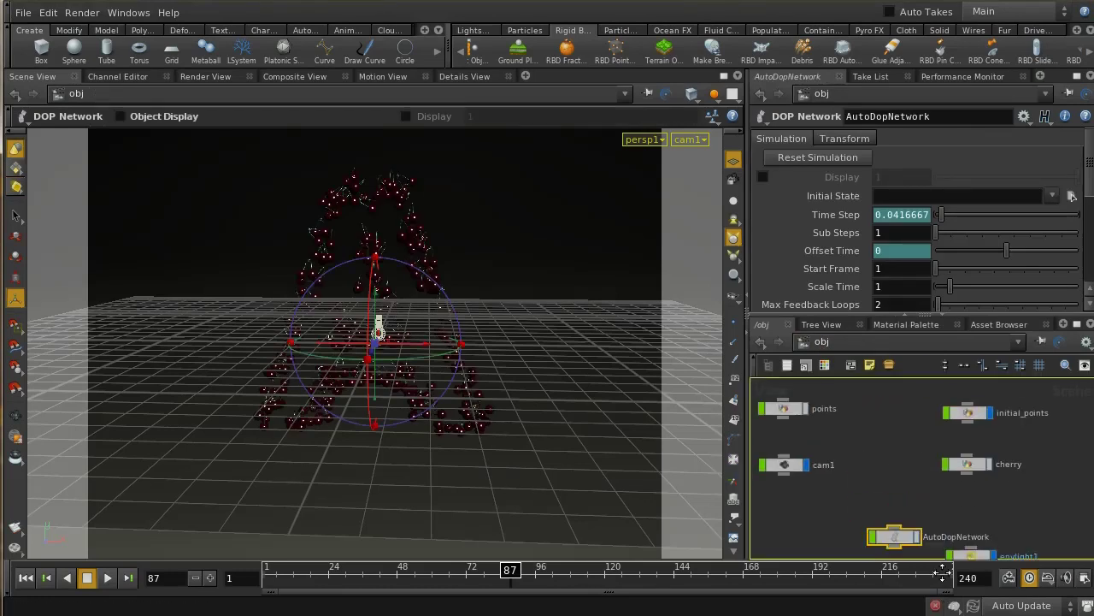
left_click_drag(936, 444, 975, 455)
double_click(968, 405)
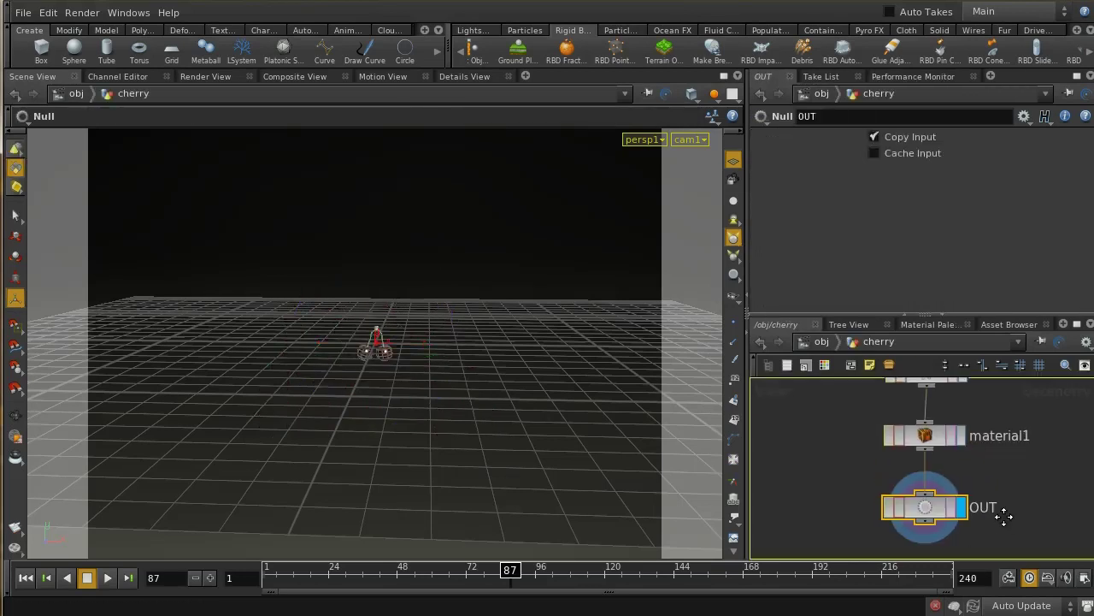
left_click(927, 436)
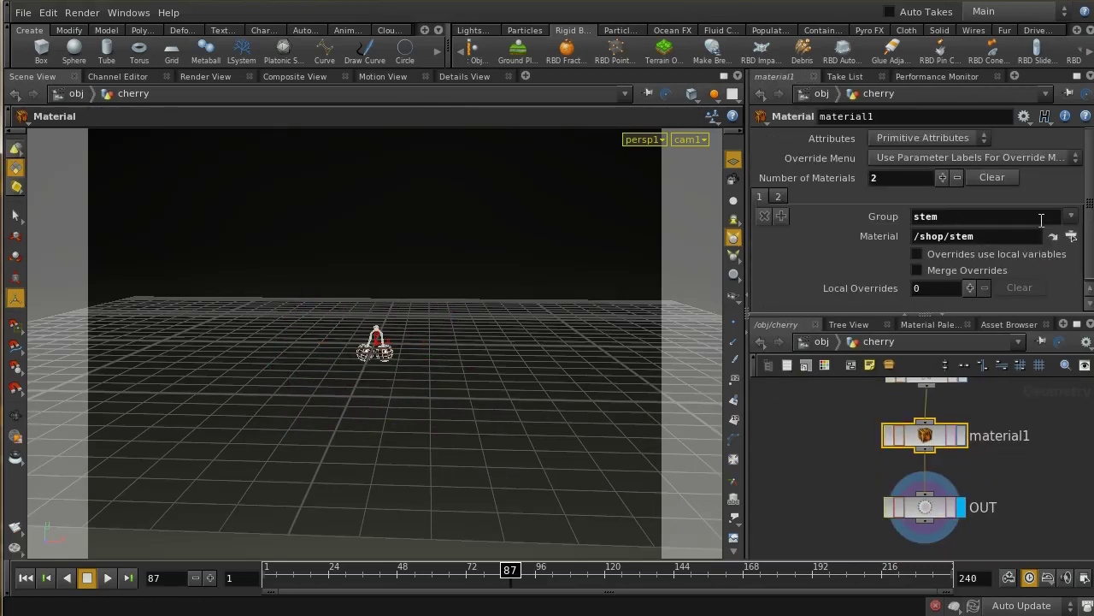
left_click(778, 196)
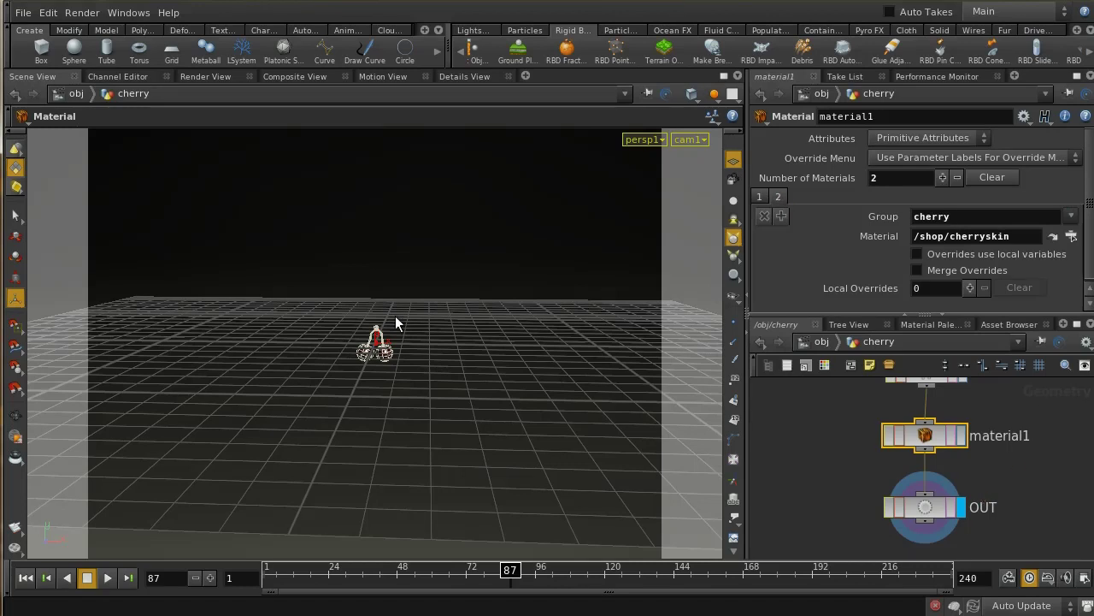
left_click(823, 341)
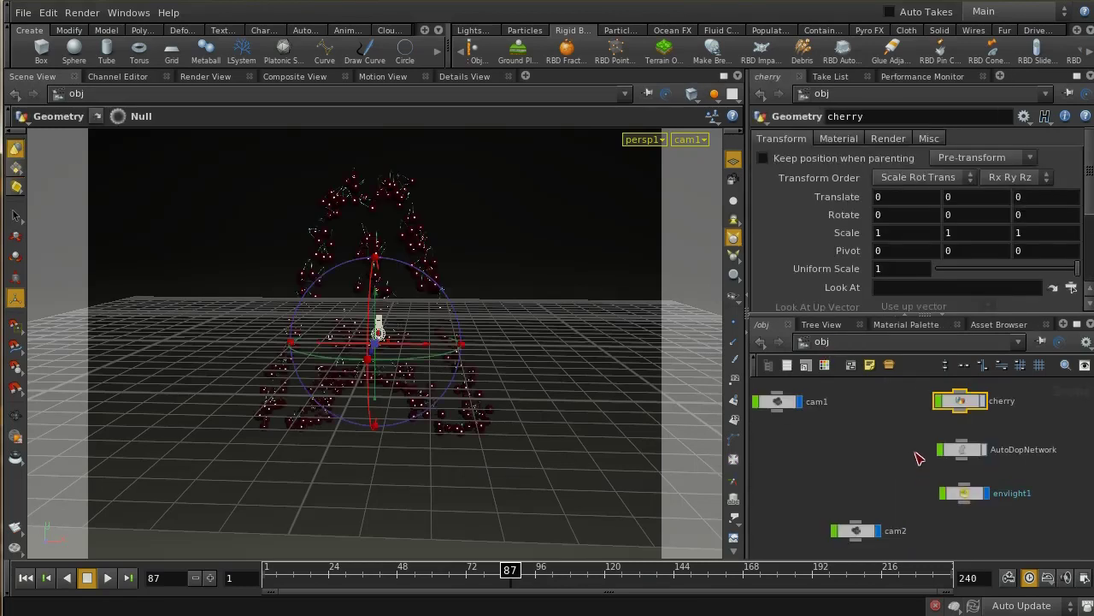
Examine the import settings of dopimport1 inside the initial_points object and return to object level
middle_click_drag(916, 452, 907, 511)
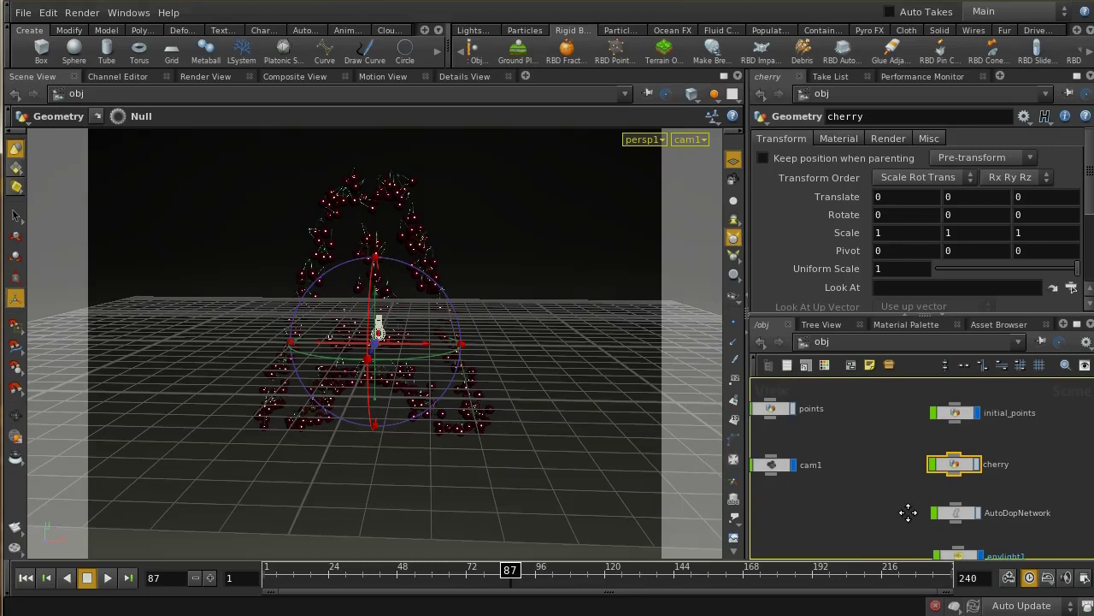
left_click(954, 415)
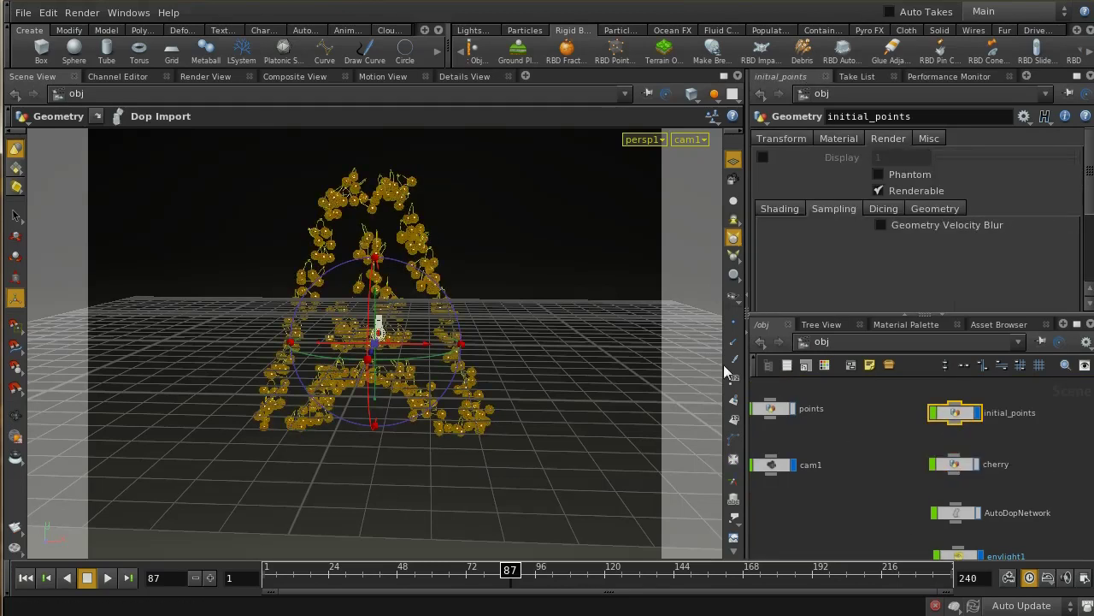
double_click(955, 413)
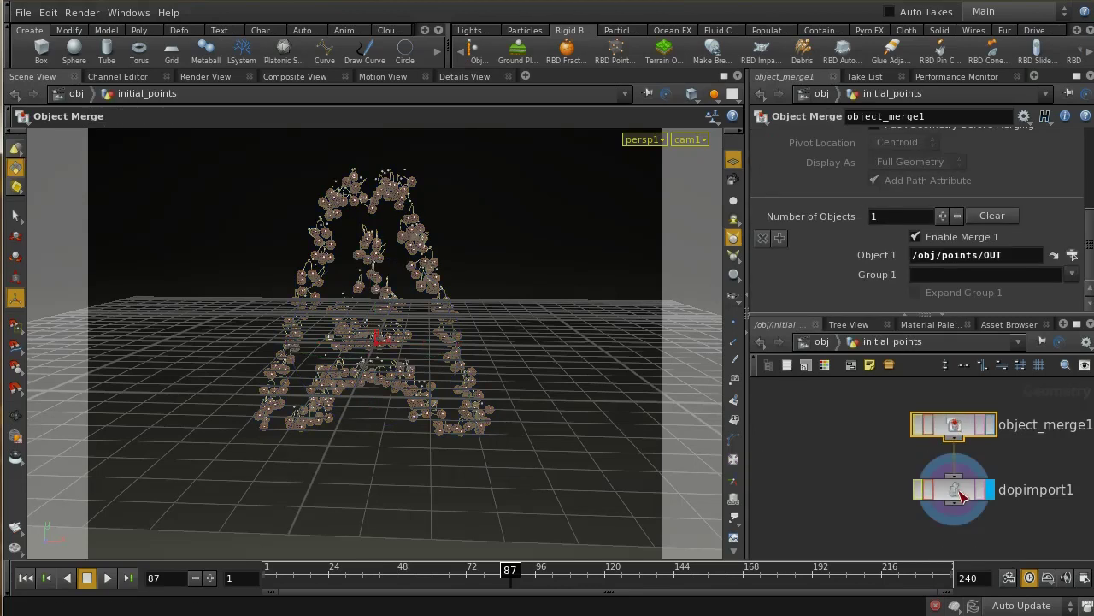
left_click(963, 496)
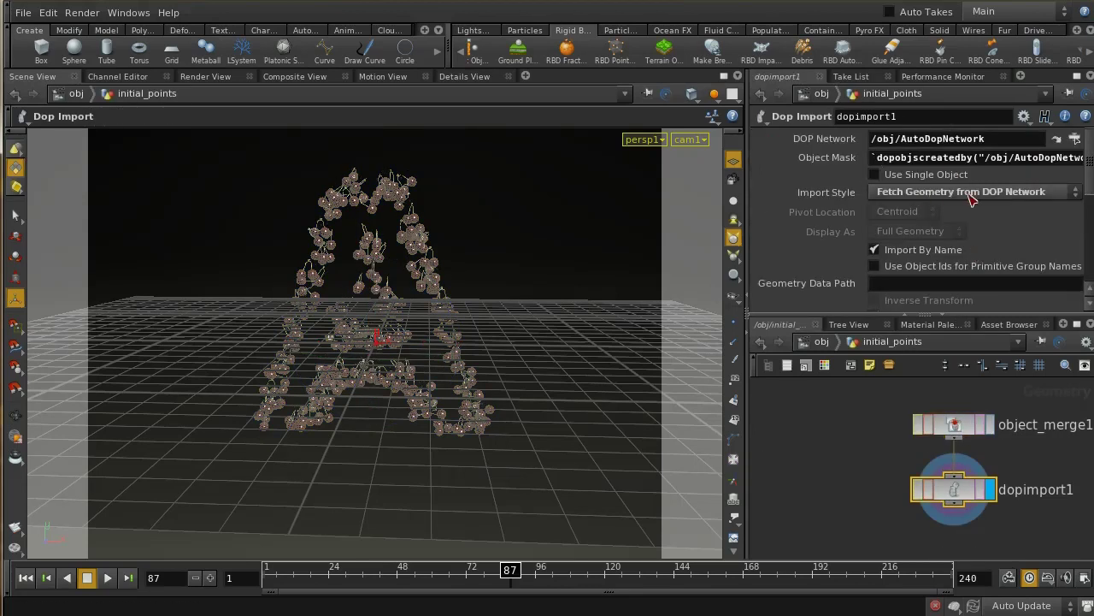
left_click(822, 343)
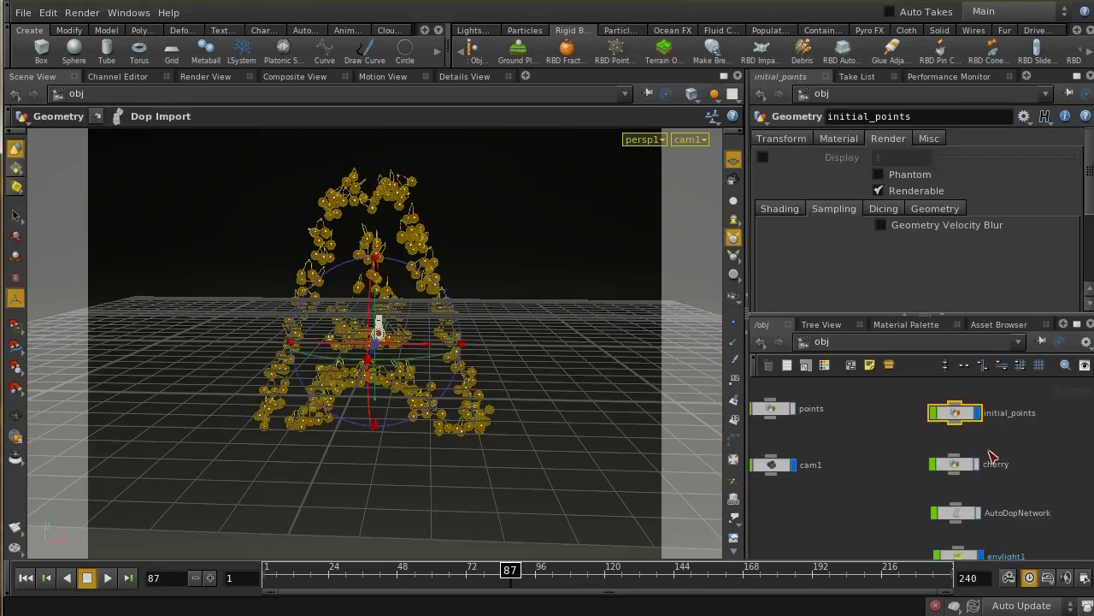
Render frame 87 with /out/mantra_ipr through the /obj/cam1 camera
left_click(205, 76)
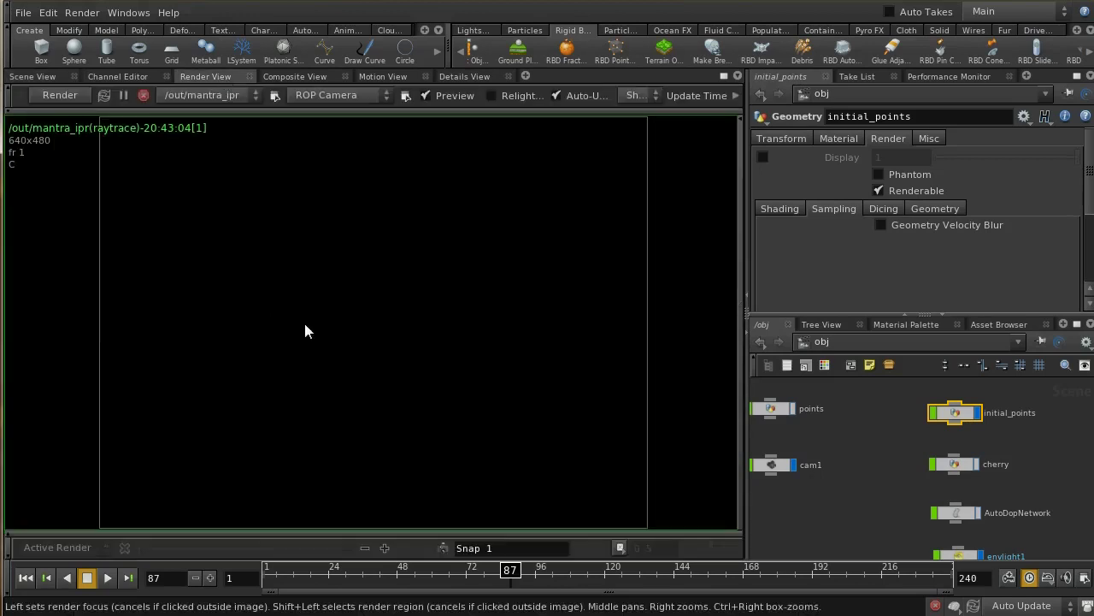
left_click(301, 97)
left_click(330, 137)
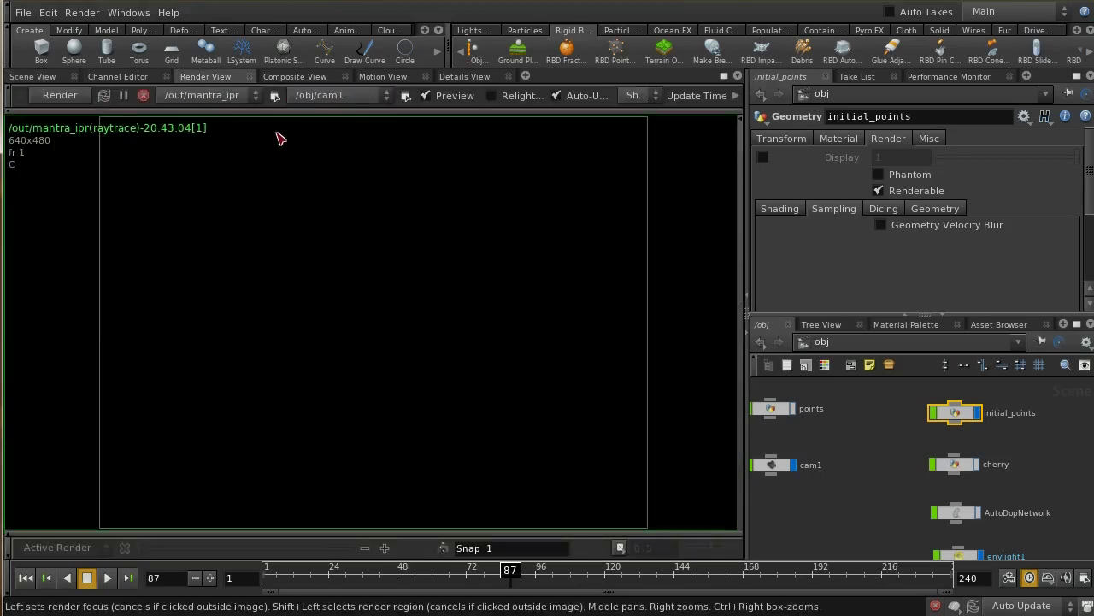
left_click(79, 99)
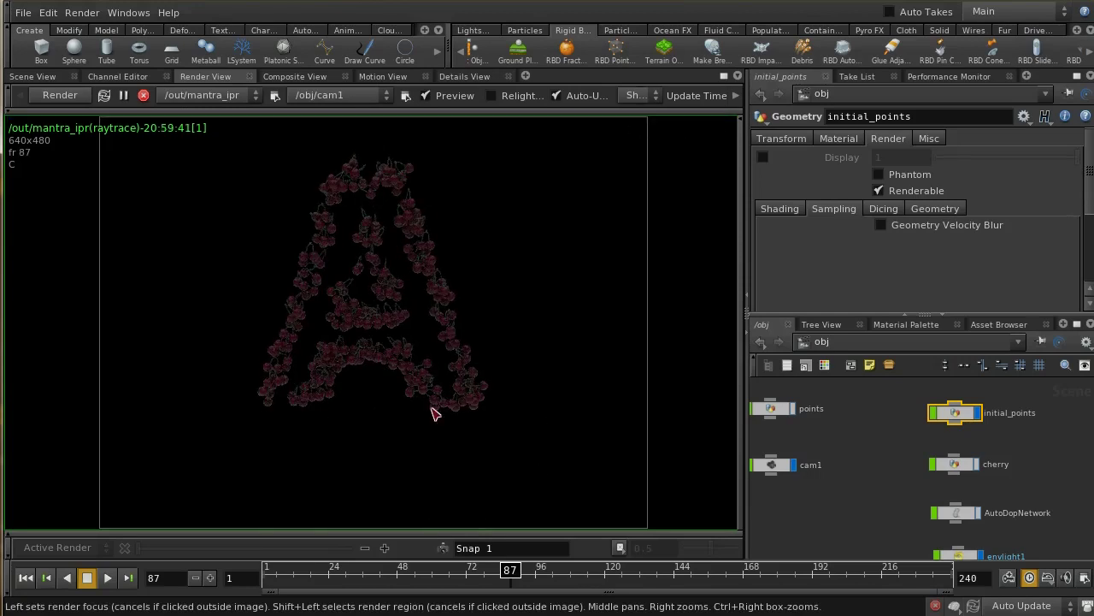
Inspect the envlight1 environment light's settings and re-render the cherries at frame 35
middle_click_drag(1035, 500, 1026, 424)
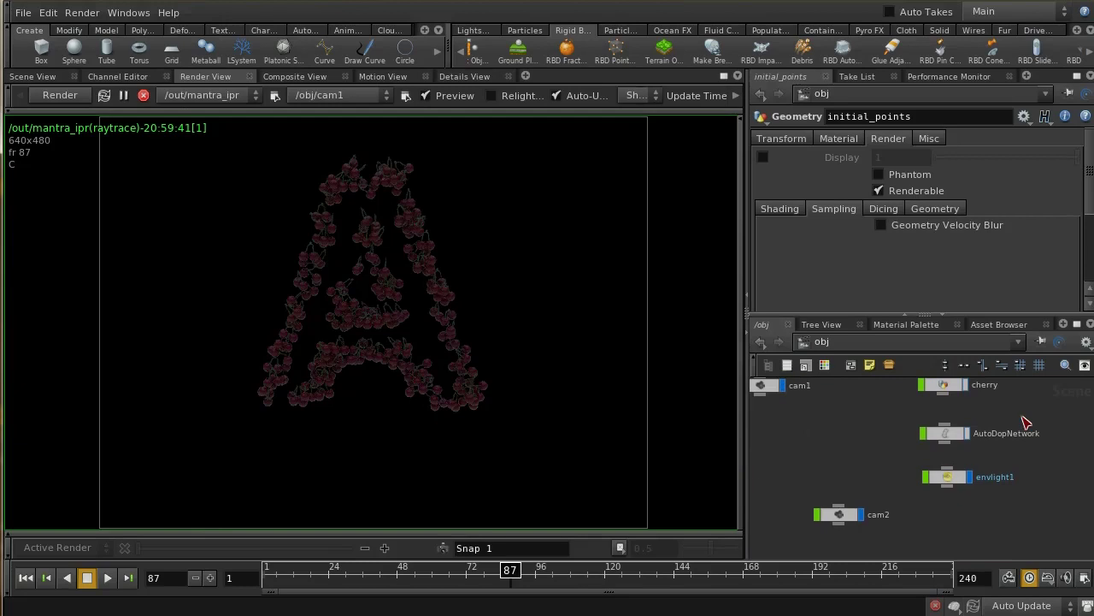
left_click(947, 476)
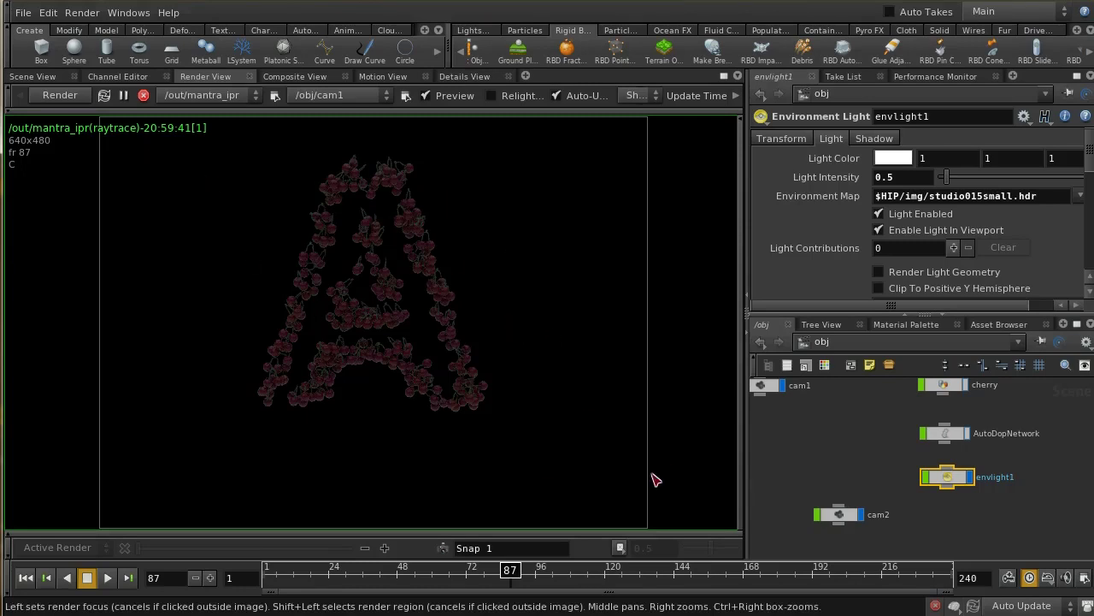
left_click(425, 570)
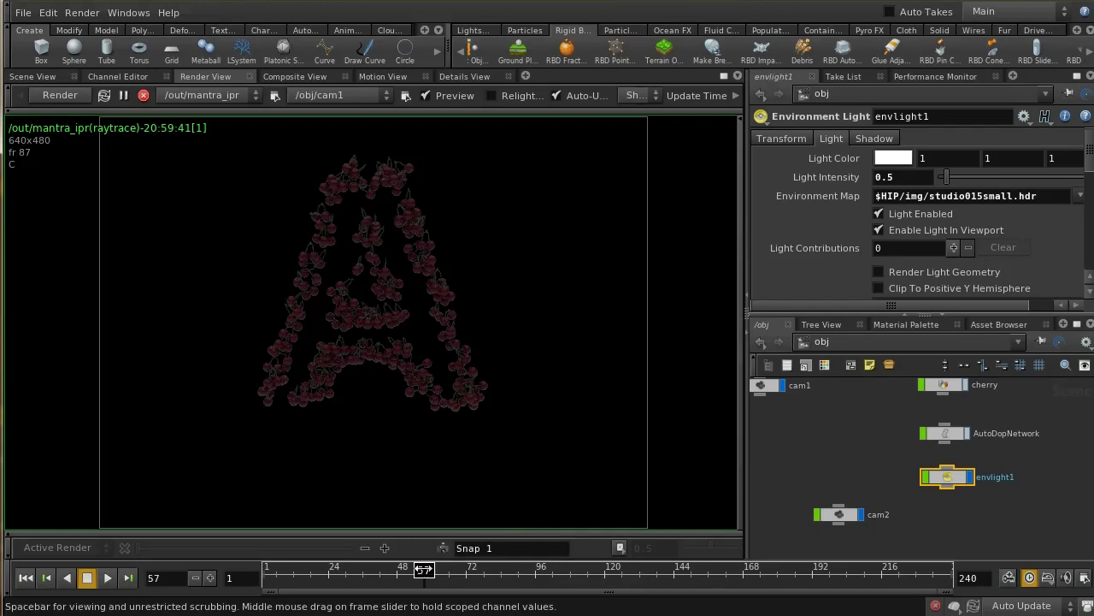
left_click(359, 569)
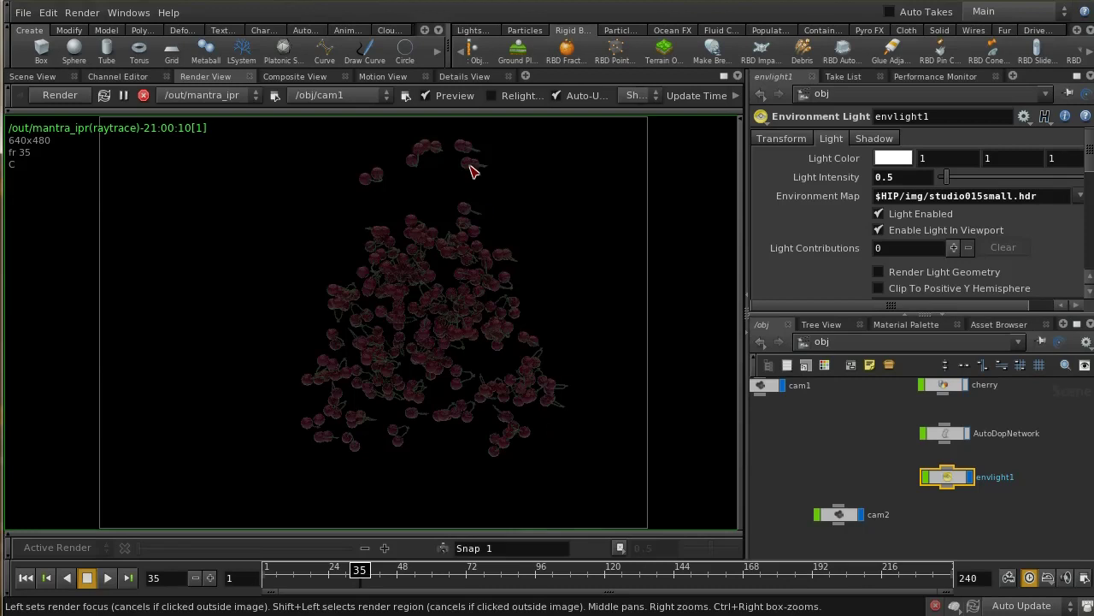
scroll(500, 323, "up", 1)
scroll(500, 323, "up", 2)
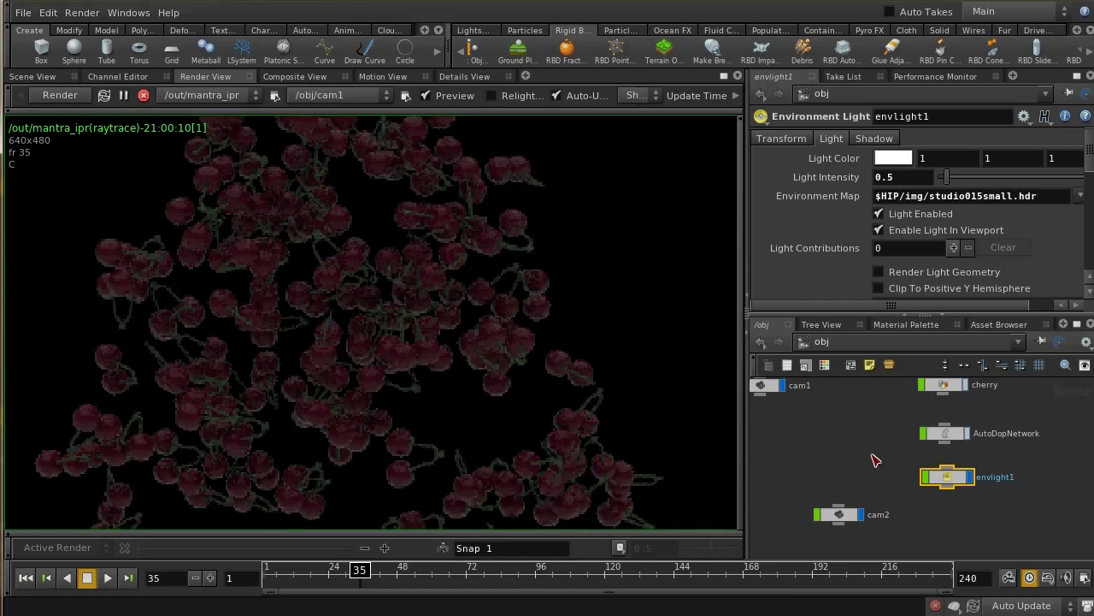
Delete the mantra_just_cherry render node from the /out network
middle_click_drag(872, 457, 901, 468)
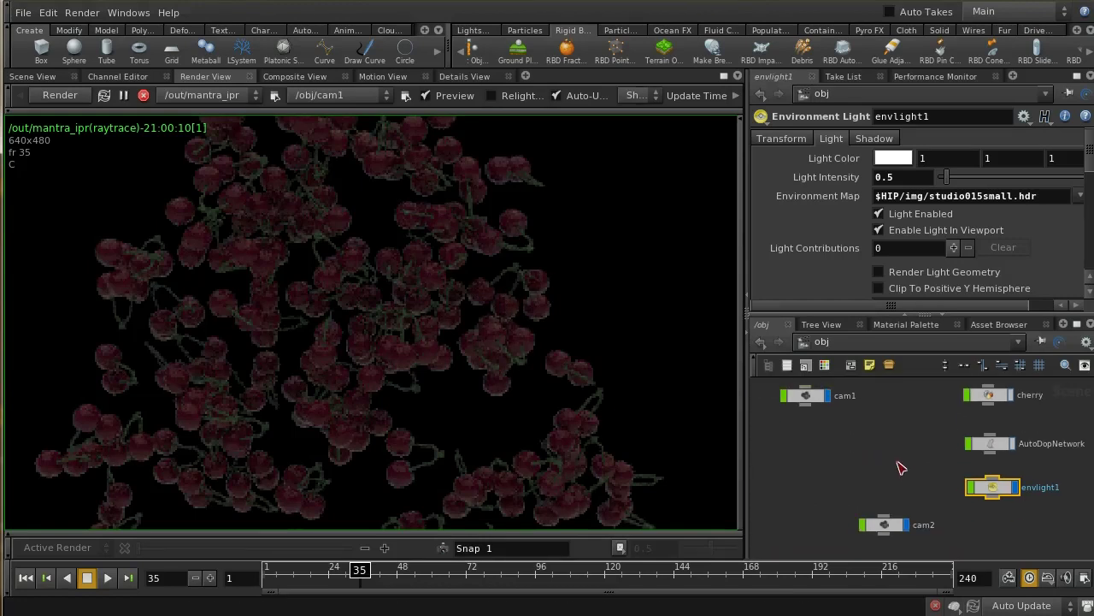
left_click(894, 348)
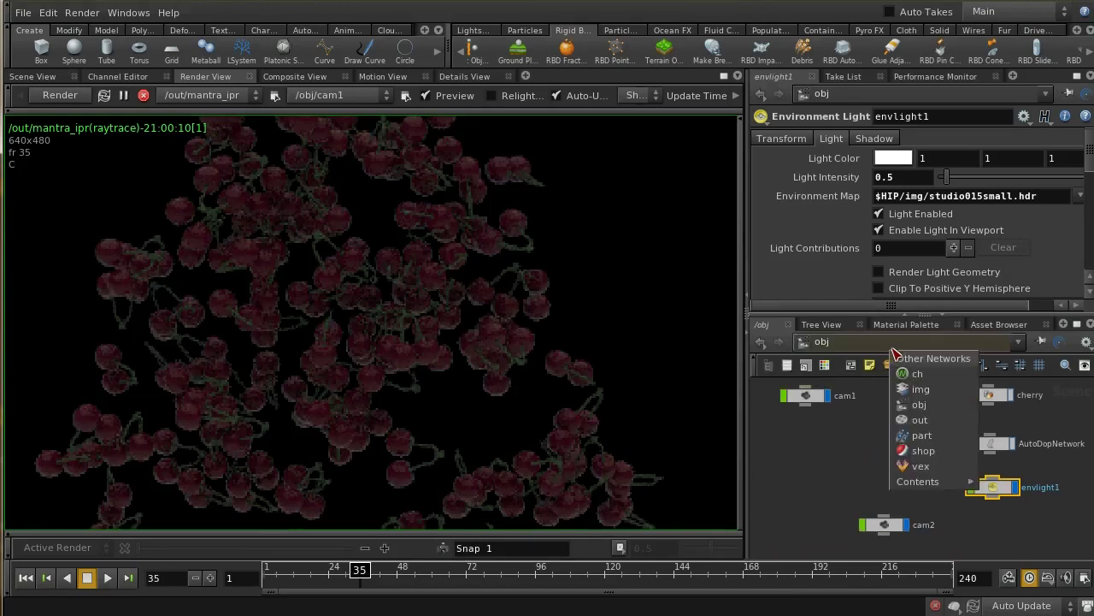
left_click(938, 425)
scroll(965, 484, "up", 2)
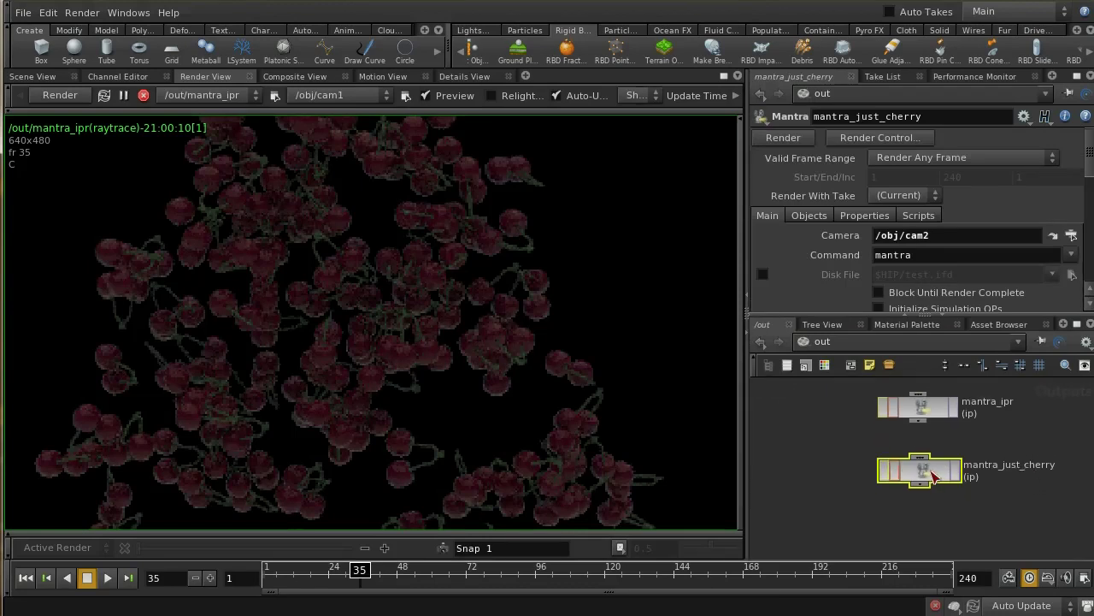
key("Delete")
Duplicate the mantra_ipr render node, place the copy beneath the original, and rename it mantra_final
middle_click_drag(929, 477, 919, 498)
left_click(908, 432)
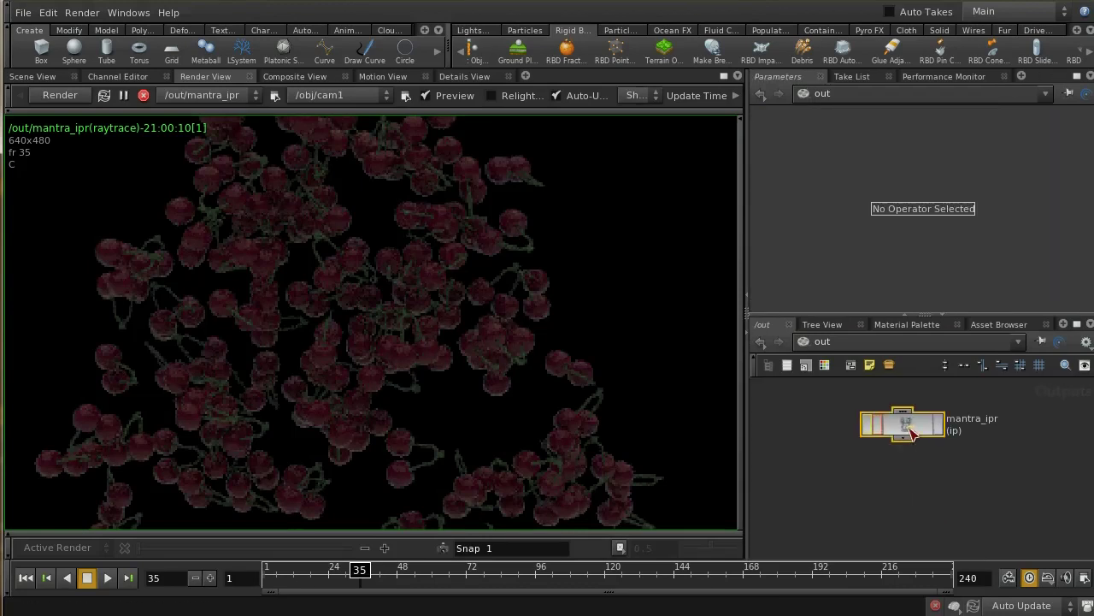
key("ctrl+c")
key("ctrl+v")
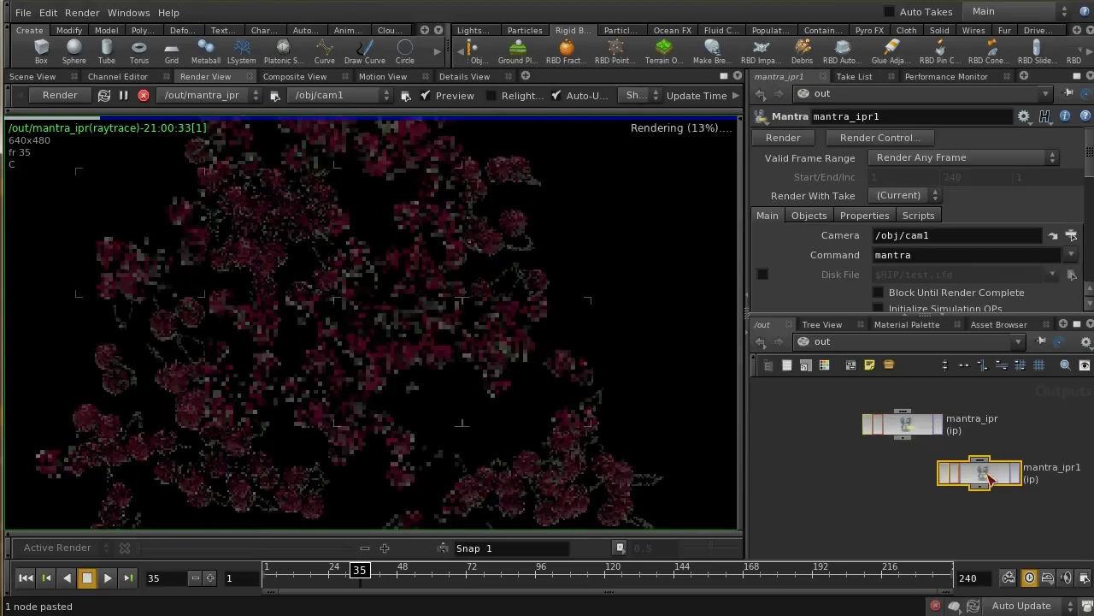
left_click(908, 489)
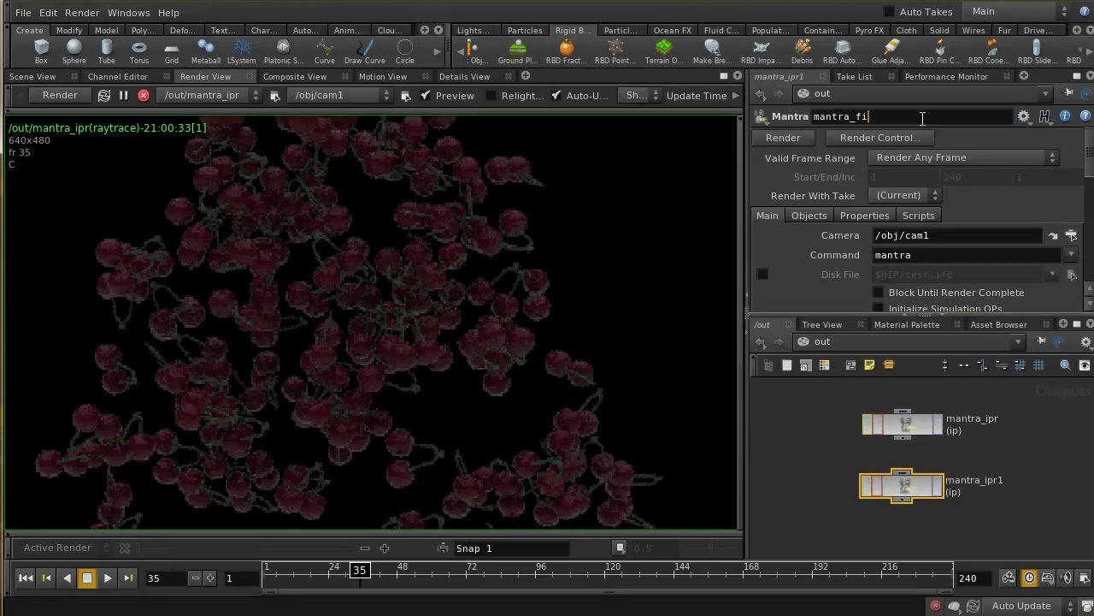
key("Return")
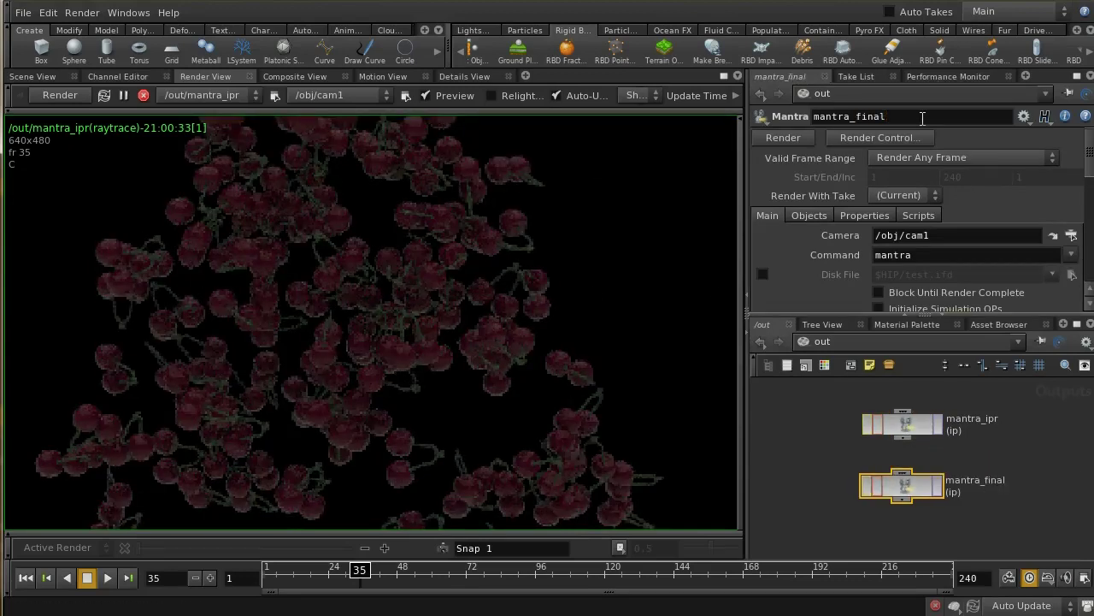
Set the rendering engine of mantra_final to Physically Based Rendering
left_click(864, 215)
left_click(895, 257)
left_click(927, 271)
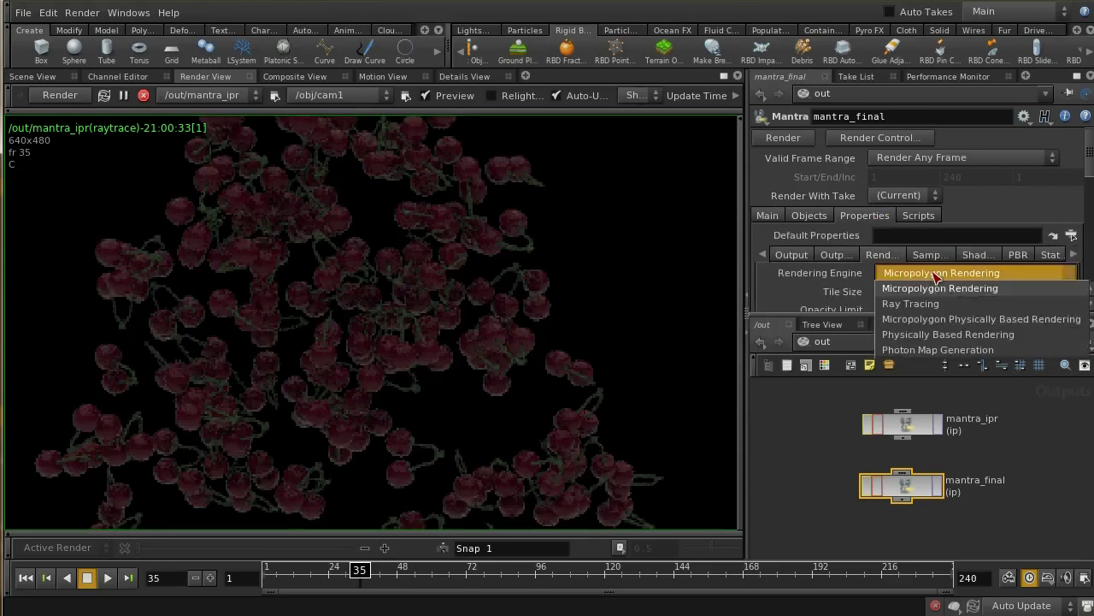
left_click(958, 334)
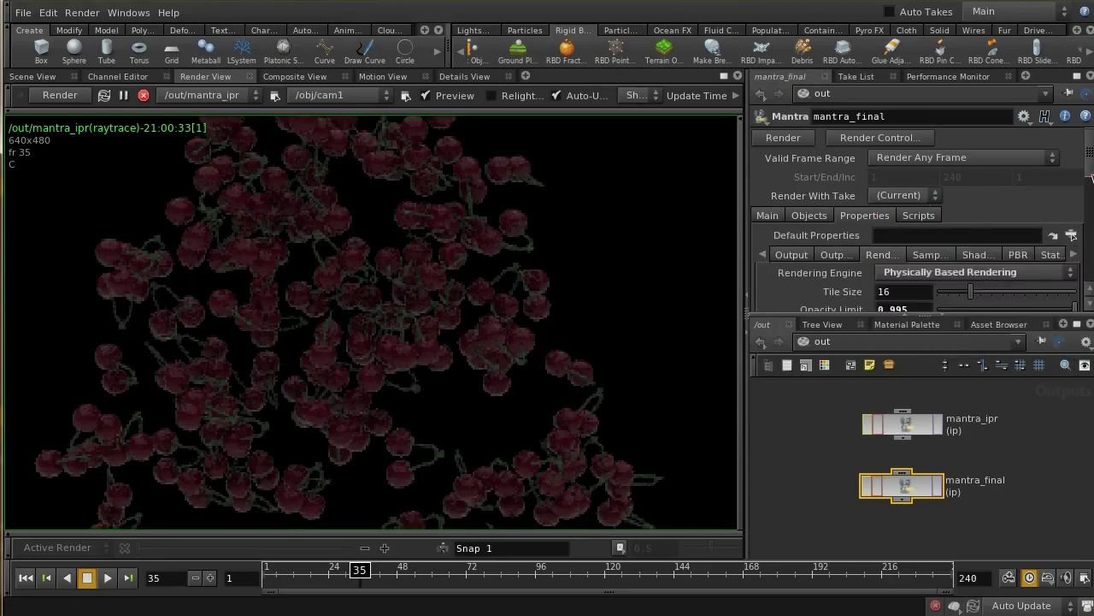
Enable Allow Motion Blur on mantra_final and set its pixel samples to 7 by 7
left_click_drag(1091, 177, 1090, 222)
left_click(930, 182)
left_click(964, 211)
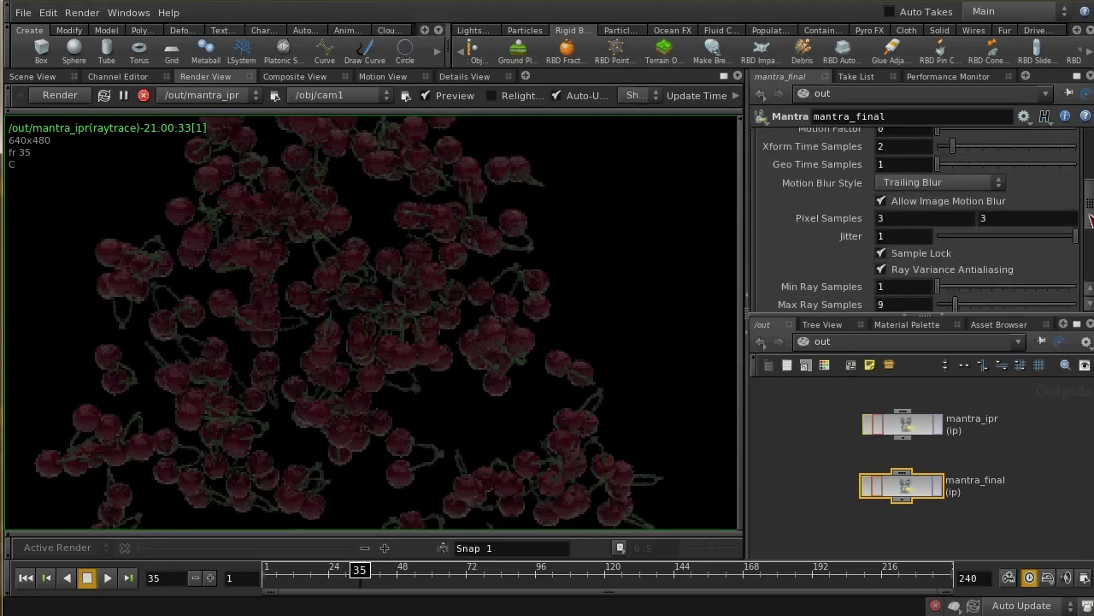
middle_click_drag(850, 221, 890, 220)
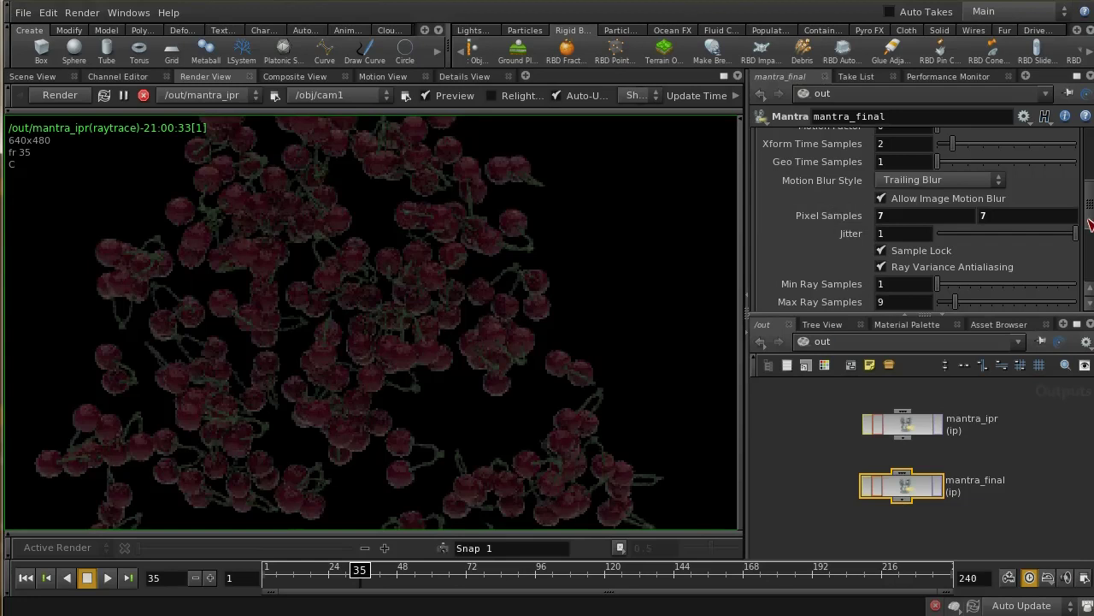
scroll(1090, 225, "up", 4)
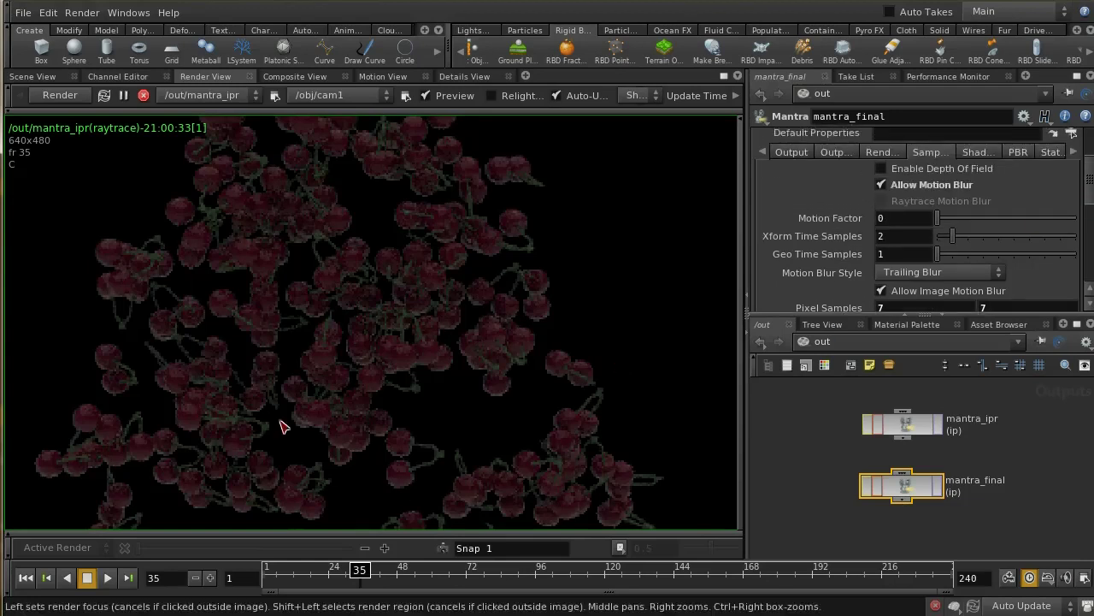
Render frame 35 using the /out/mantra_final render node
left_click(213, 96)
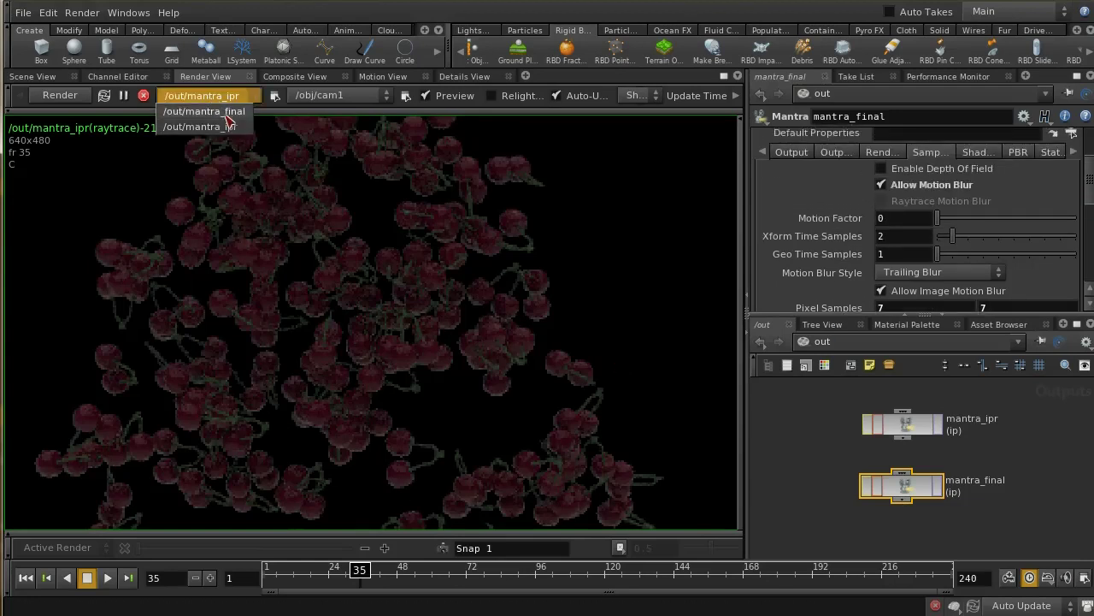
left_click(205, 111)
left_click(61, 97)
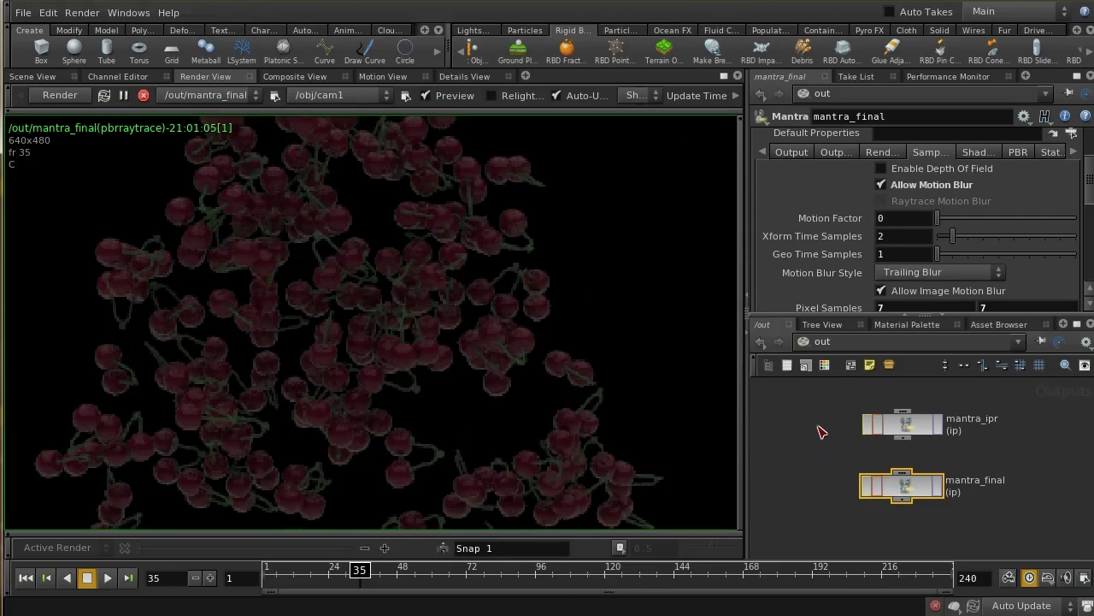
Inspect the point velocity attributes of dopimport1 inside the initial_points object
middle_click_drag(818, 433, 830, 453)
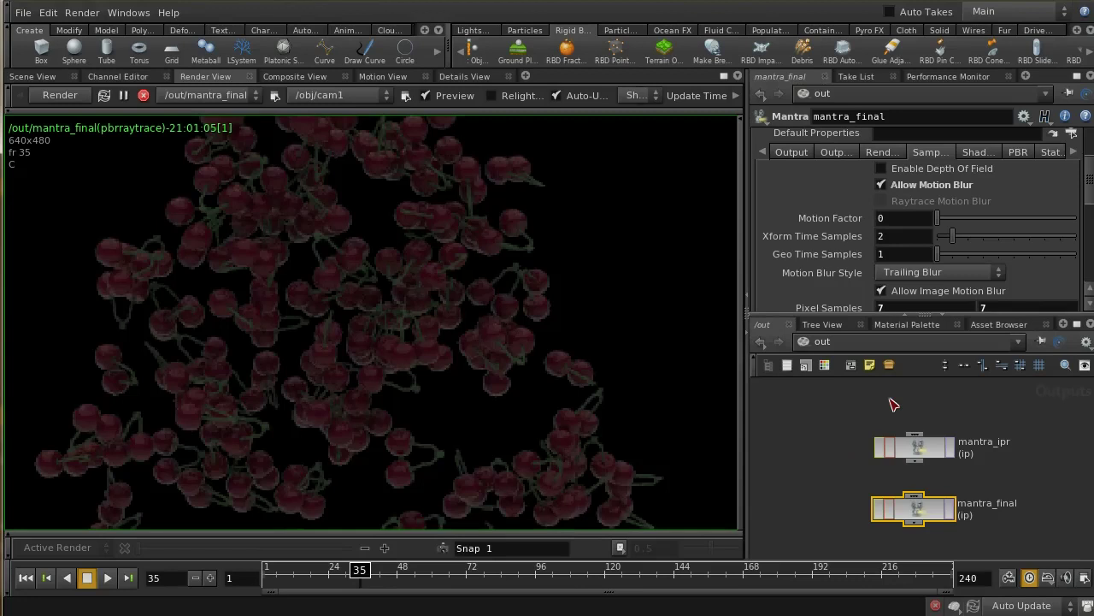
left_click(872, 342)
left_click(886, 400)
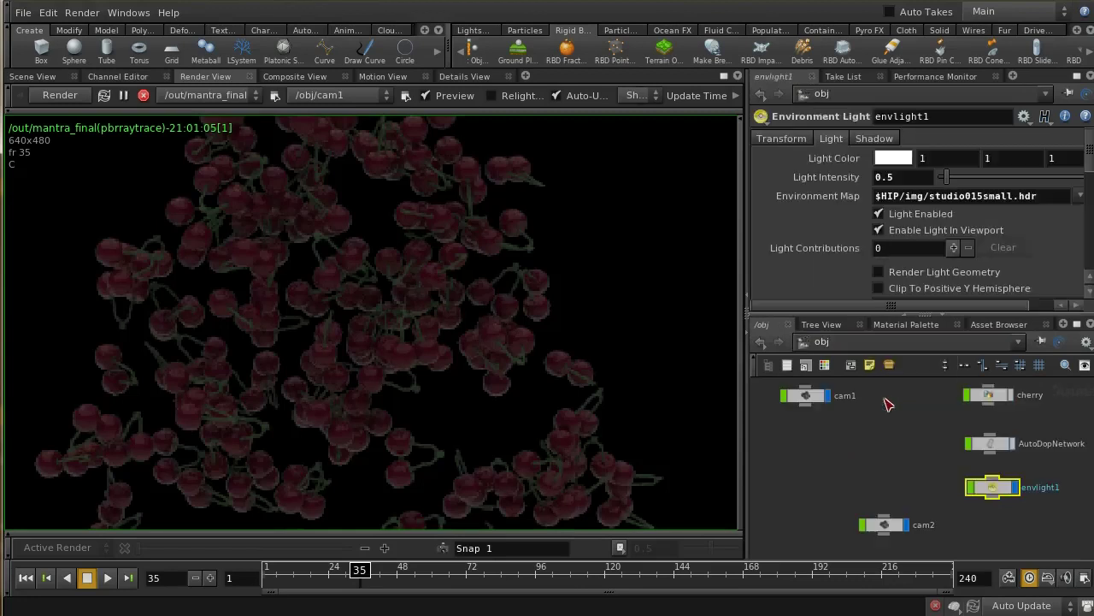
key("l")
left_click(902, 451)
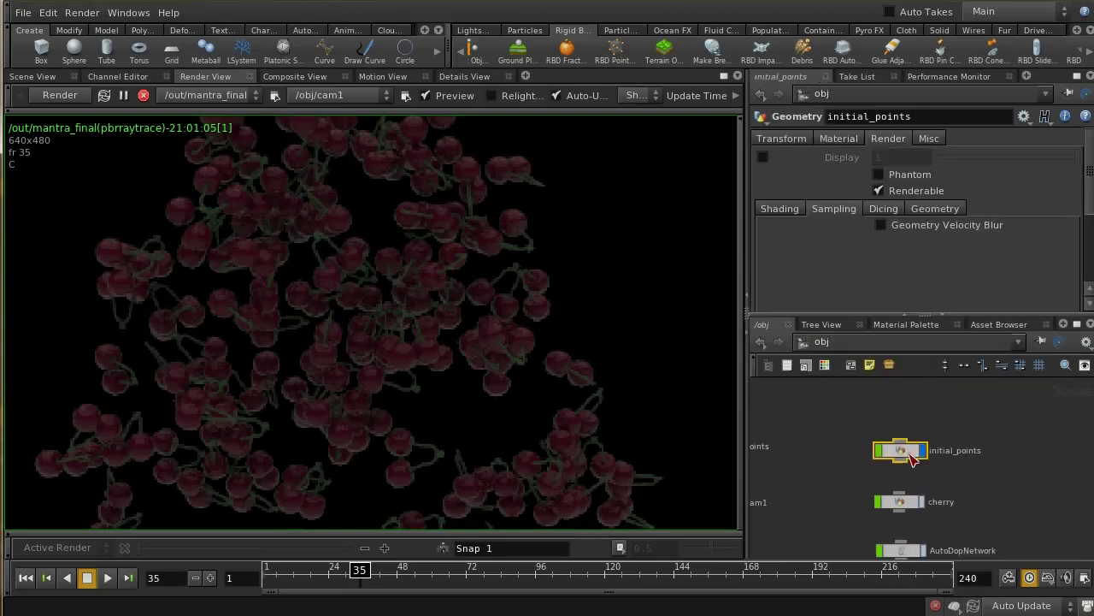
double_click(905, 451)
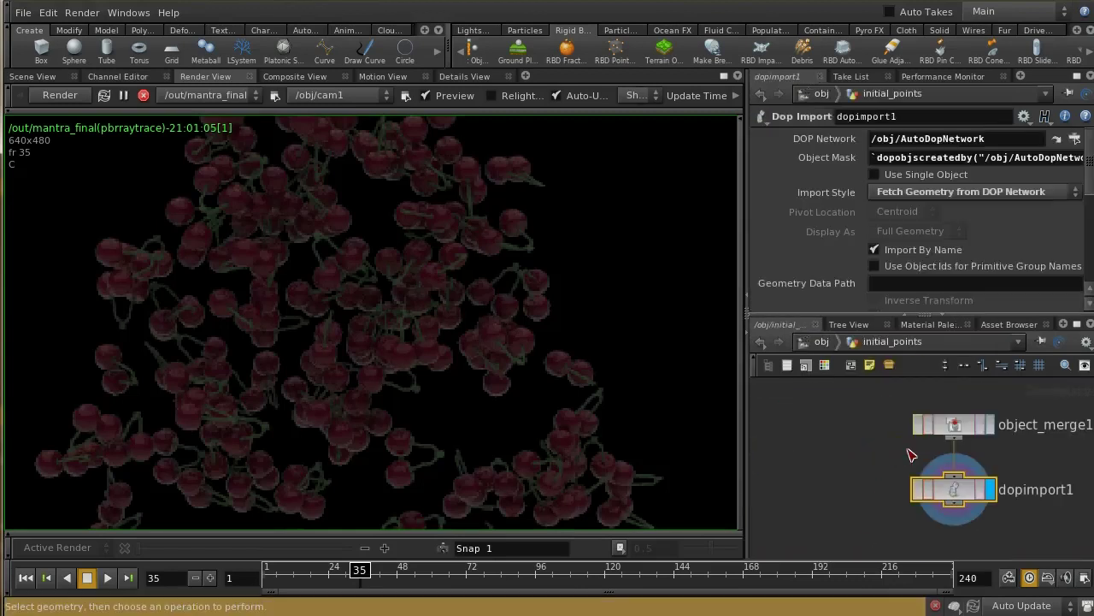
middle_click(955, 494)
middle_click_drag(880, 452, 813, 396)
middle_click(865, 425)
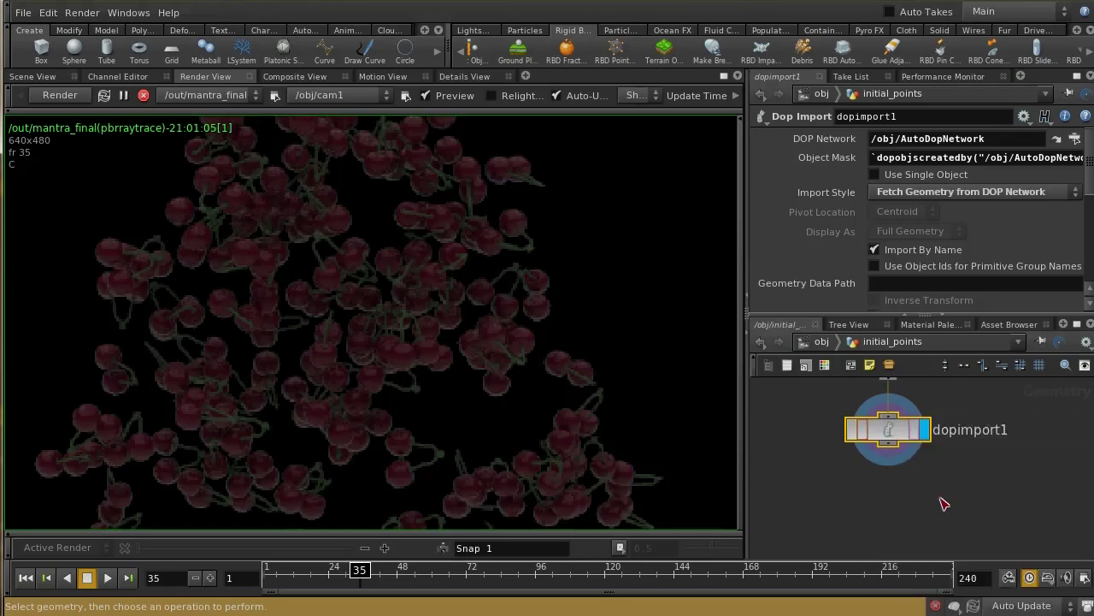
left_click(462, 77)
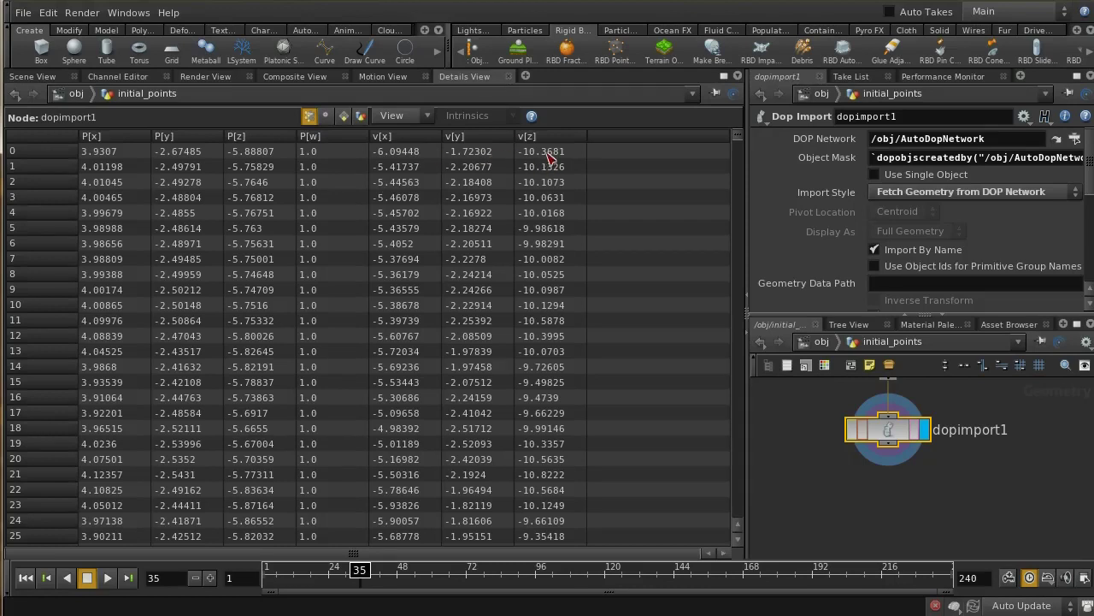
Enable Geometry Velocity Blur on the initial_points object and render frame 35 again with mantra_final
left_click(821, 342)
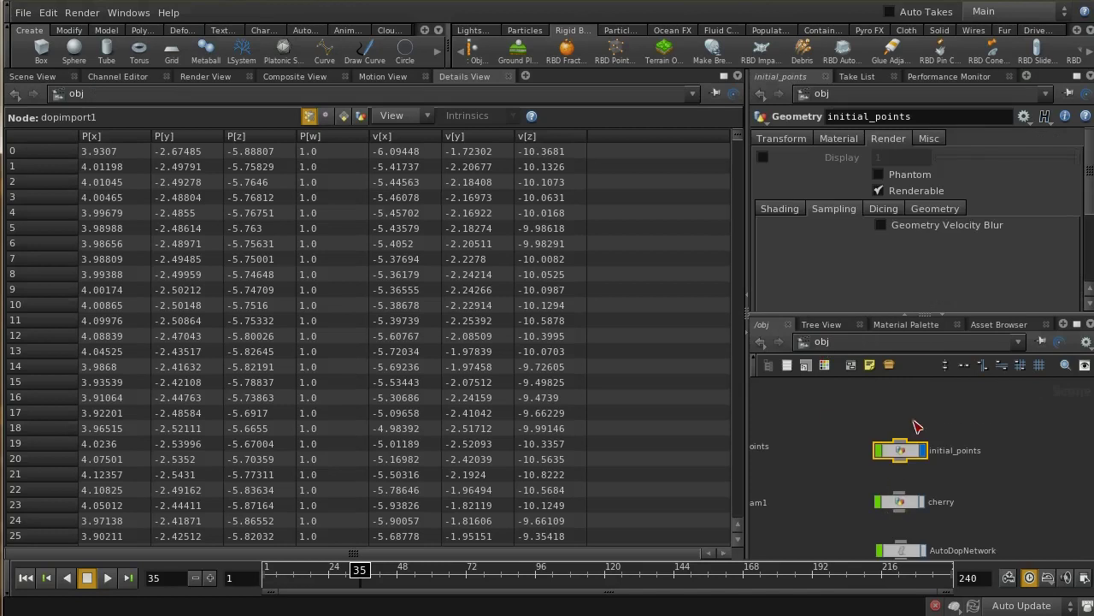
left_click(791, 211)
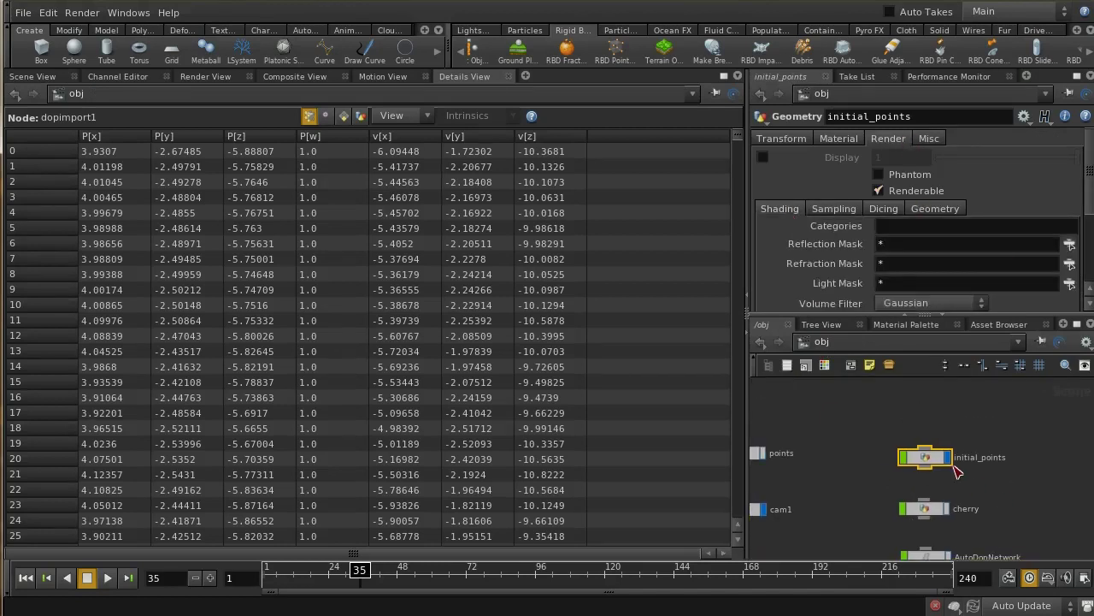
left_click(849, 211)
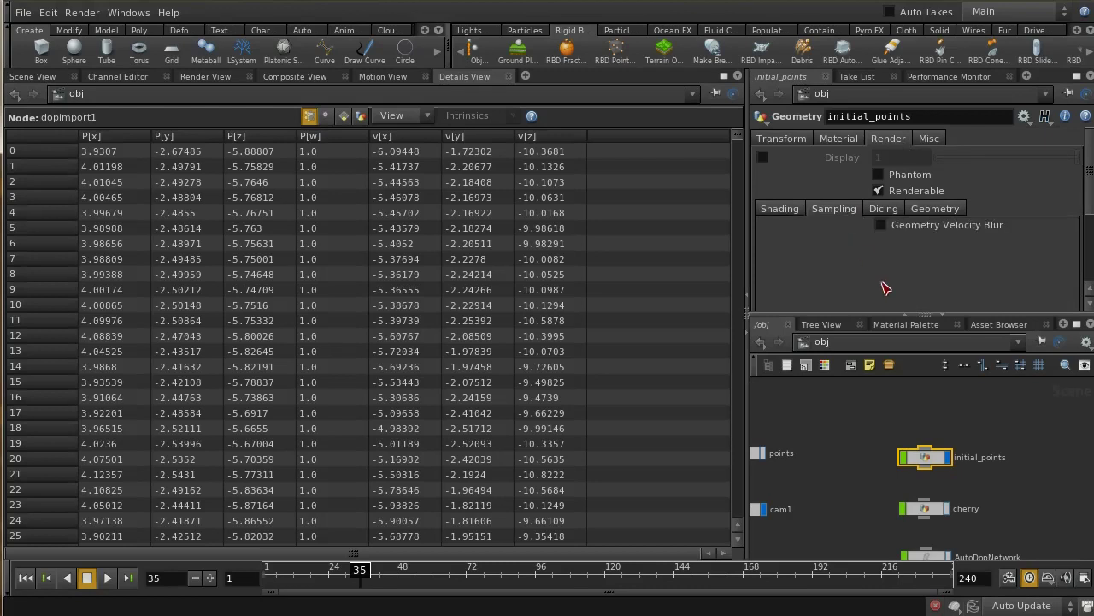
left_click(881, 225)
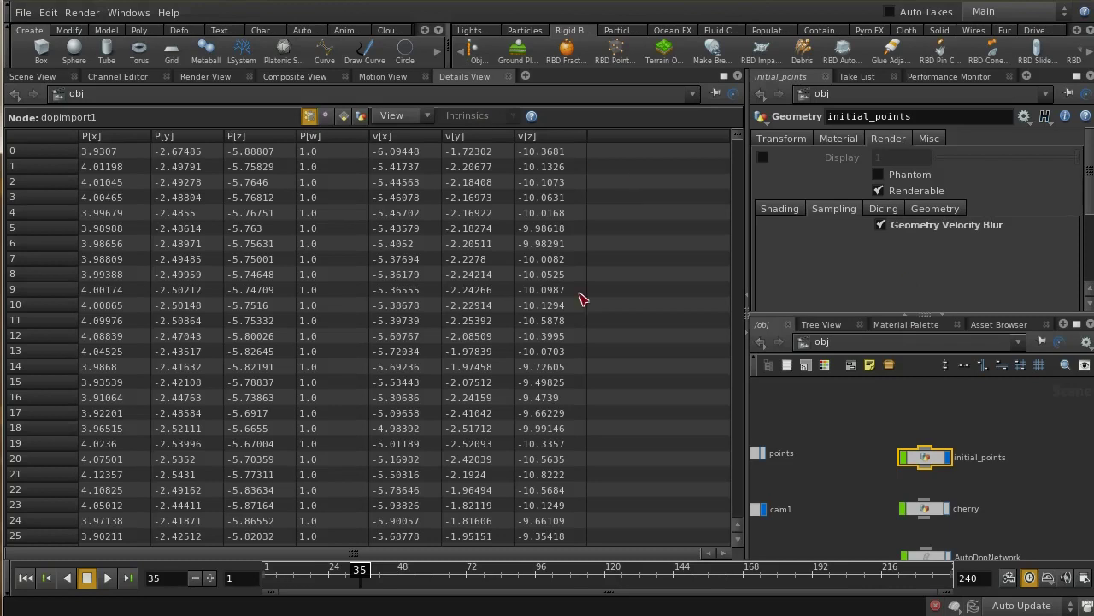
left_click(221, 77)
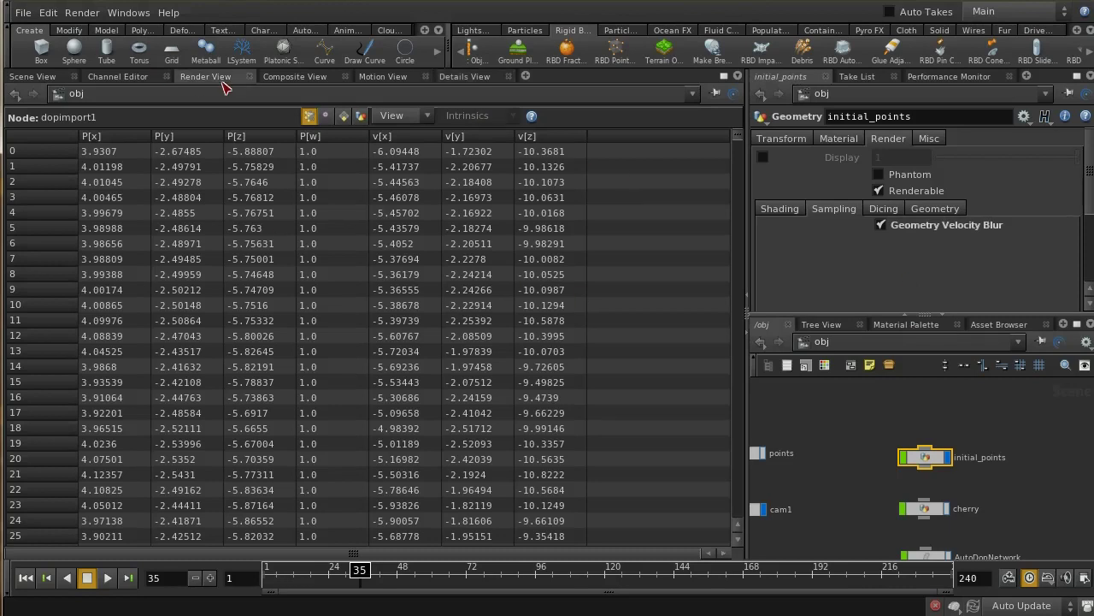
left_click(64, 96)
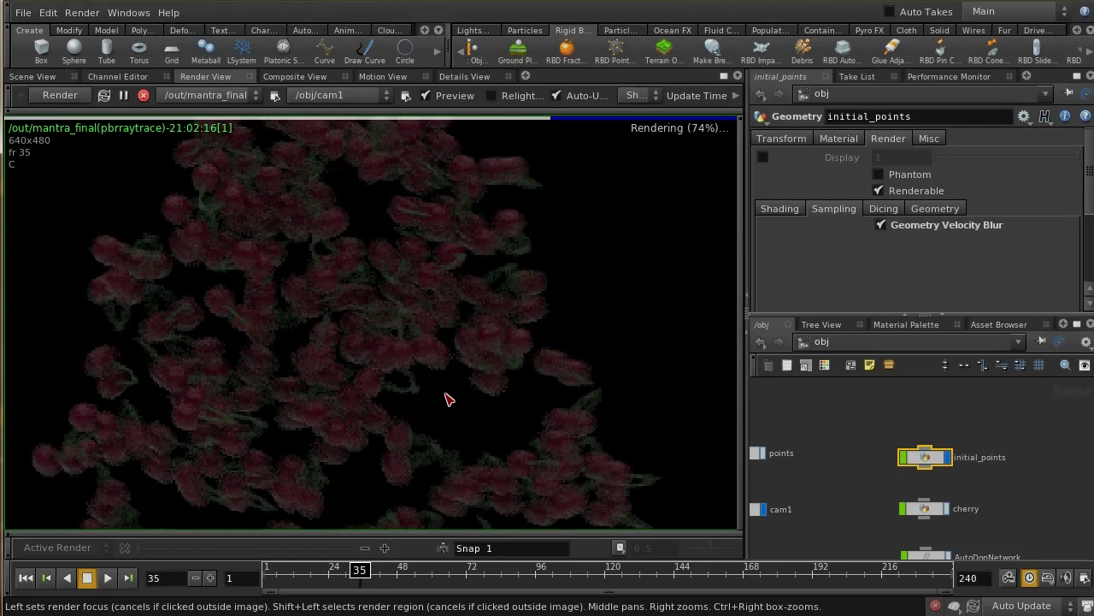
Examine the applyrel1 relationship settings and the anchorworldspacepos1 position and velocity settings inside AutoDopNetwork
middle_click_drag(804, 554, 845, 451)
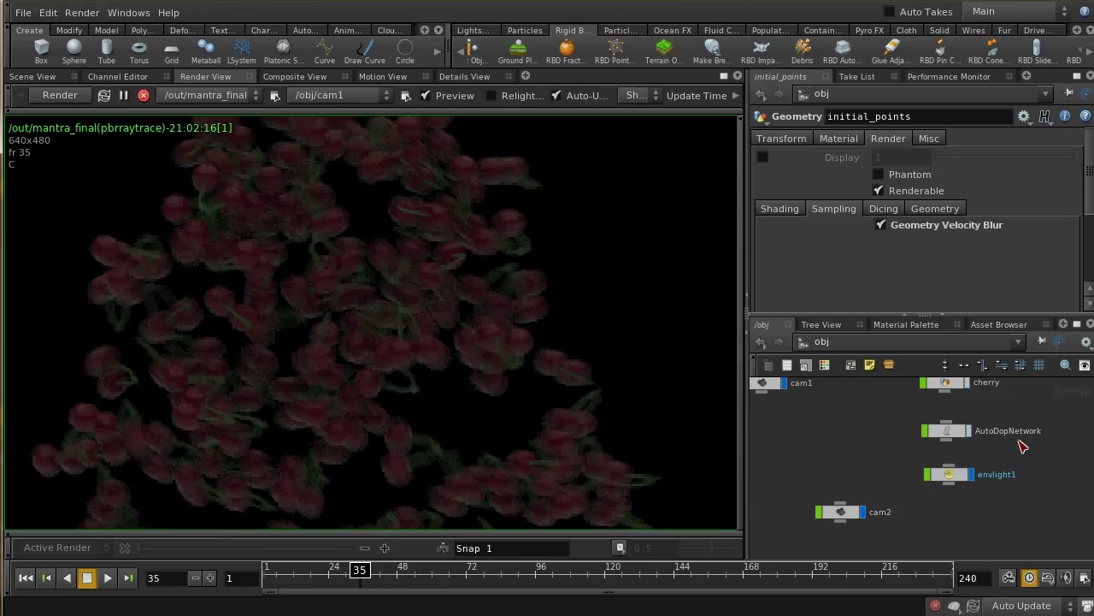
double_click(958, 436)
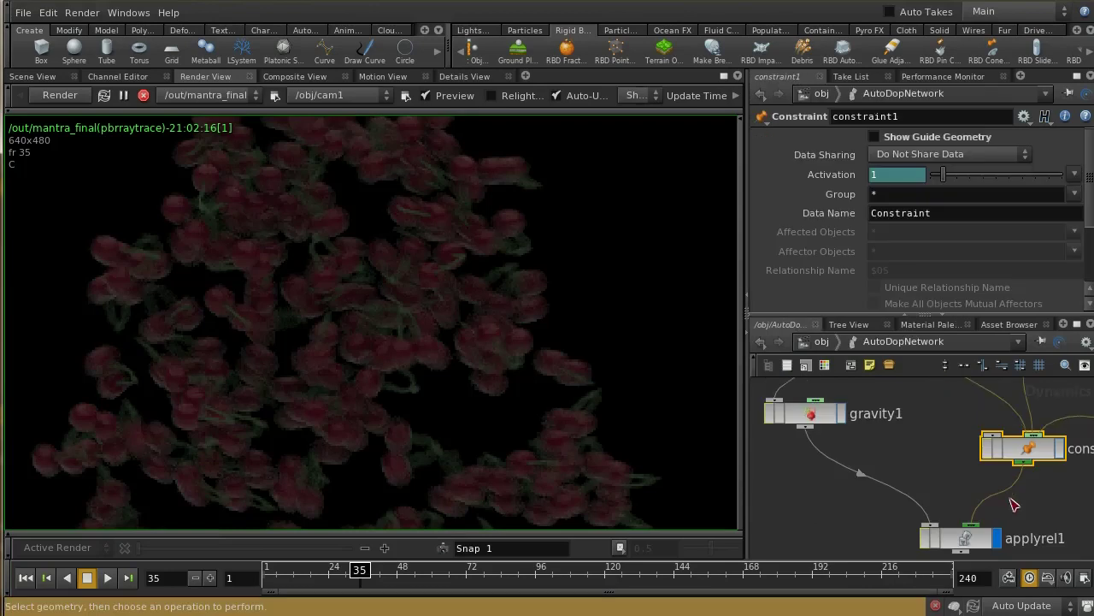
middle_click_drag(1013, 504, 987, 438)
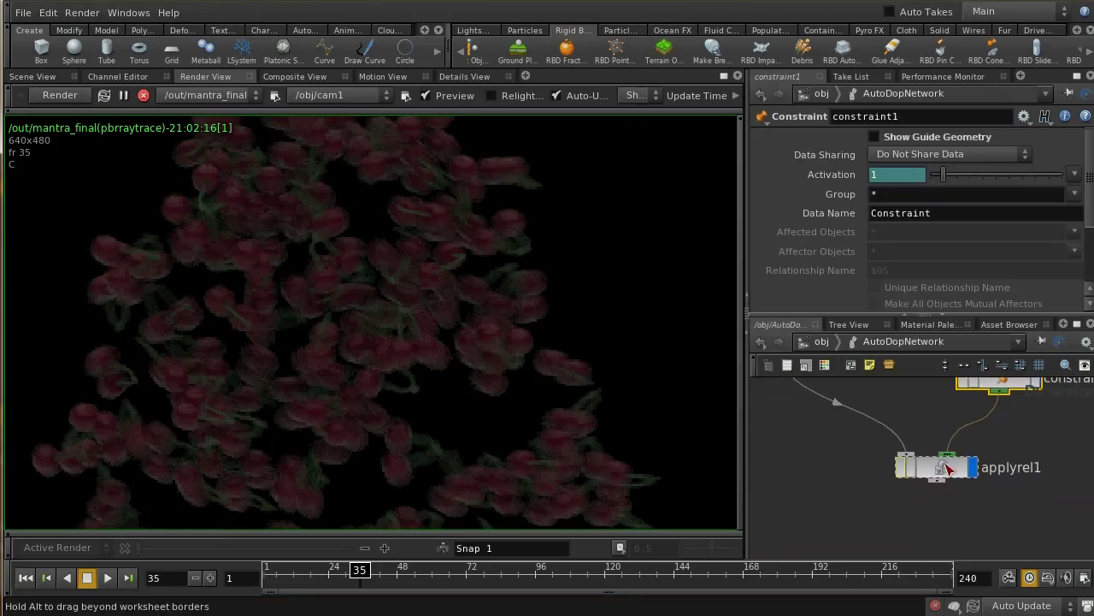
left_click(949, 469)
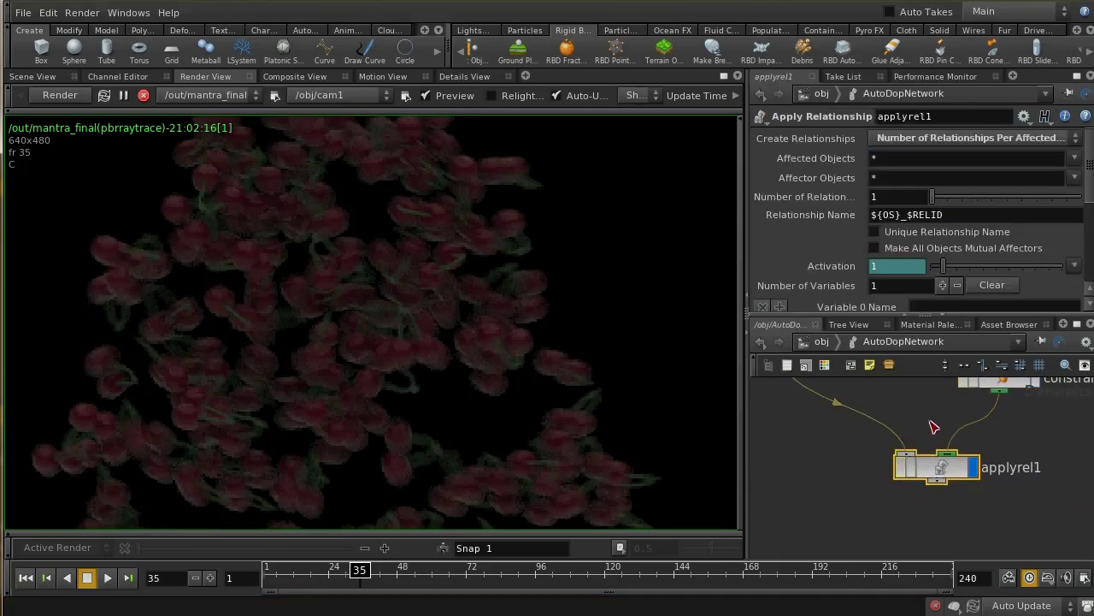
middle_click_drag(930, 420, 932, 451)
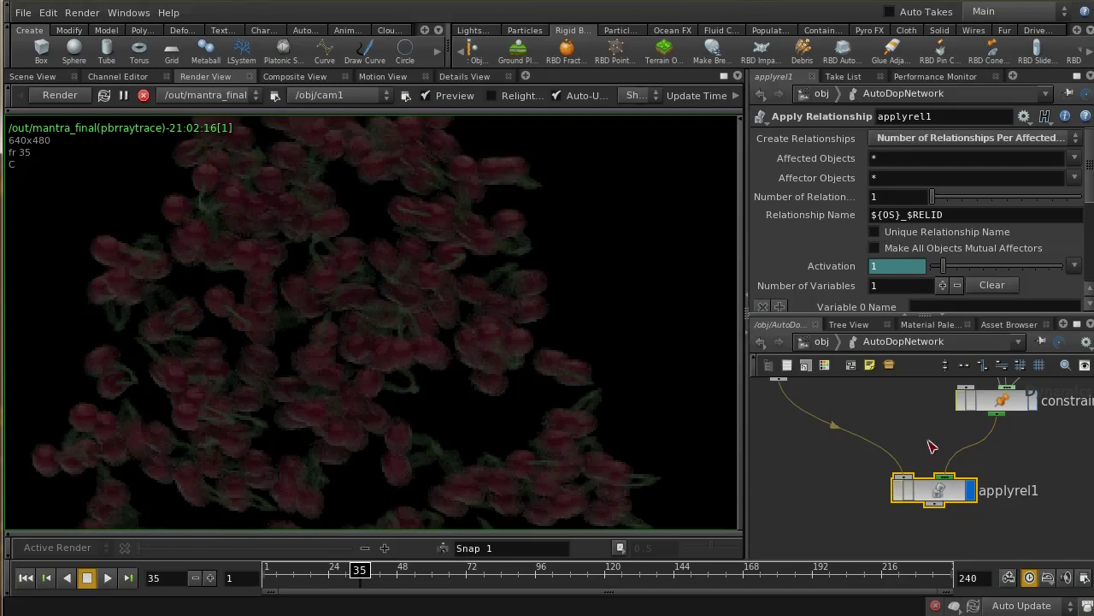
middle_click_drag(932, 435, 906, 513)
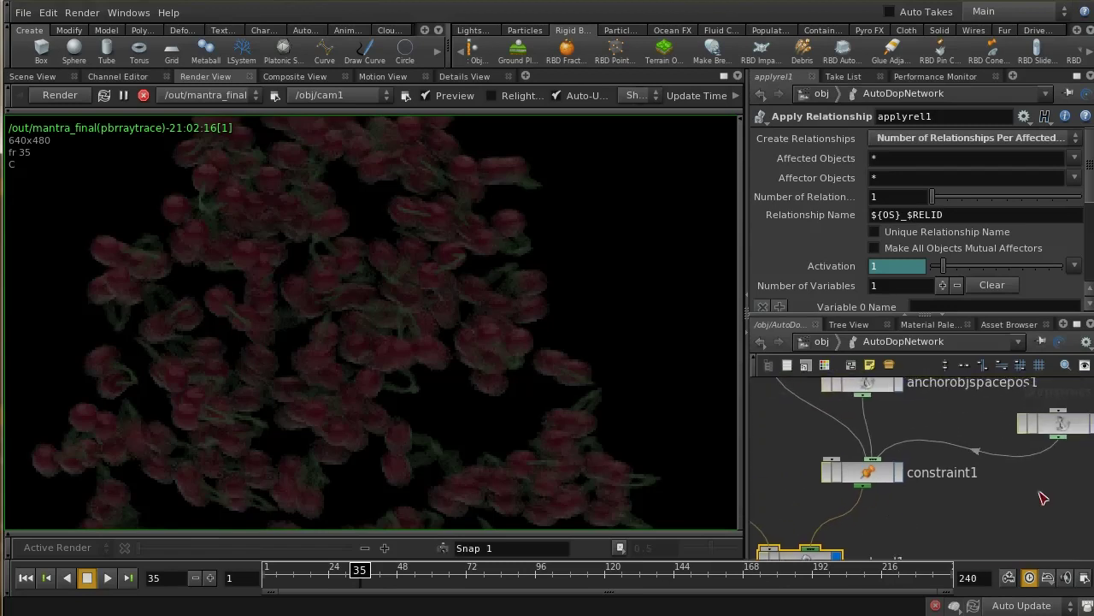
middle_click_drag(1038, 493, 966, 464)
left_click(966, 438)
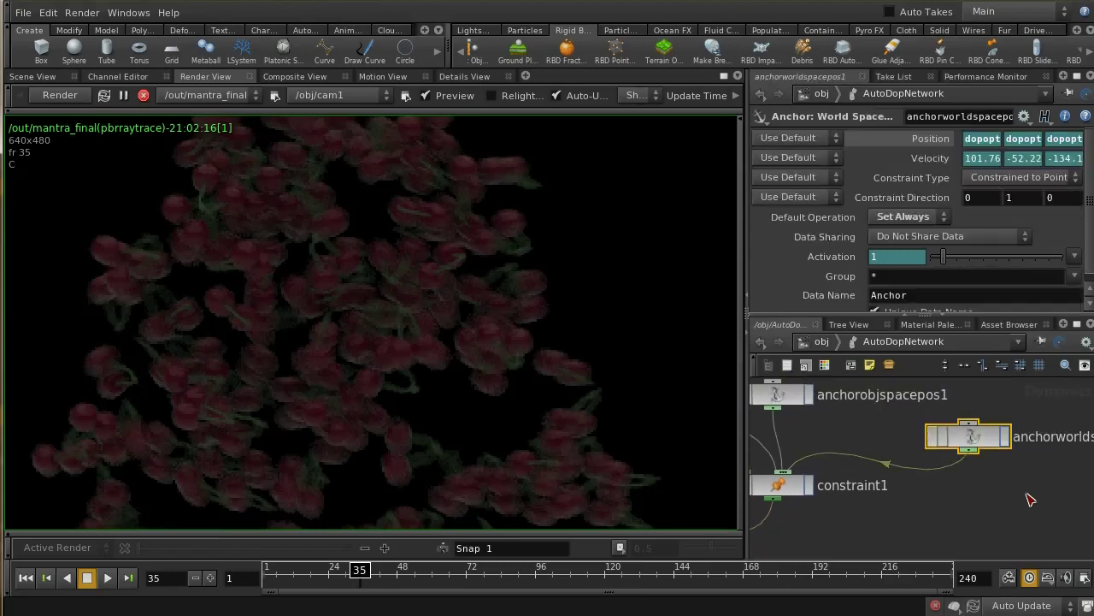
middle_click_drag(1030, 500, 956, 508)
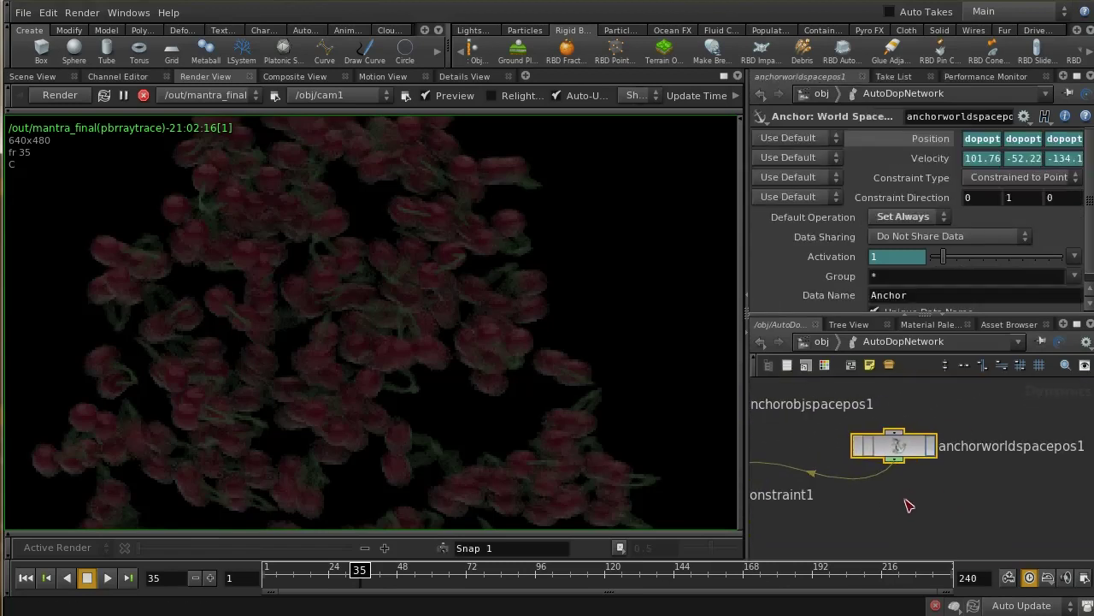
Review how applyrel1, constraint1, the spring relationship and the anchor nodes work together, and return to the object level
middle_click_drag(889, 504, 1021, 454)
middle_click_drag(824, 514, 888, 504)
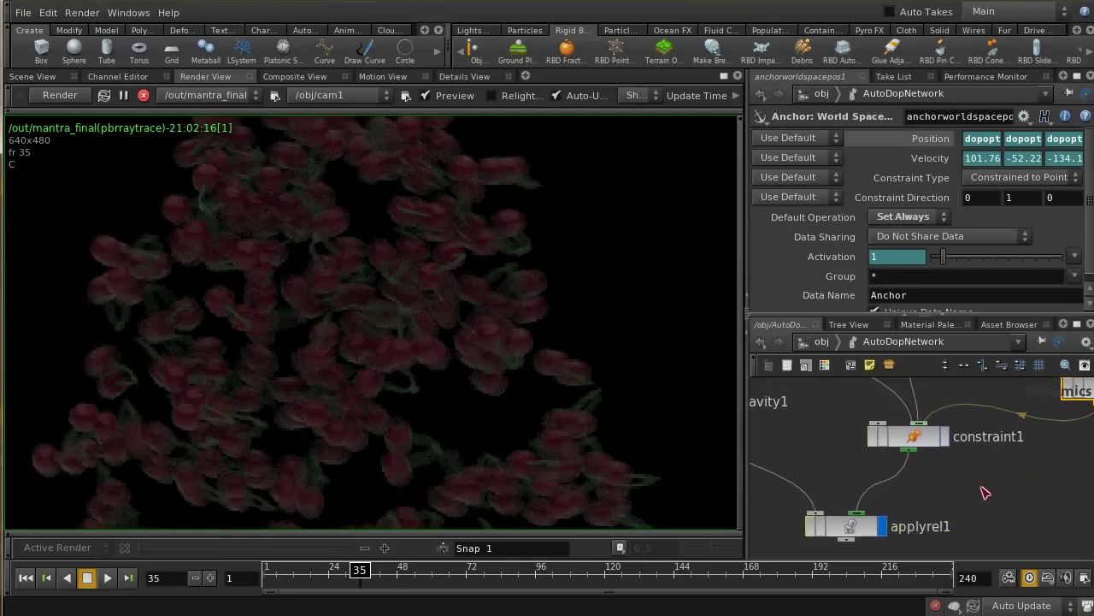
middle_click_drag(985, 480, 951, 448)
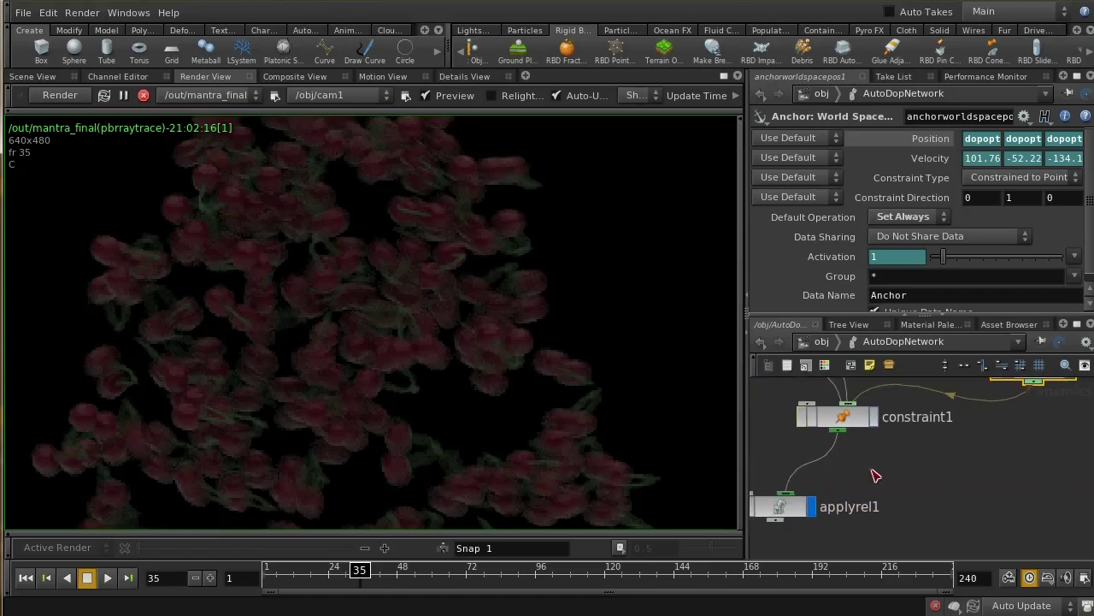
left_click(840, 504)
middle_click_drag(902, 481, 943, 487)
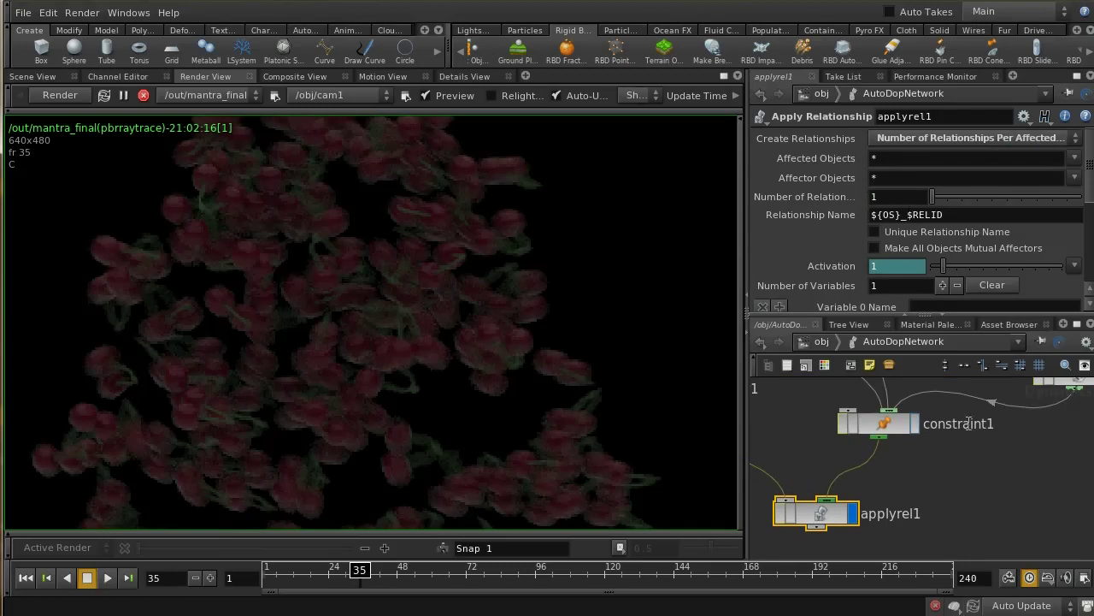
middle_click_drag(969, 423, 994, 478)
left_click(922, 481)
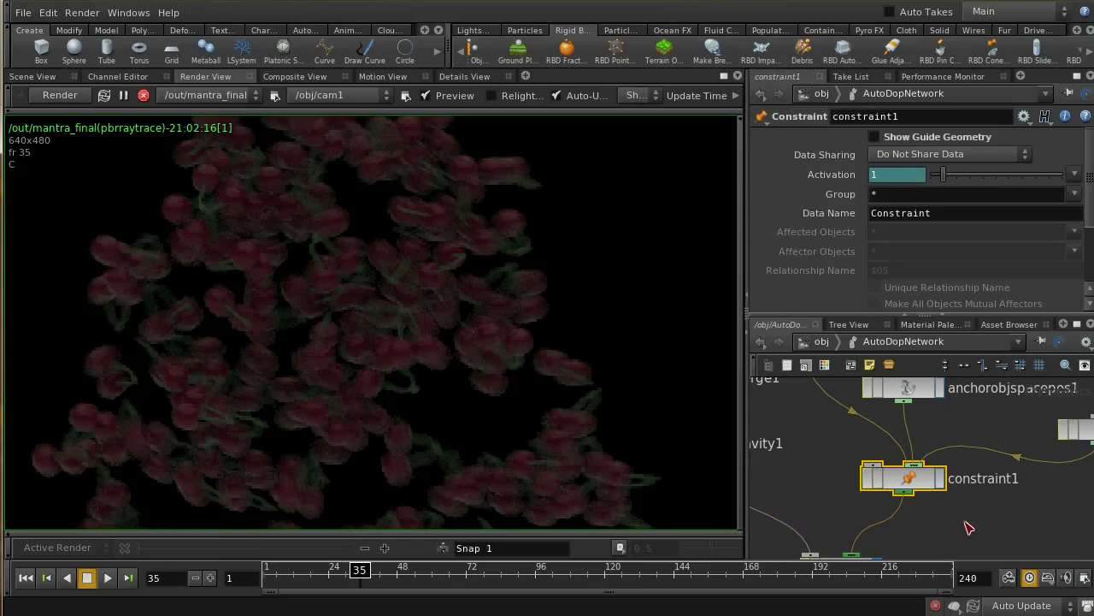
middle_click_drag(967, 518, 1005, 553)
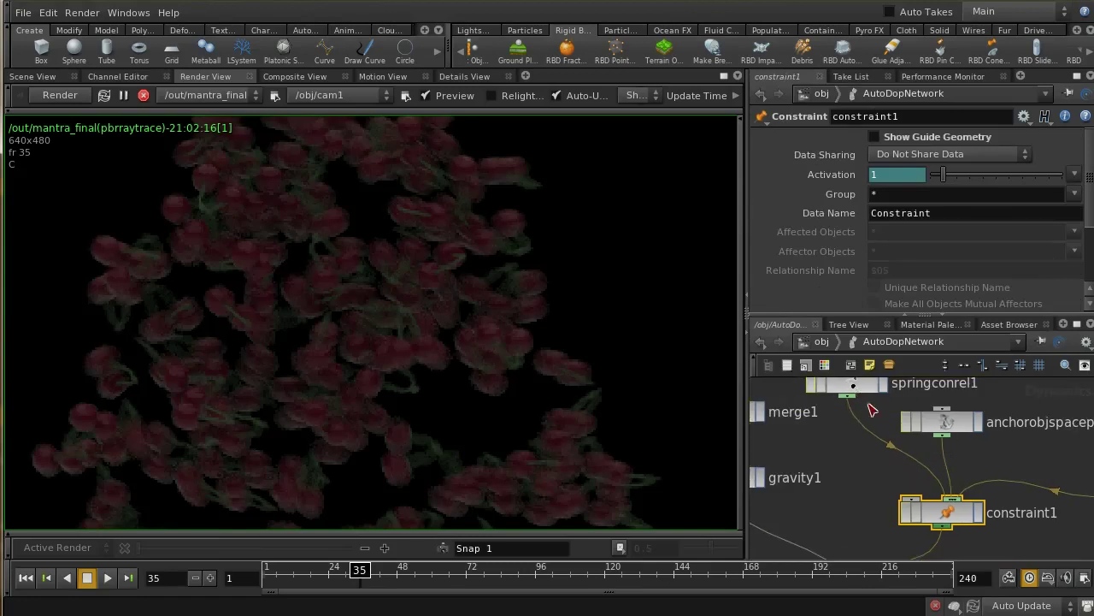
middle_click_drag(973, 457, 875, 464)
left_click(910, 409)
left_click(1003, 456)
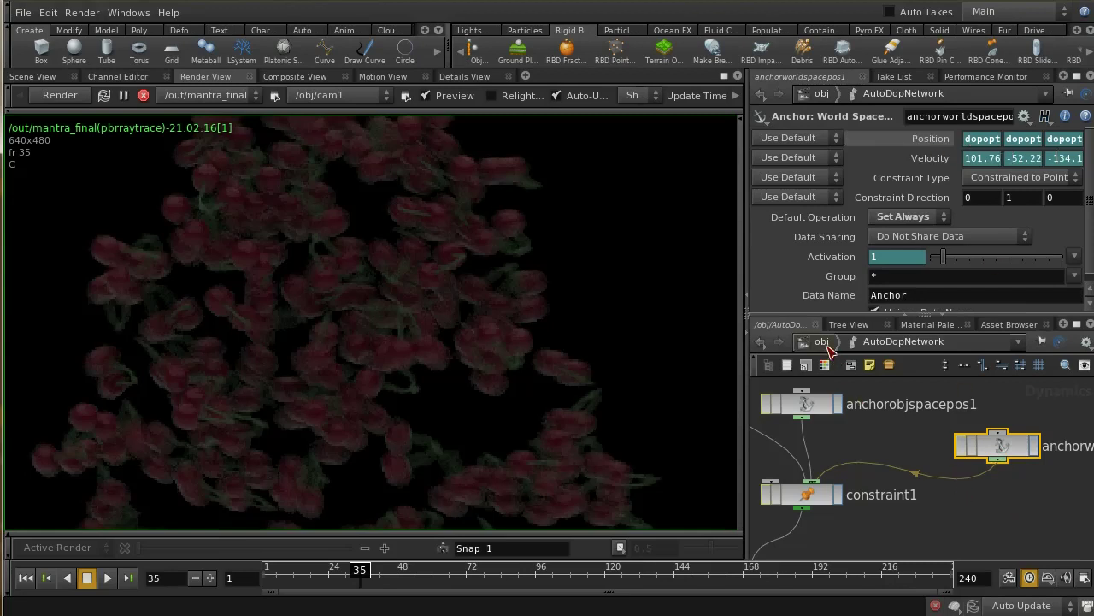
left_click(821, 341)
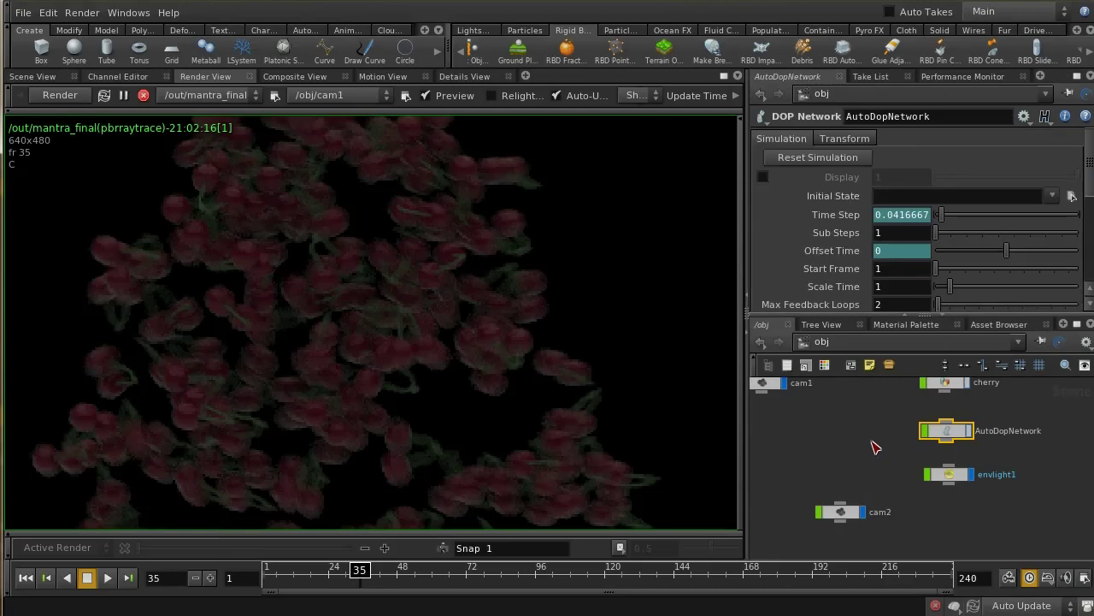